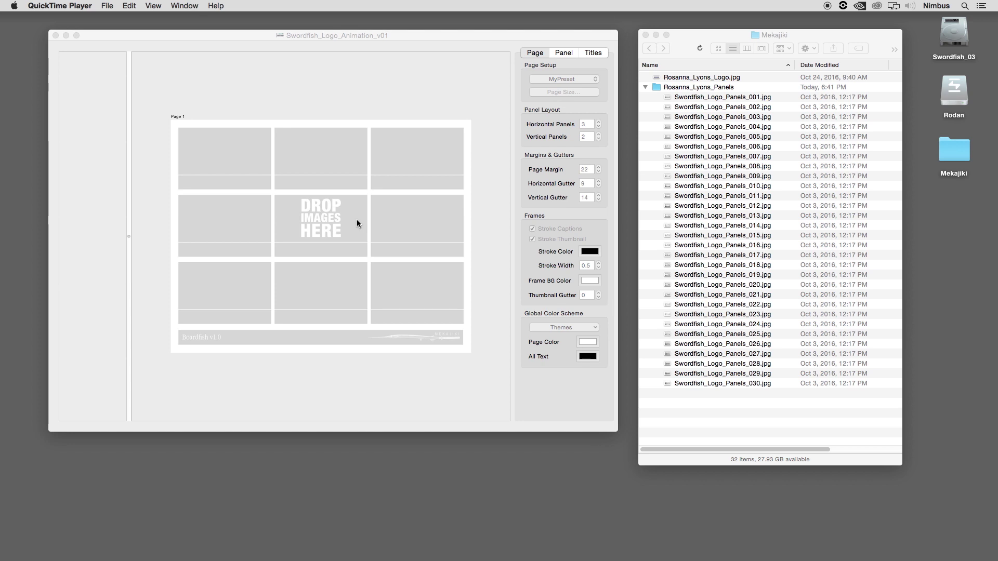
Preview the first Swordfish_Logo_Panels sketches in Quick Look, then select all 30 files
left_click(689, 98)
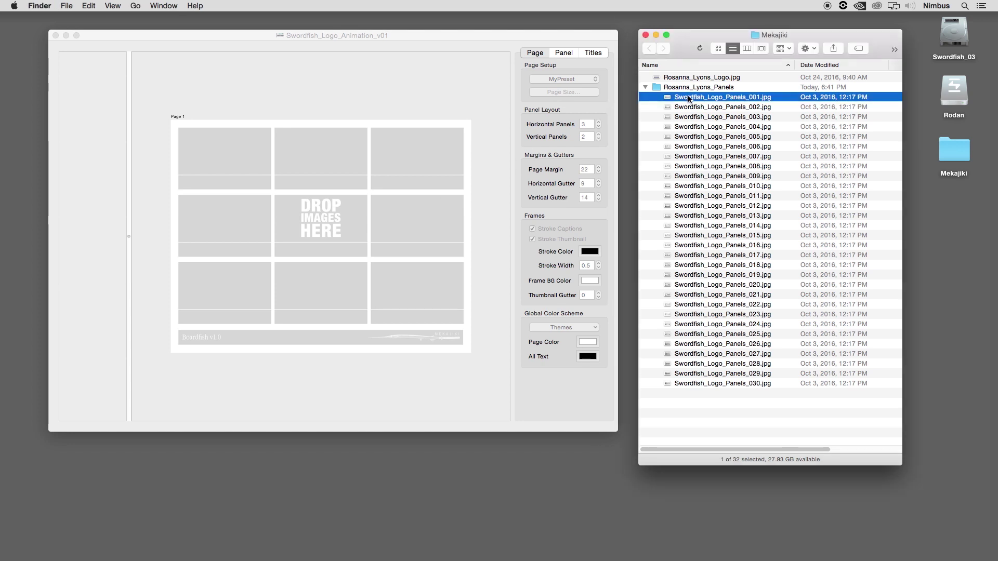
key("space")
key("Down")
key("Down")
key("Down")
key("Down")
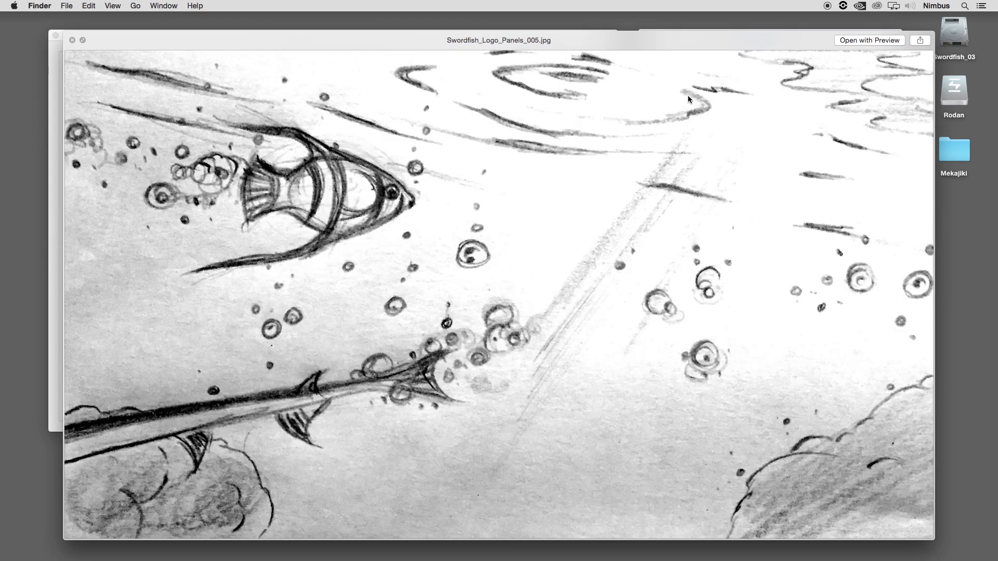
key("Down")
key("Down")
key("Down")
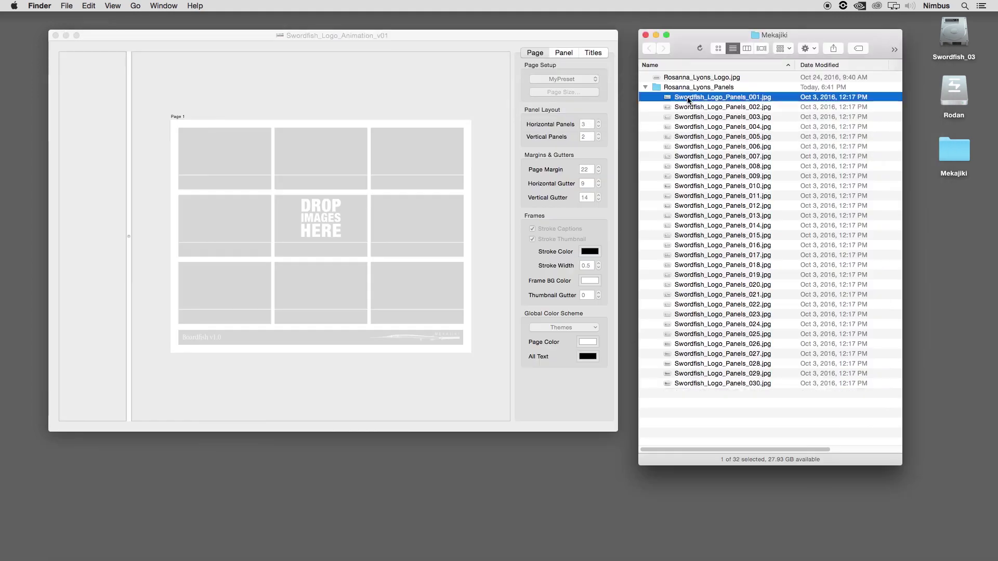
left_click(707, 384, "shift")
Drag the 30 sketches into Boardfish, maximize its window, and scroll back to Page 1
left_click_drag(704, 106, 339, 196)
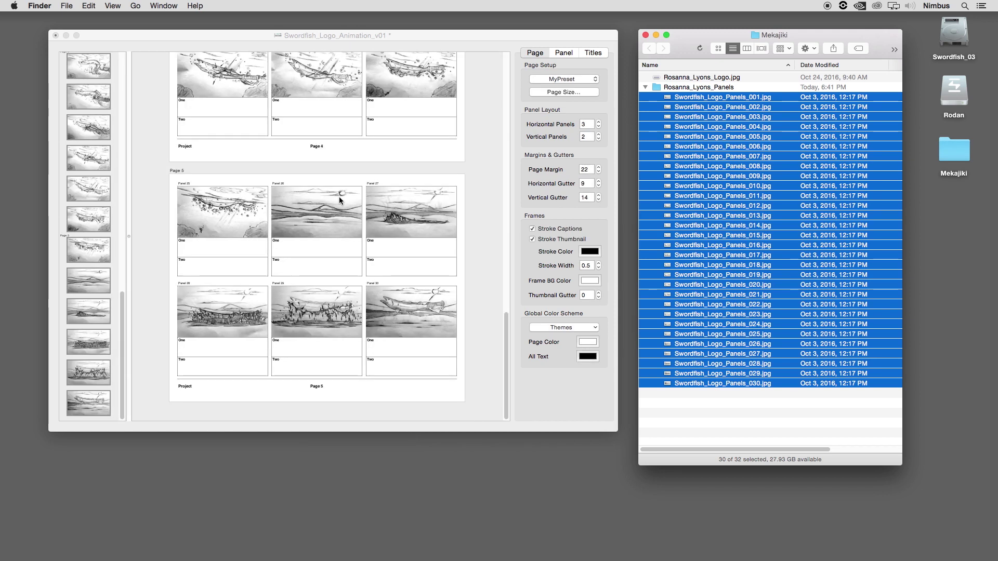
left_click(229, 35)
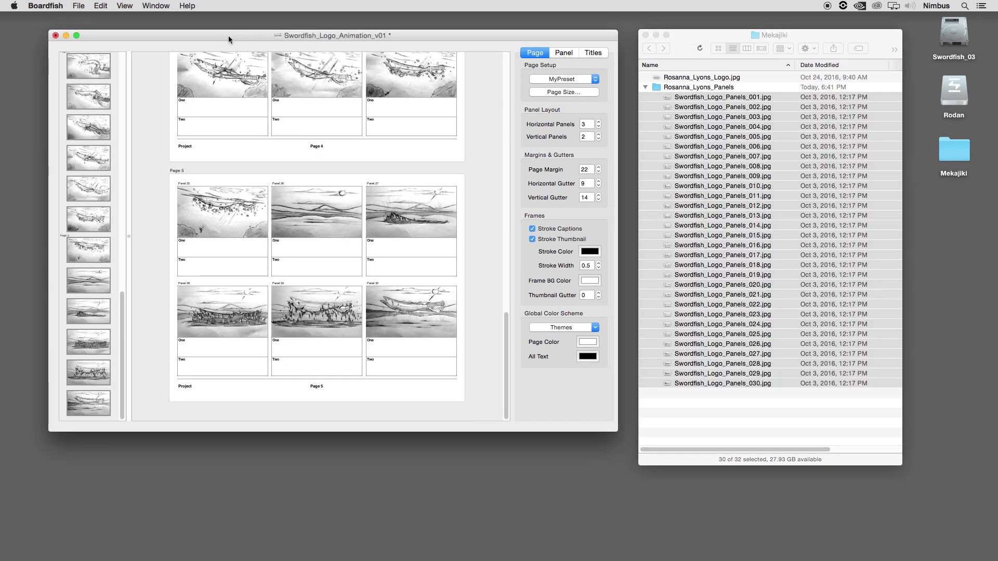
double_click(228, 36)
left_click_drag(884, 458, 856, 22)
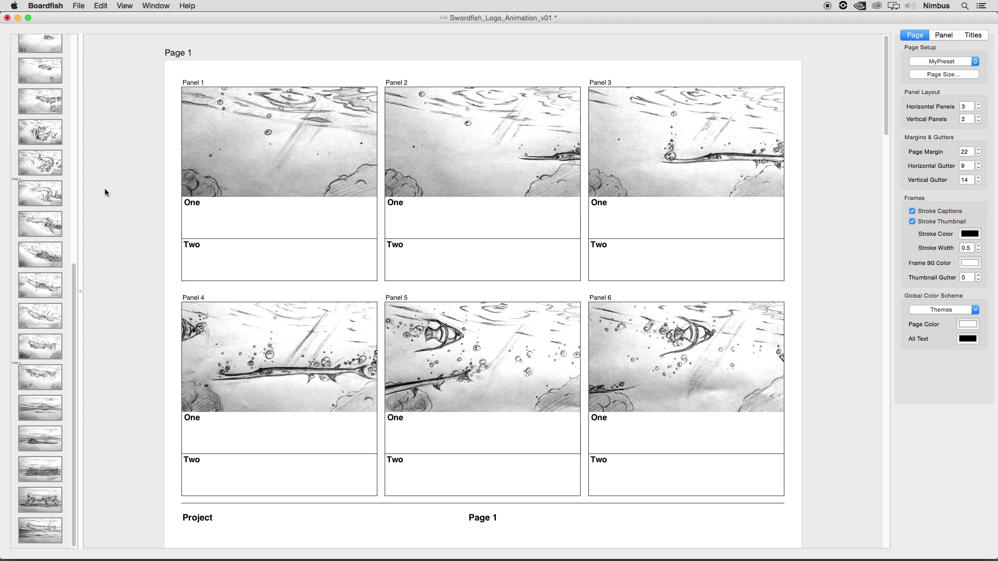
left_click_drag(81, 293, 195, 298)
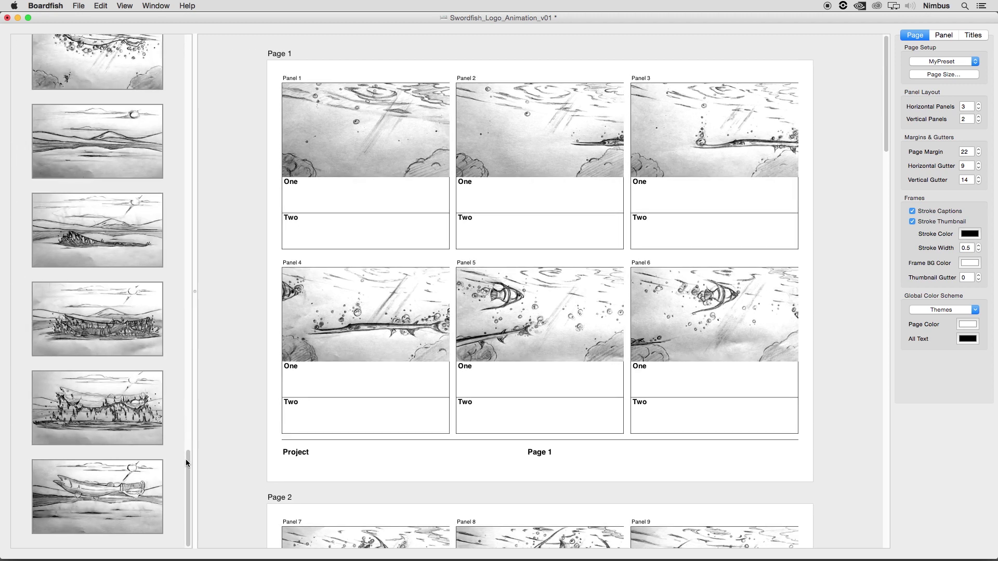
left_click_drag(187, 459, 158, 42)
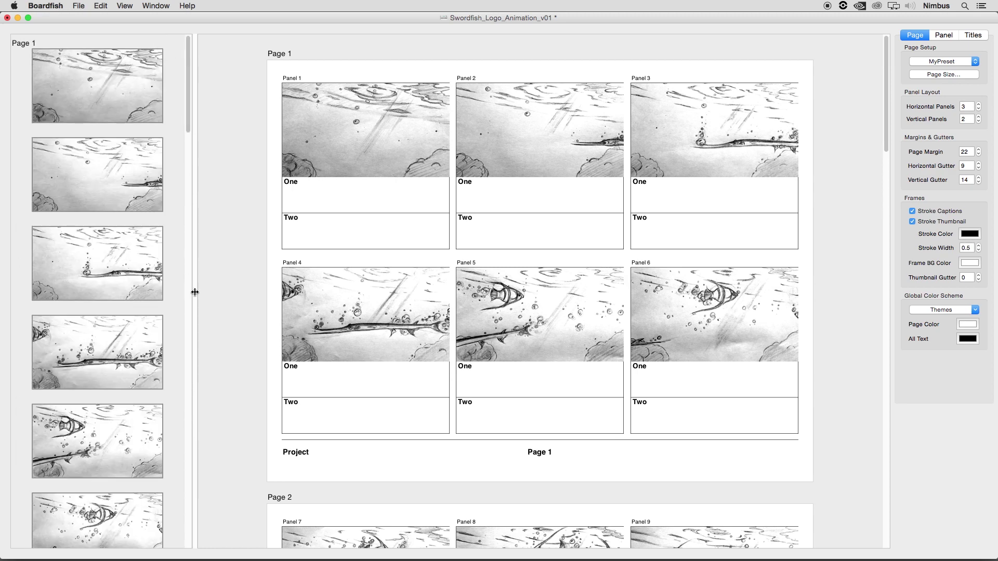
left_click_drag(125, 290, 104, 287)
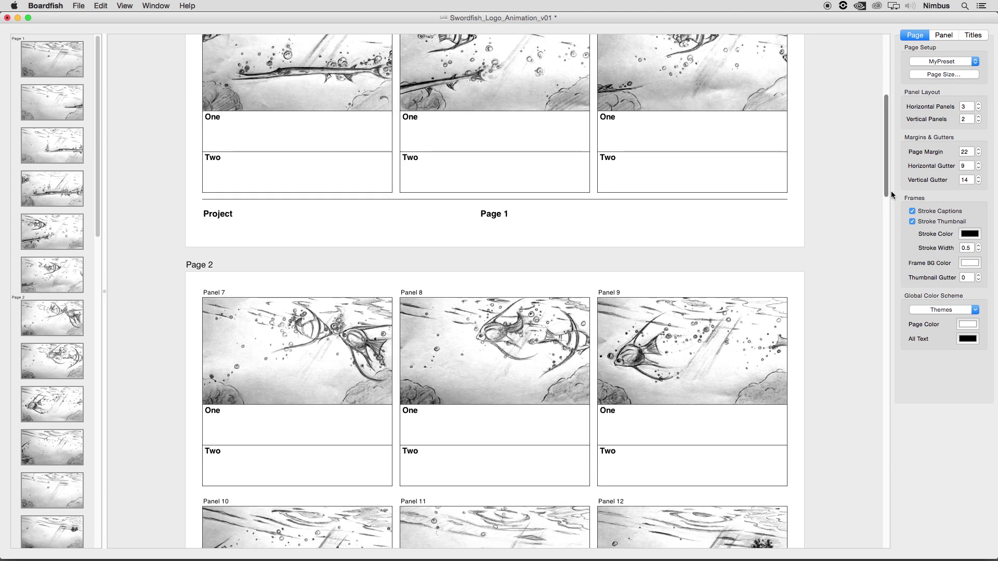
left_click_drag(887, 191, 880, 104)
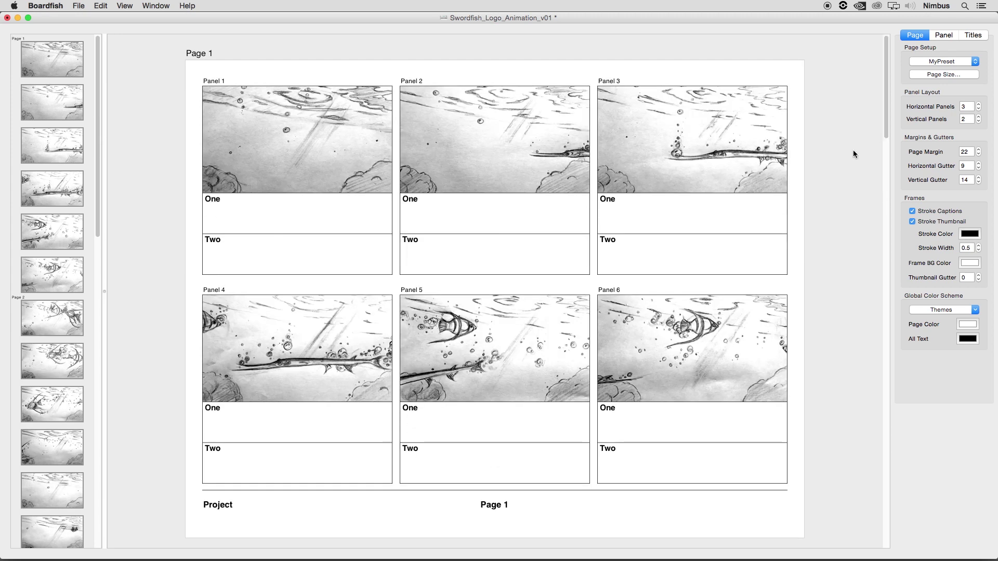
Caption Panel 1 'Open on an empty underwater shot.'/'In a World...' and Panel 2 'Needle Fish begins…'/'...Where fish rule the sea.'
left_click(296, 181)
left_click(283, 209)
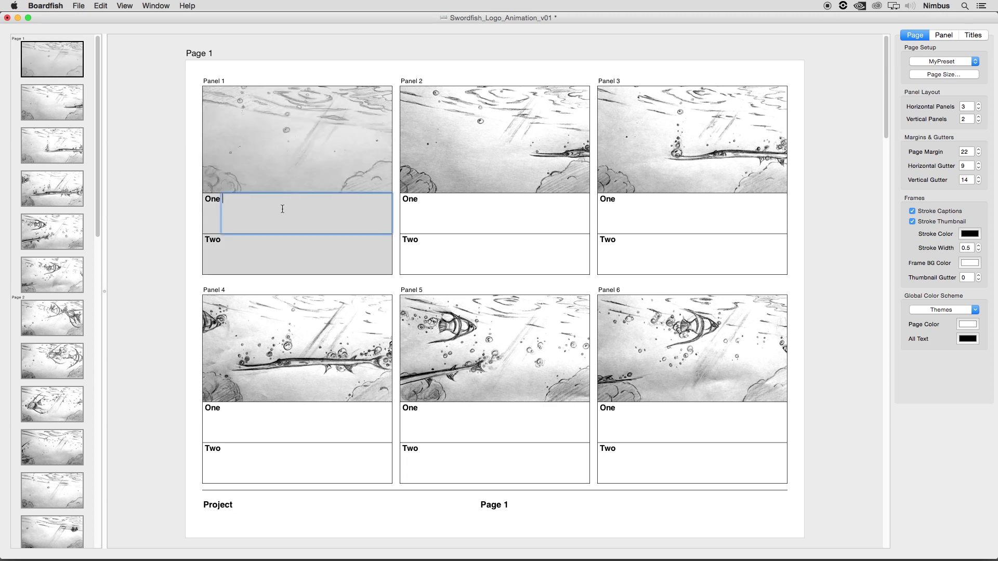
type("Open on an empty underwater shot.")
key("Tab")
type("In a World...")
key("Tab")
type("Needle Fish begins to swim into frame.")
key("Tab")
type("Where fish rule the sea.")
key("super+Left")
type("...")
Caption Panel 3 'Needlefish continues to enter frame.' and Panel 4 'Needlefish looks at camera'/'I'm talking to you!'
key("Tab")
type("Needlefish continues to enter frame.")
key("Tab")
key("Tab")
type("Needlefish looks at camera")
key("Tab")
type("I'm talking to you!")
key("Tab")
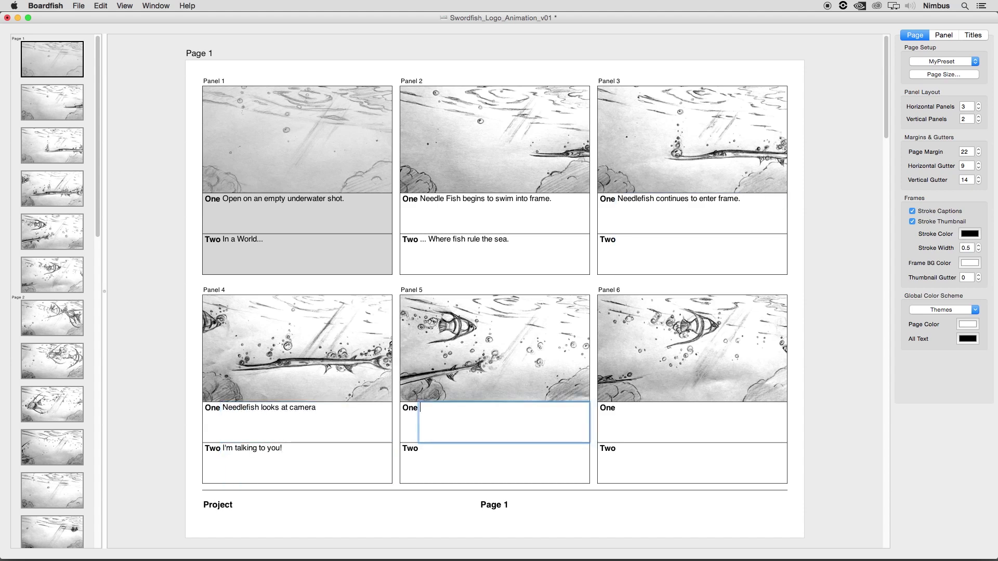
left_click(343, 502)
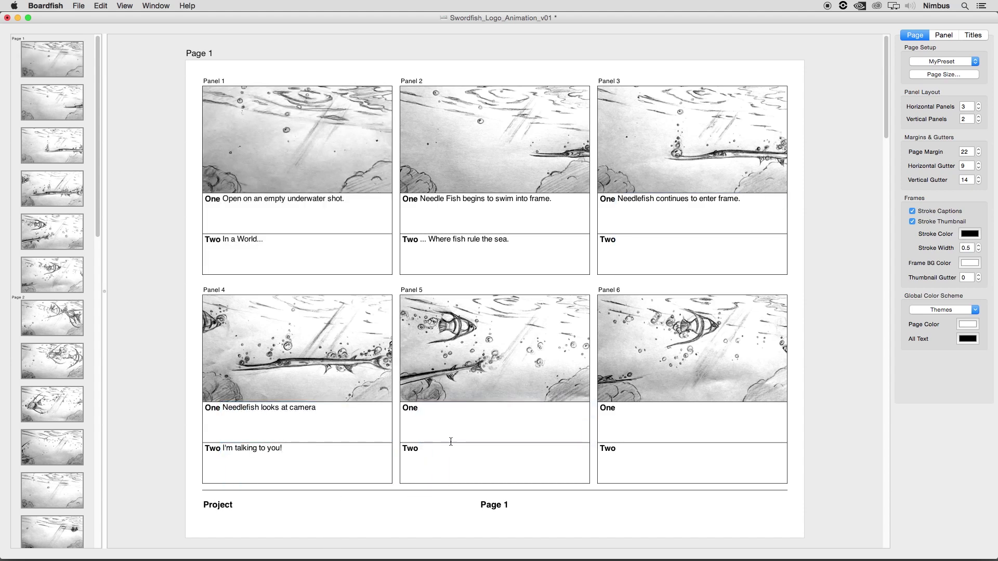
Move Panel 6's angelfish sketch earlier so it sits at Panel 4
scroll(538, 370, "down", 1)
scroll(539, 371, "down", 5)
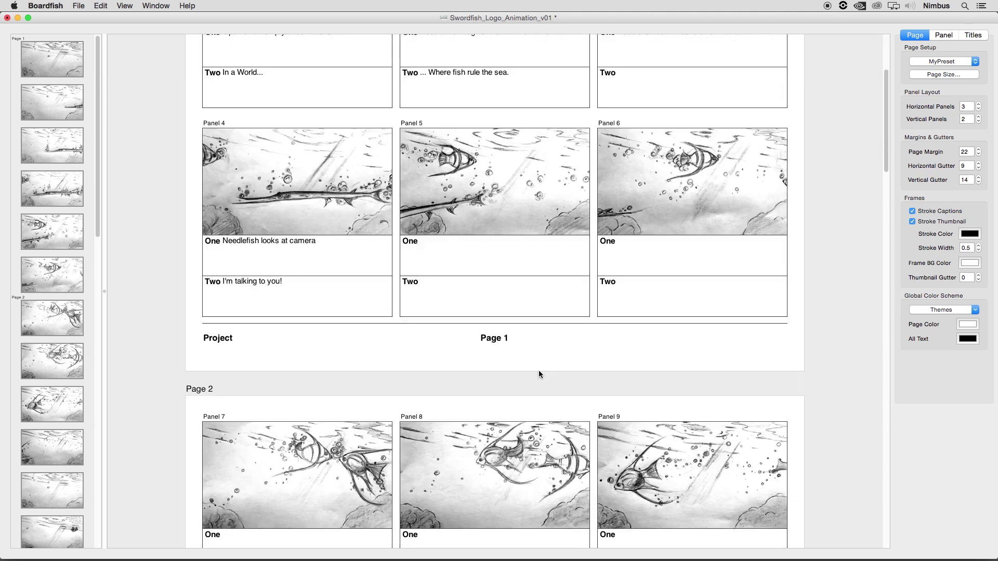
left_click(673, 198)
left_click_drag(675, 198, 418, 459)
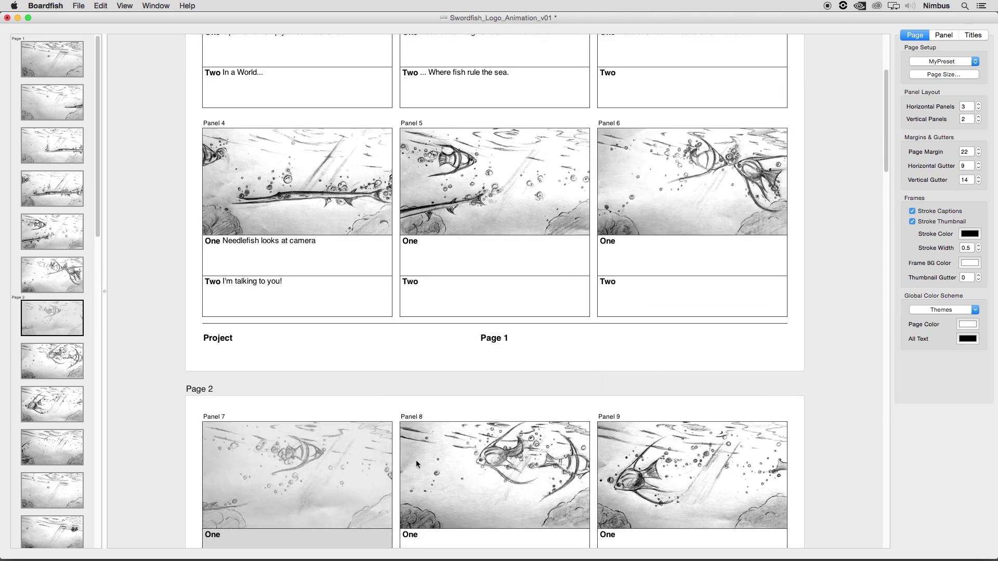
left_click_drag(709, 184, 231, 182)
Move Panel 3 to the start of Page 2 and the empty-water sketch up to fourth
scroll(246, 180, "up", 5)
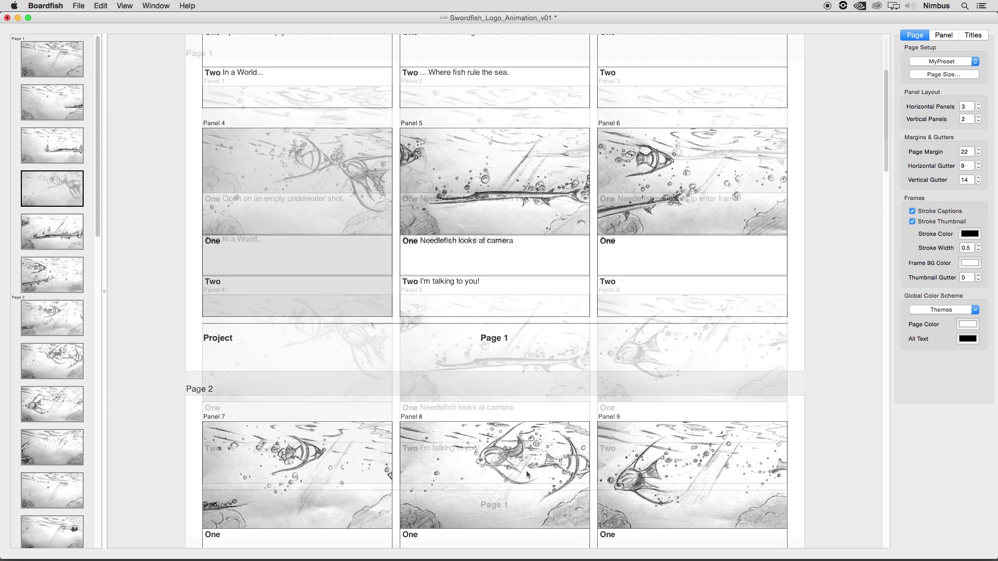
left_click_drag(54, 150, 39, 348)
mouse_move(55, 527)
left_mouse_down()
mouse_move(65, 162)
mouse_move(68, 516)
left_mouse_up()
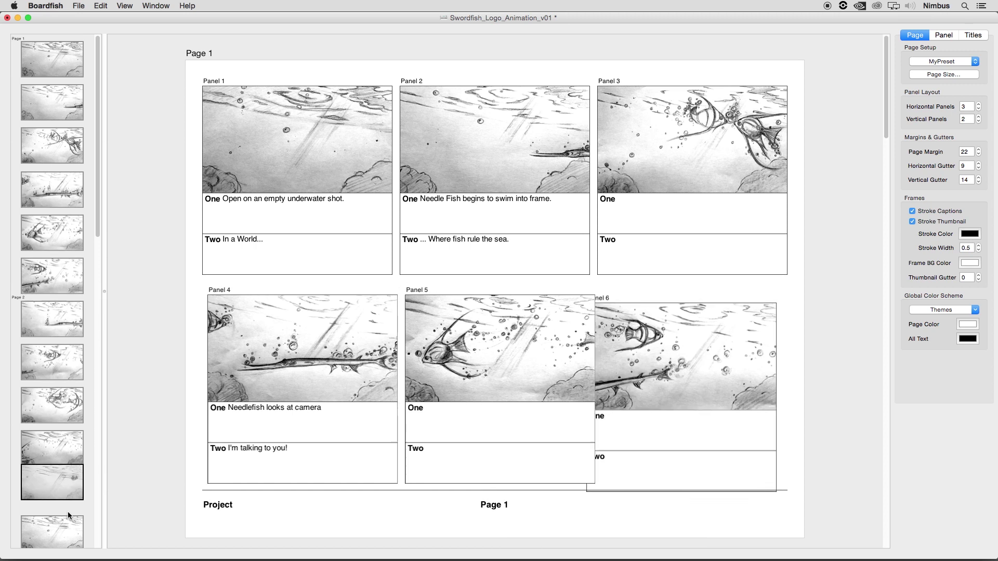
Delete Panel 3 via Edit > Delete, then delete Panel 2
left_click(657, 148)
left_click(103, 6)
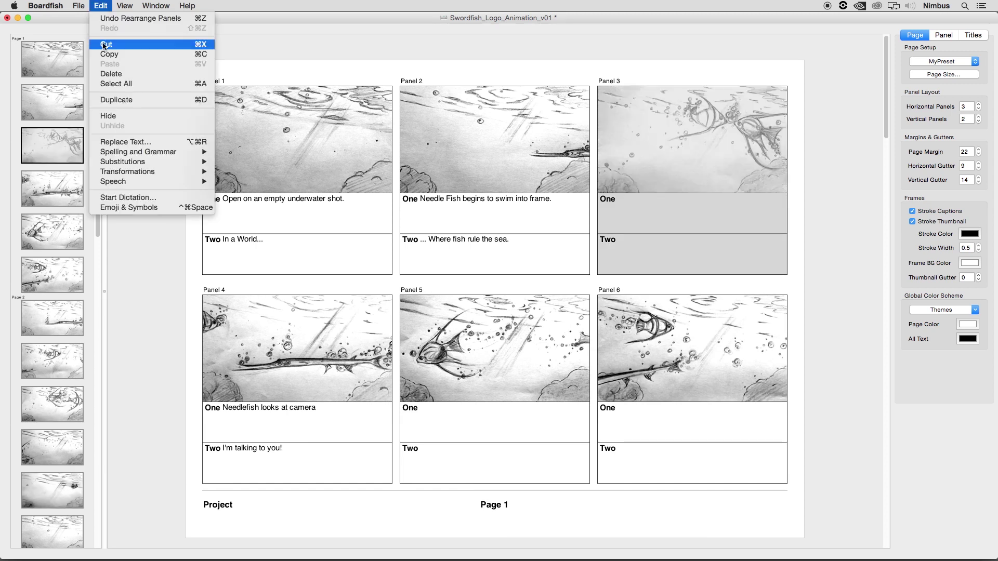
left_click(109, 74)
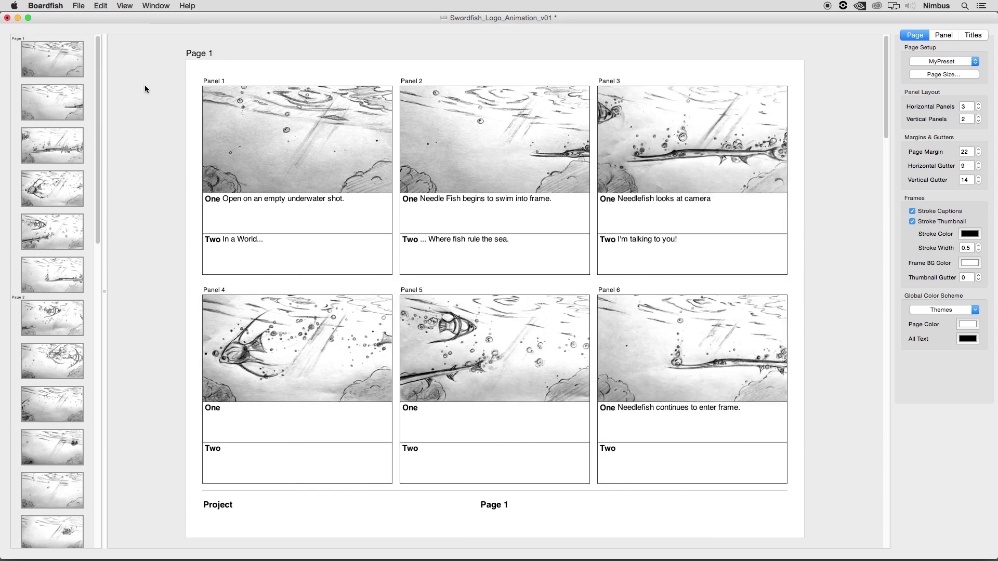
left_click(467, 163)
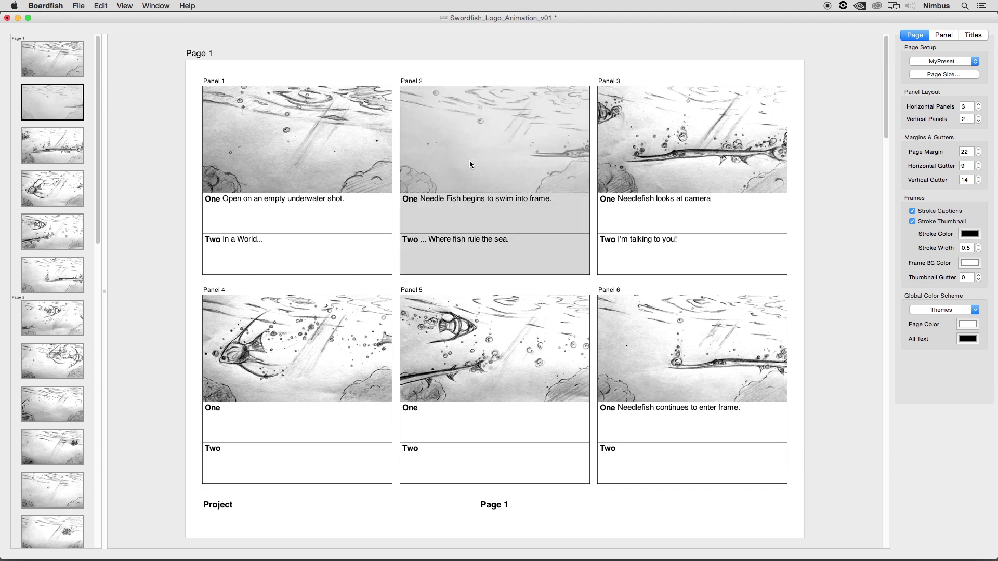
key("Delete")
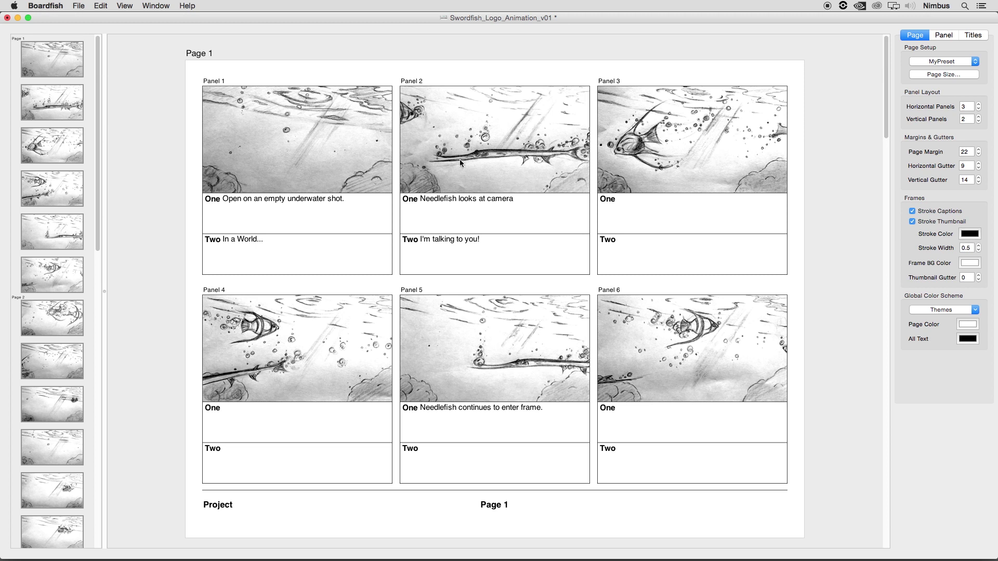
Select Panels 1 through 8
left_click(354, 146)
scroll(878, 193, "down", 7)
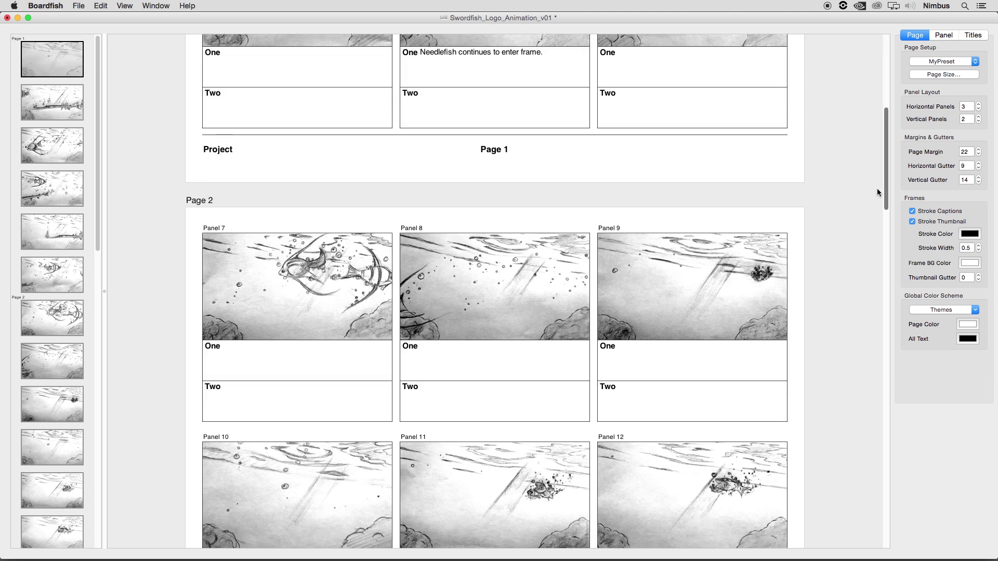
scroll(878, 193, "down", 2)
left_click(539, 245, "shift")
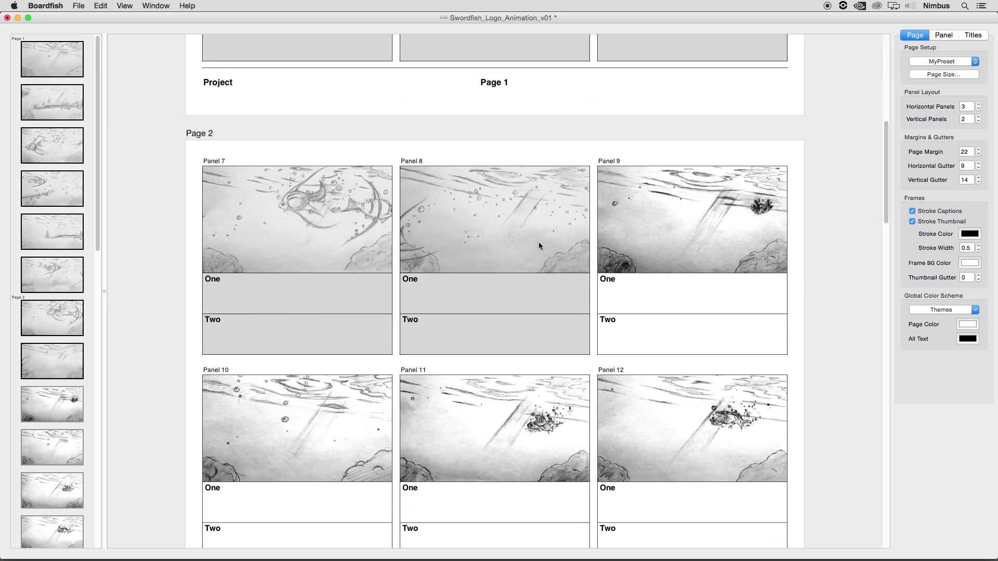
Hide Panels 1–8, then unhide and re-hide the second panel
right_click(538, 244)
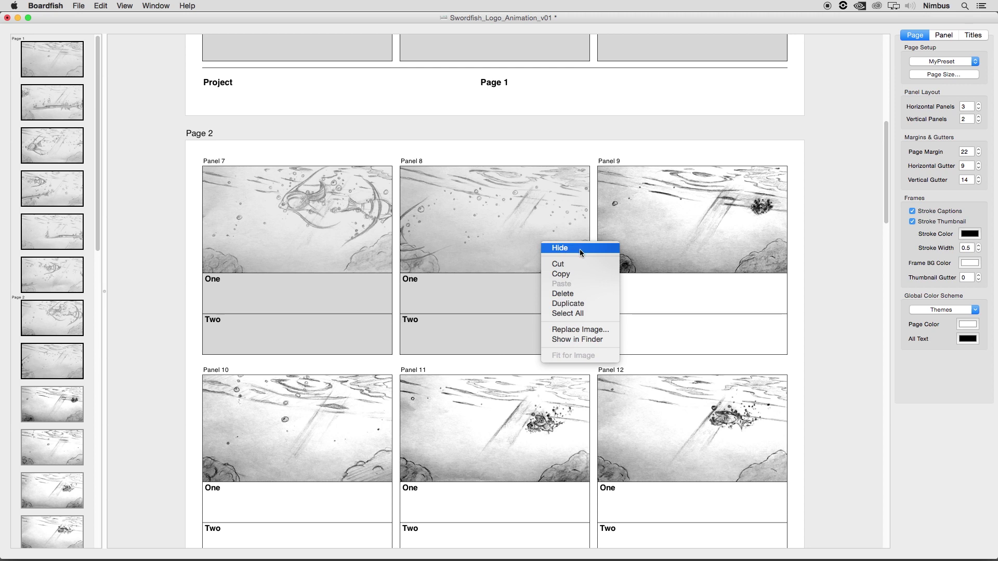
left_click(579, 249)
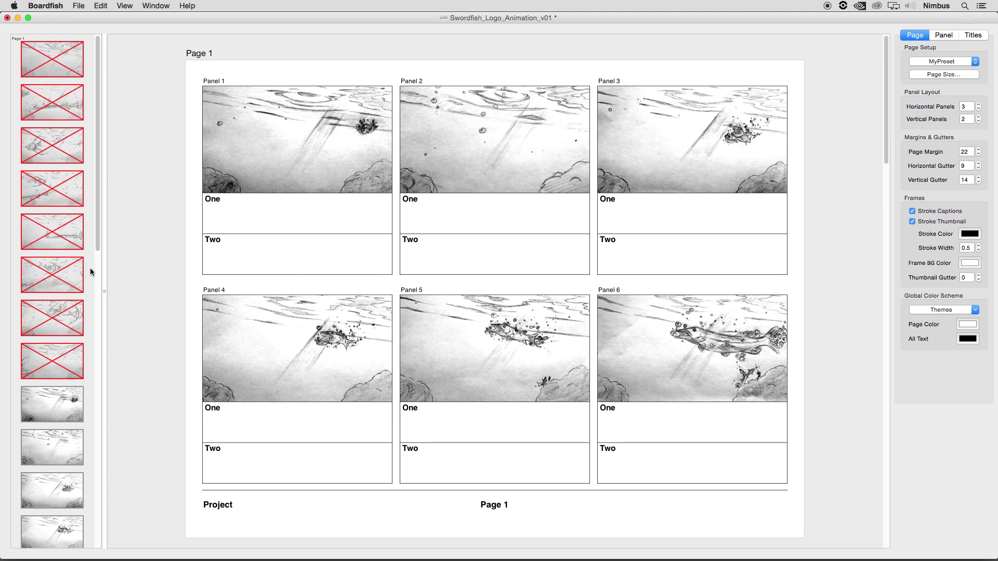
right_click(63, 103)
left_click(73, 119)
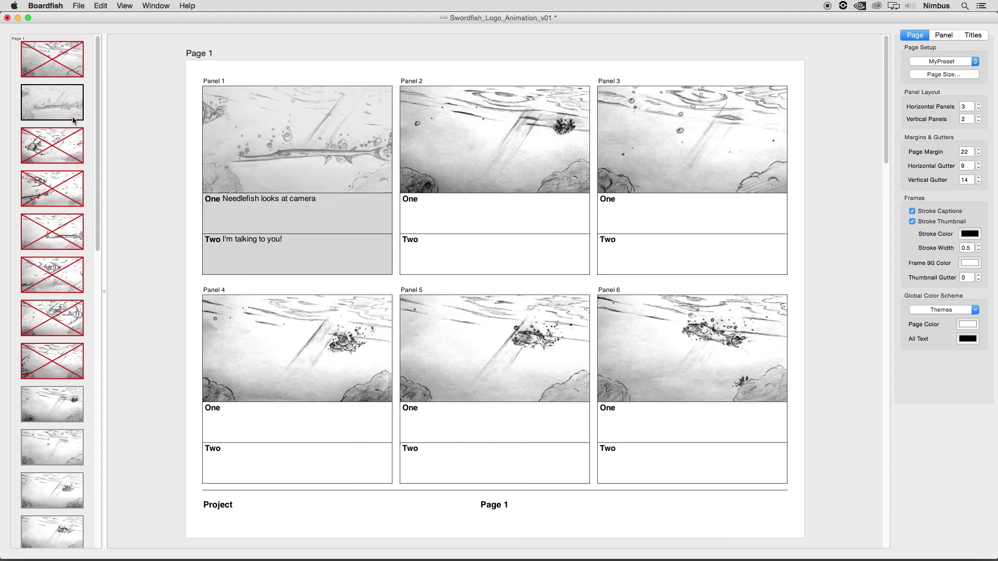
right_click(73, 110)
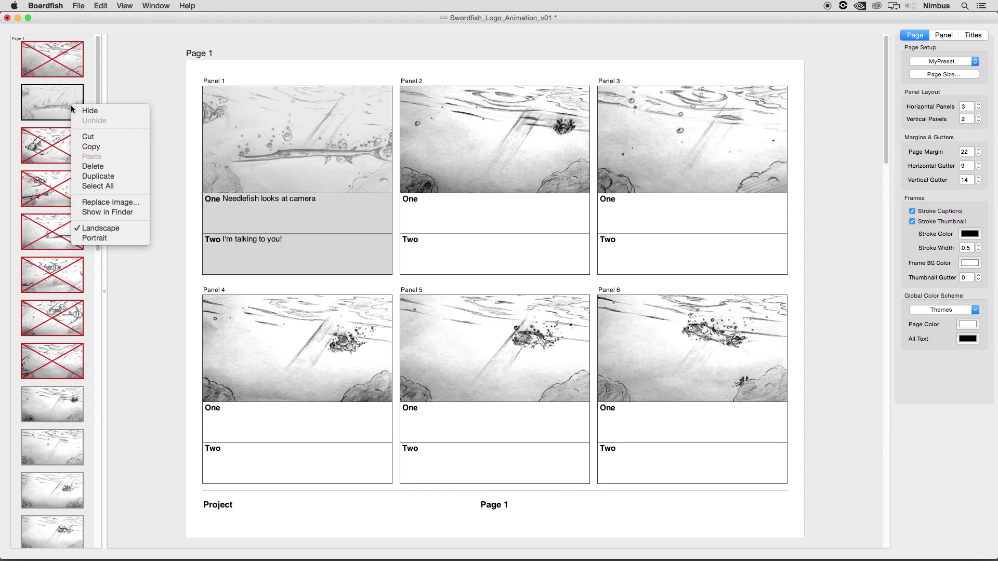
left_click(78, 111)
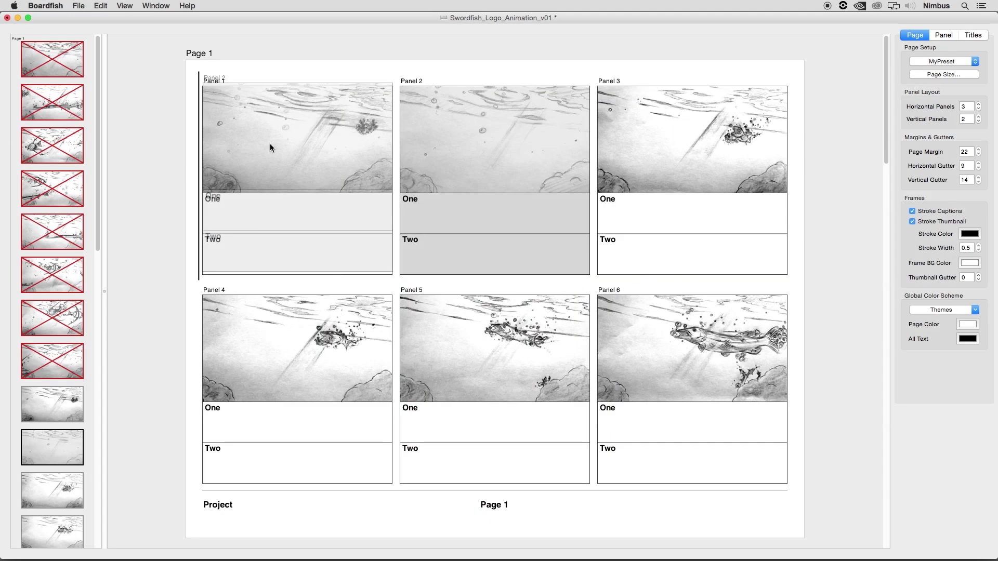
left_click(270, 144)
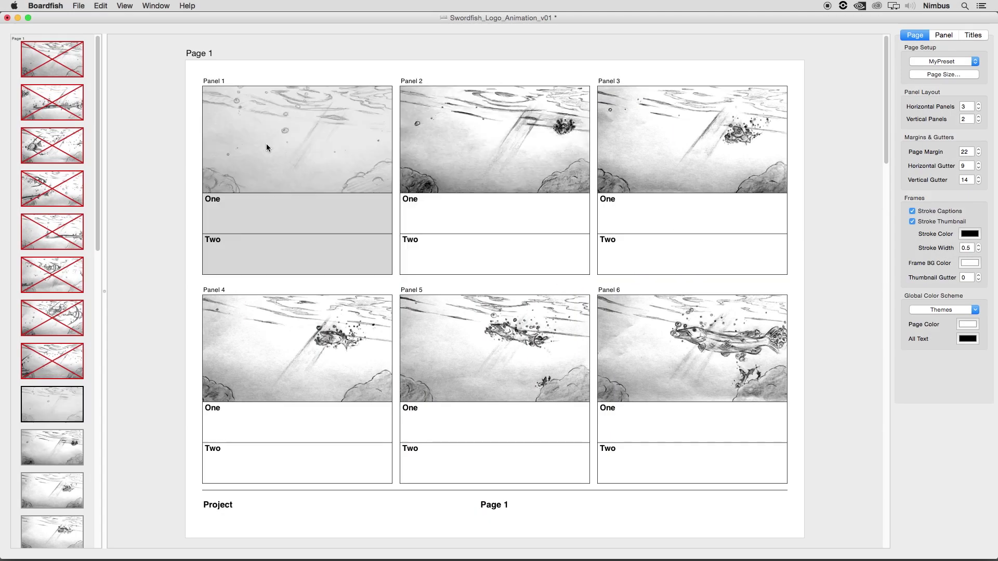
left_click(942, 38)
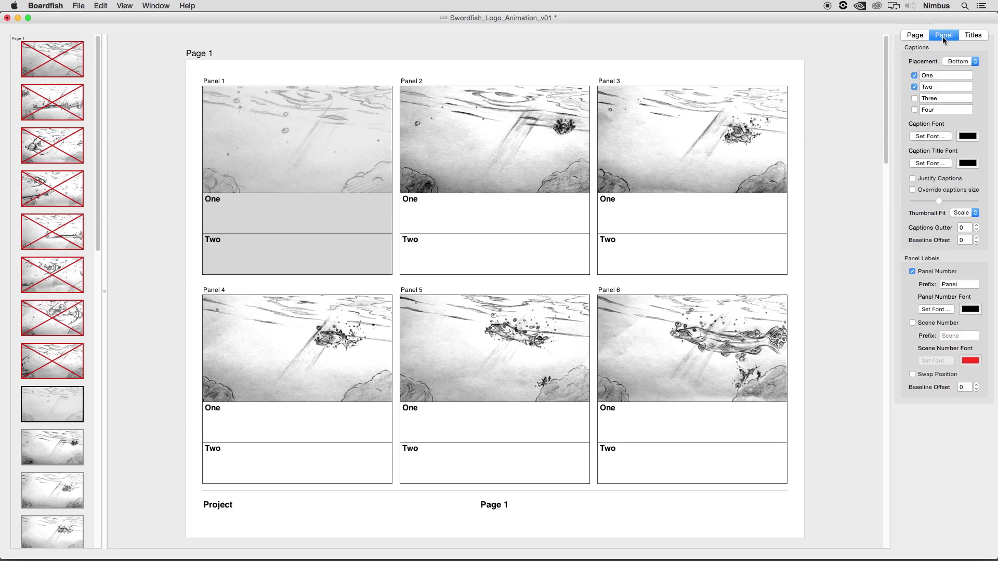
left_click(971, 37)
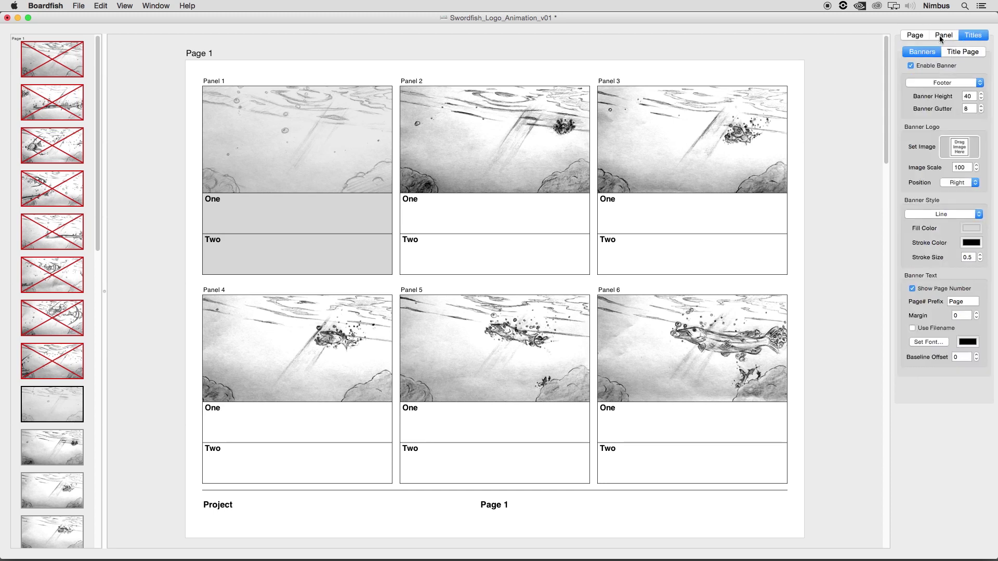
left_click(917, 36)
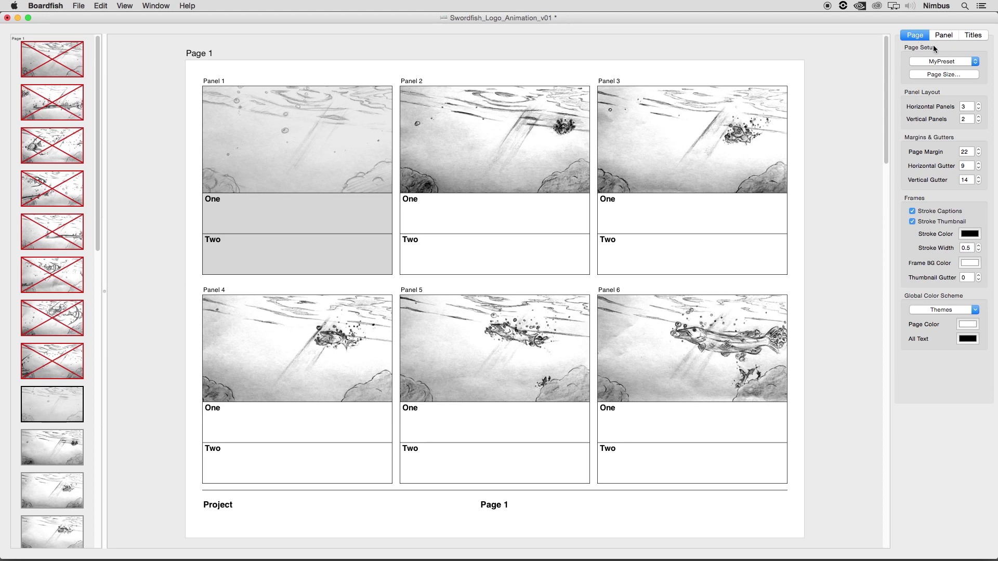
Set the page size to Tabloid (11 × 17 in), formatted for Any Printer
left_click(956, 61)
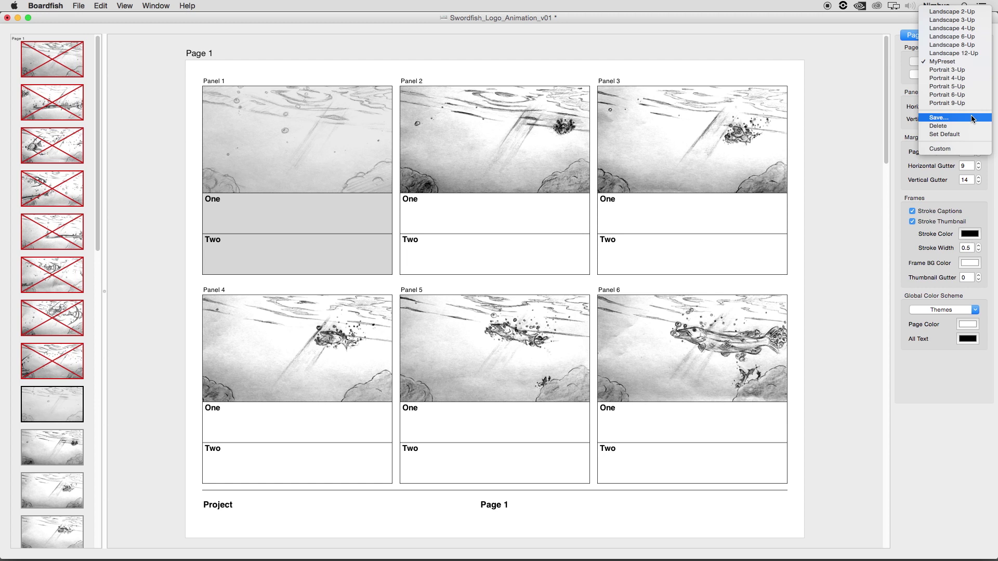
left_click(882, 117)
left_click(972, 75)
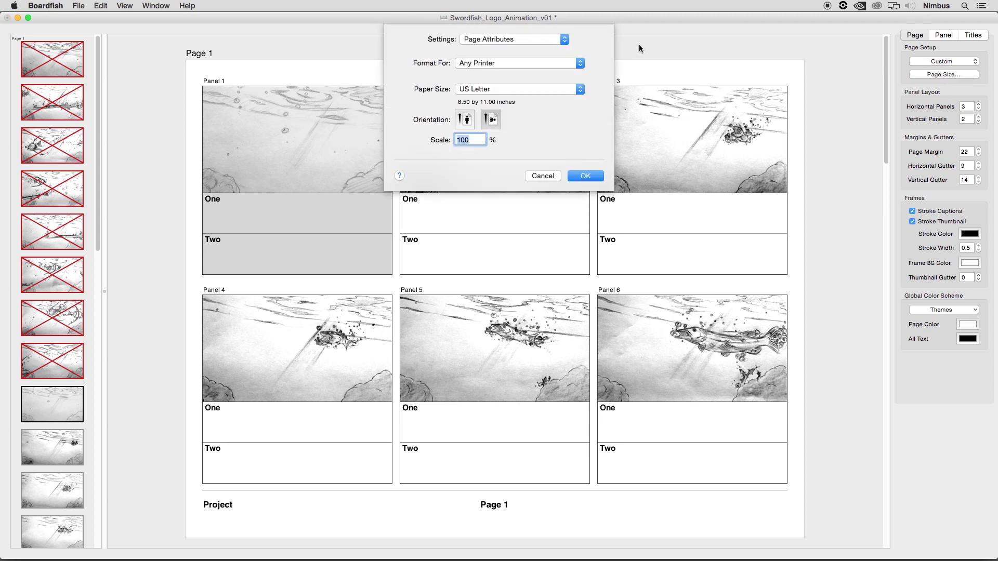
left_click(555, 65)
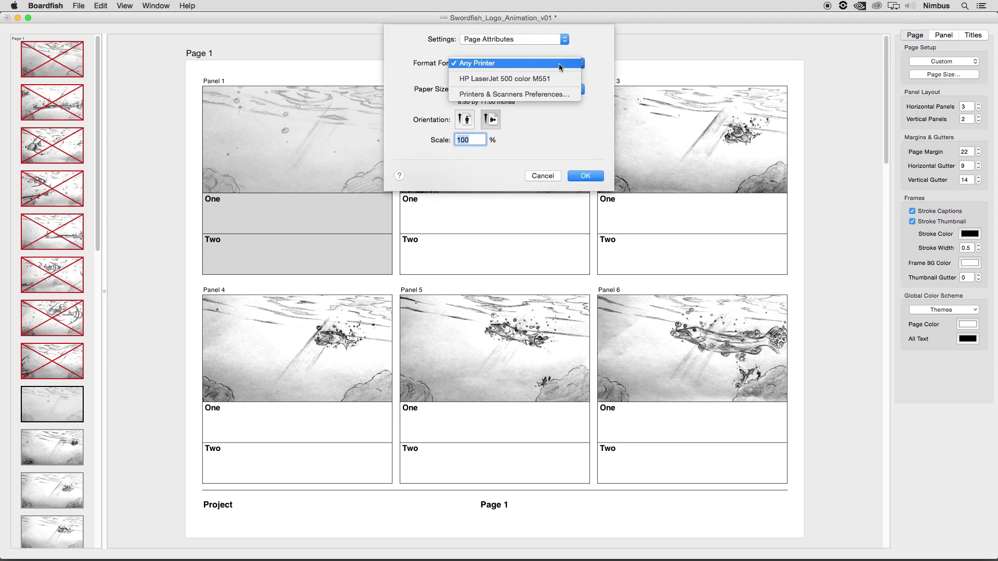
left_click(559, 63)
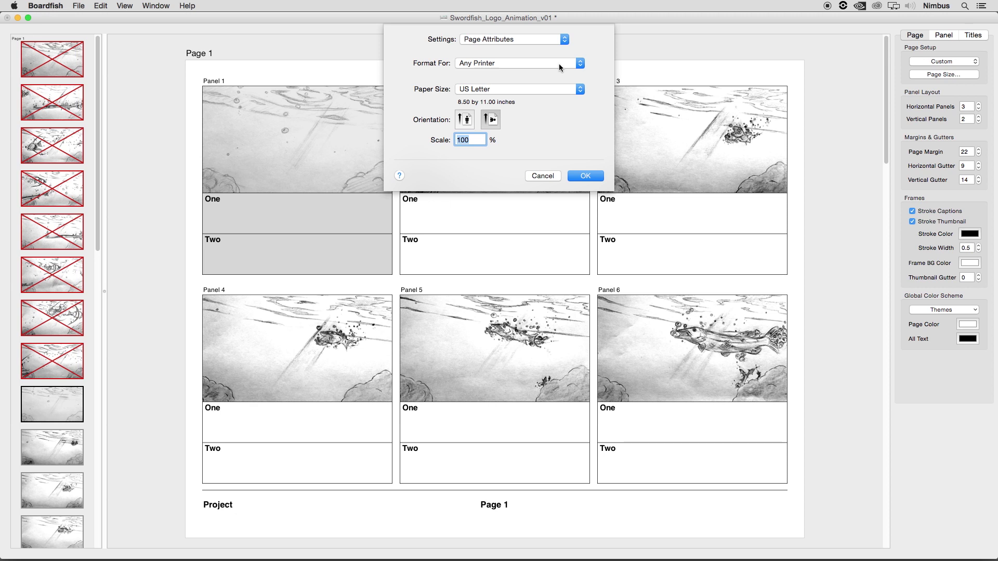
left_click(550, 89)
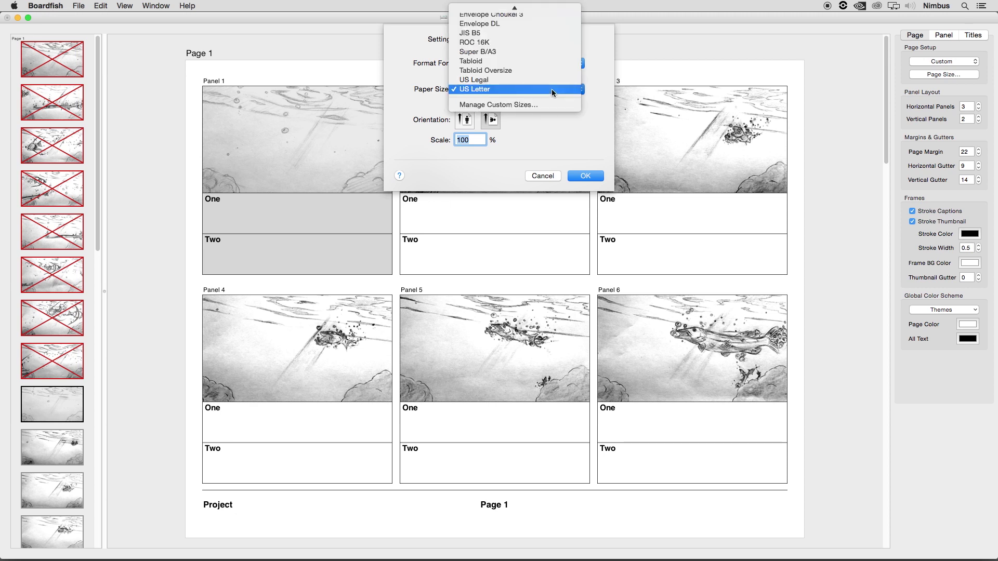
left_click(552, 63)
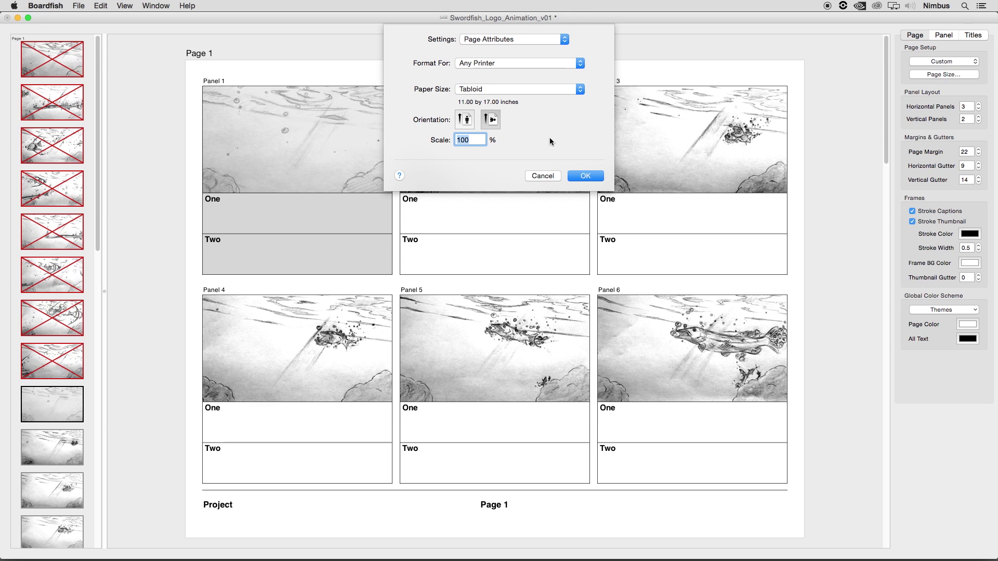
left_click(590, 177)
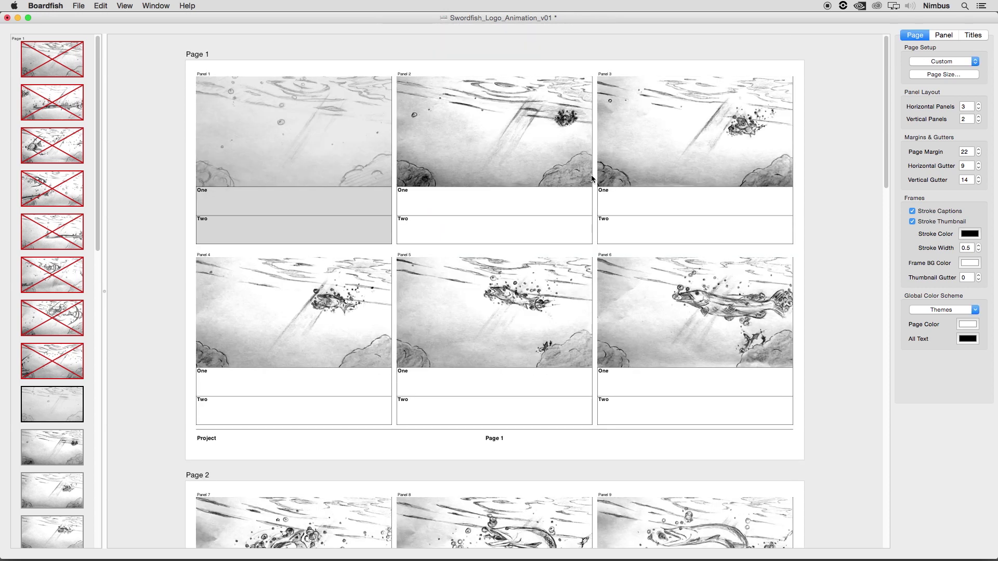
Zoom the page view out and back in, try other panel counts, then return to 3×2
key("super+minus")
key("super+plus")
key("super+minus")
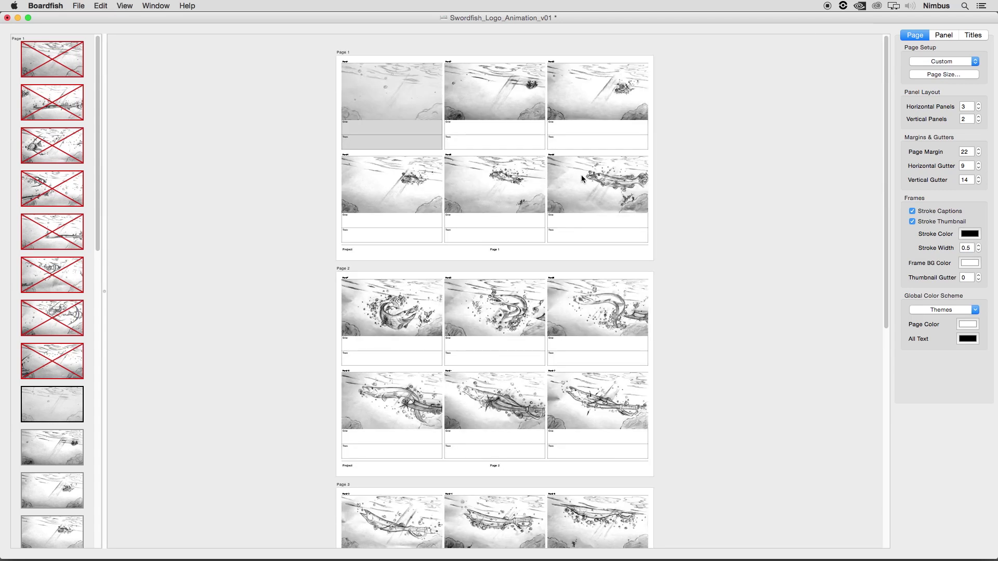
key("super+plus")
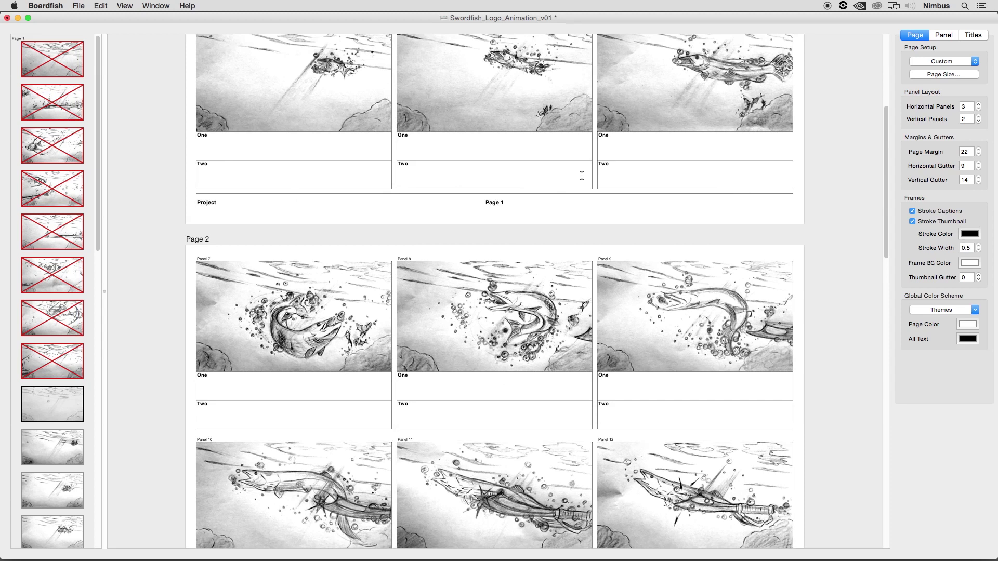
scroll(580, 179, "down", 5)
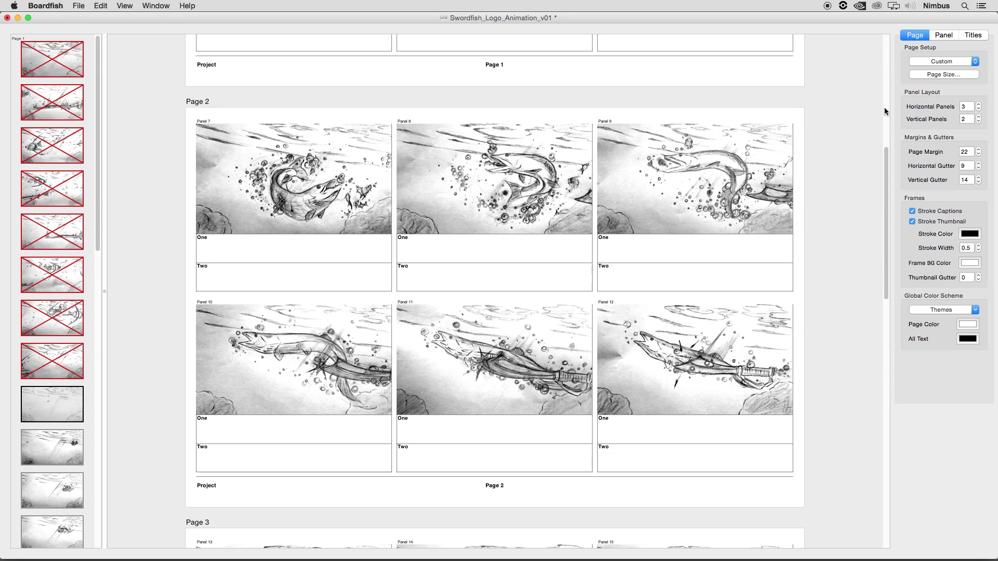
left_click(978, 105)
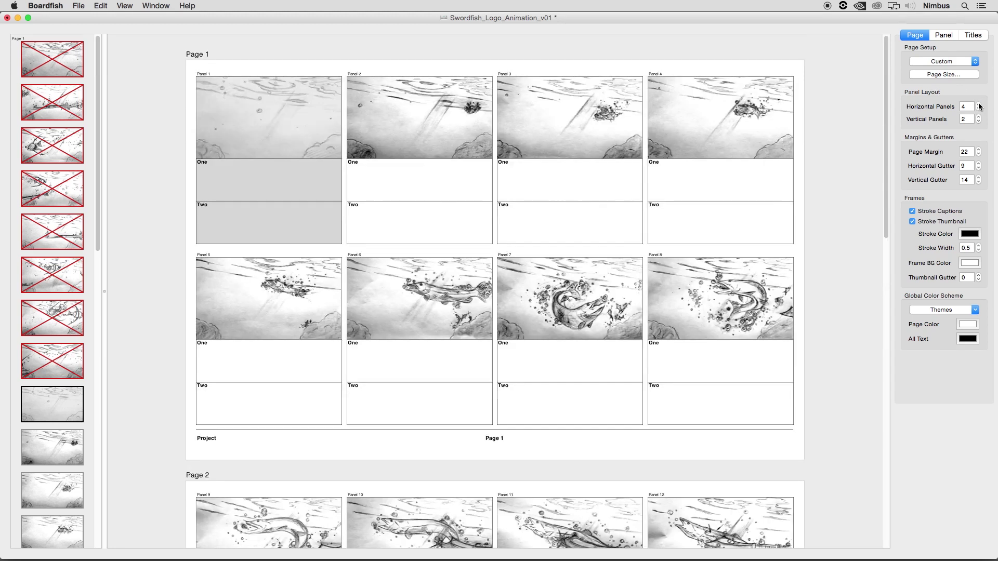
left_click(979, 117)
left_click(978, 108)
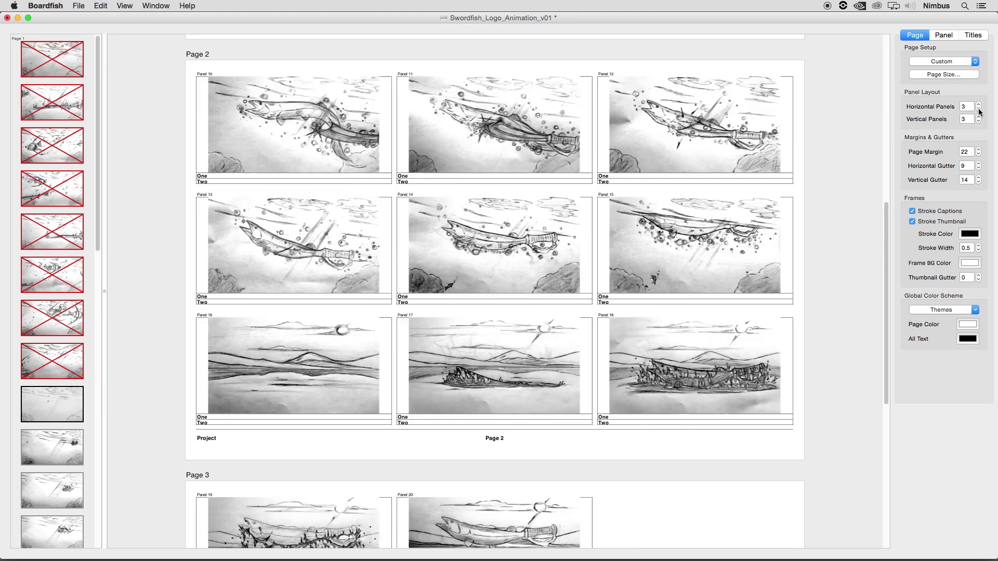
left_click(978, 122)
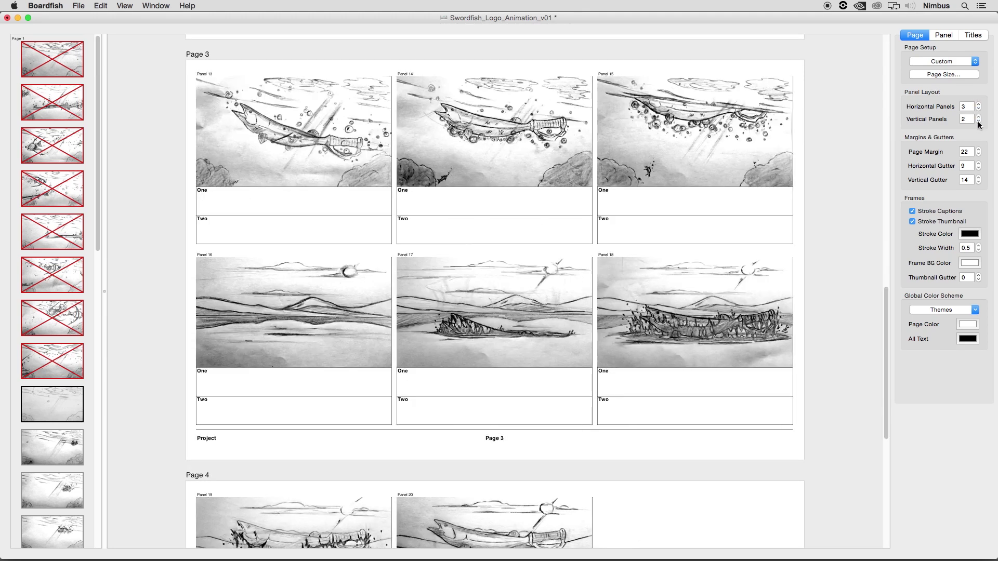
Try a page margin of 50, then restore it to 22
double_click(964, 152)
type("50")
key("Return")
type("22")
key("Return")
Set the horizontal gutter to 8 and the vertical gutter to 20
double_click(965, 166)
type("30")
key("Return")
type("8")
key("Return")
key("Tab")
type("60")
key("Return")
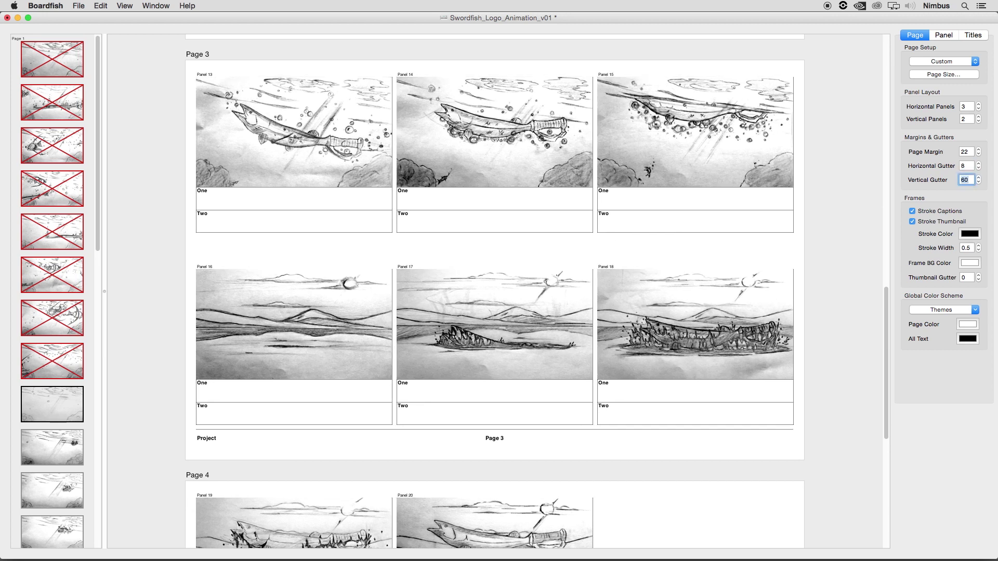
type("20")
key("Return")
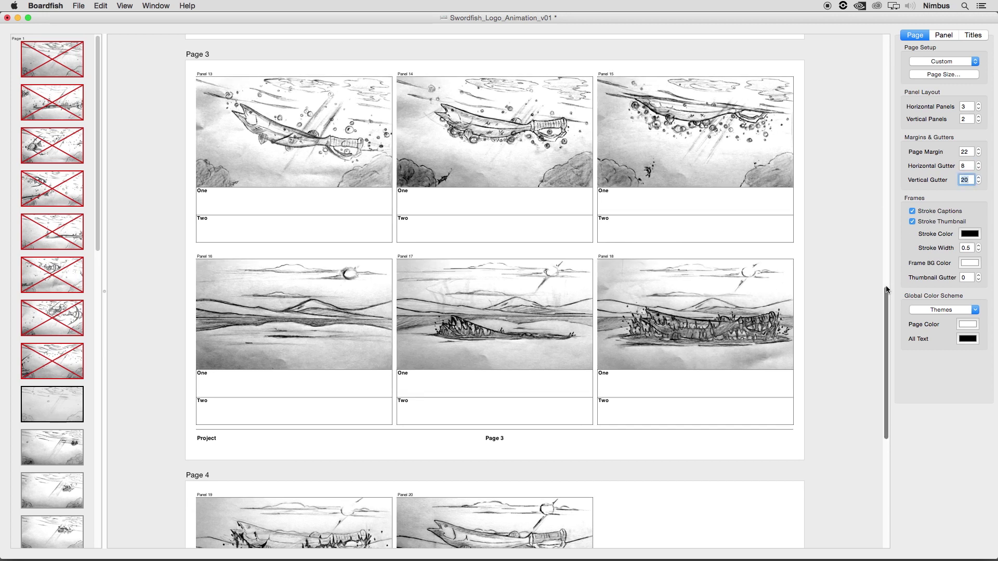
Caption panels 1–3, from 'Open on an empty sea.'/'In a World' to 'and attack their friends.'
scroll(494, 291, "up", 15)
left_click(299, 201)
type("Opnn on an empty sea.")
key("Tab")
type("In a World")
key("Tab")
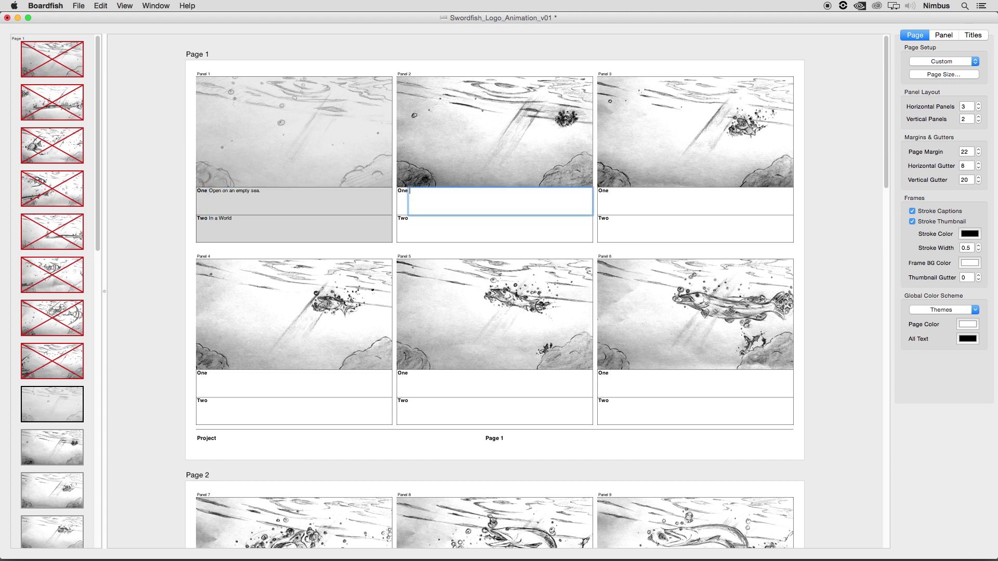
type("Fish swims into frame")
key("Tab")
type("Where fish come into frame...\tFis")
type("h continues to swim toward camera.")
key("Tab")
type("and attack their friends.")
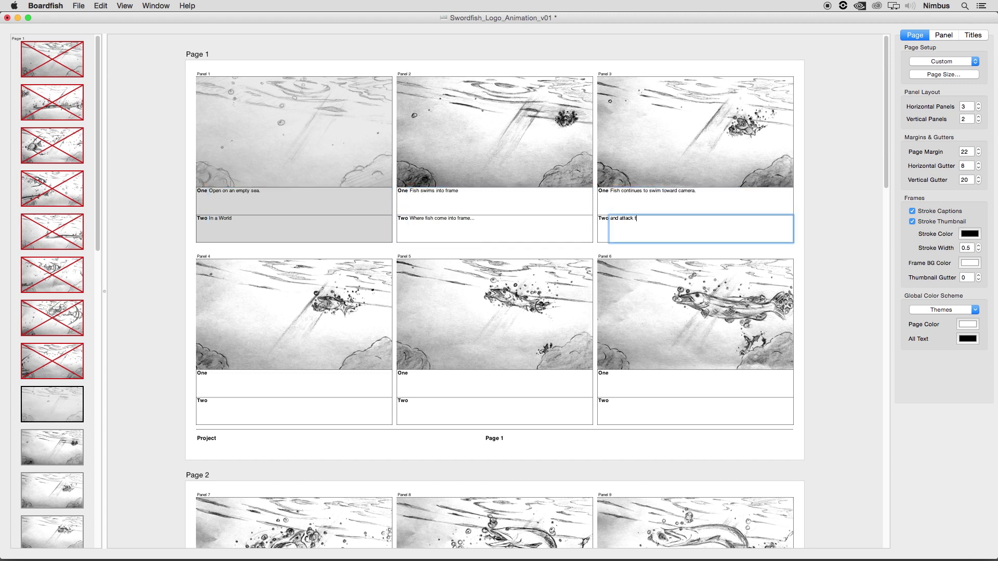
left_click(850, 251)
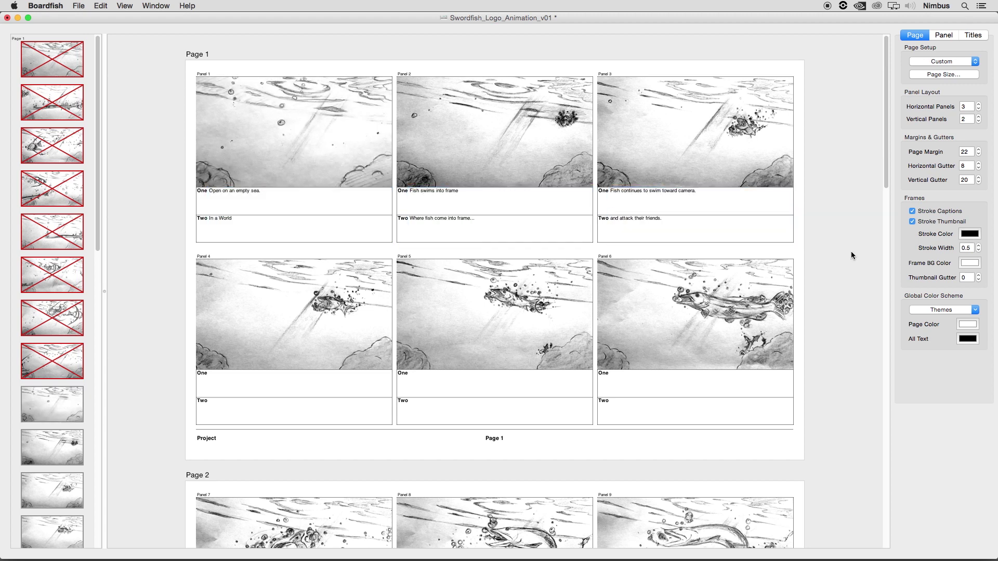
left_click(912, 212)
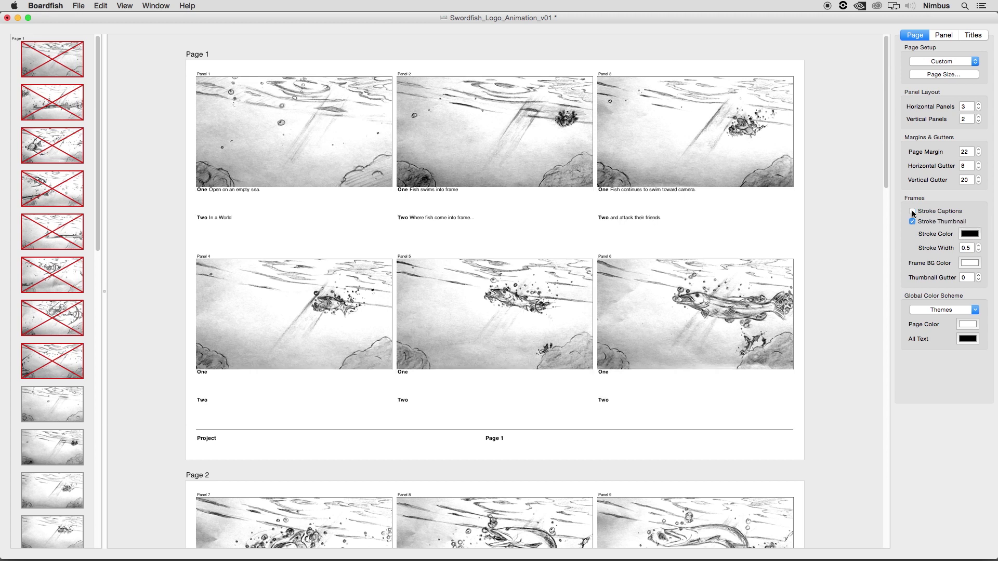
left_click(912, 212)
left_click(912, 212)
left_click(913, 222)
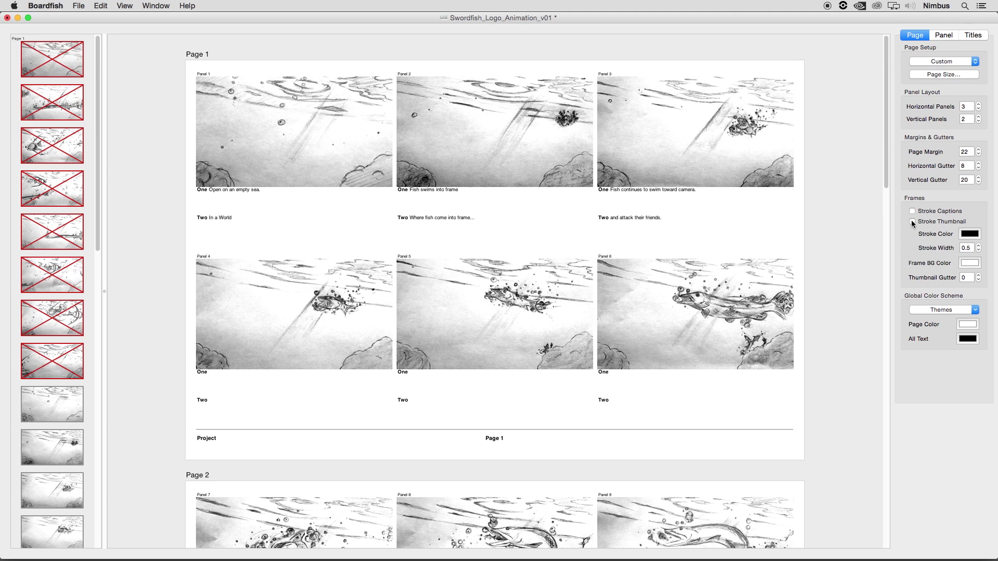
left_click(912, 222)
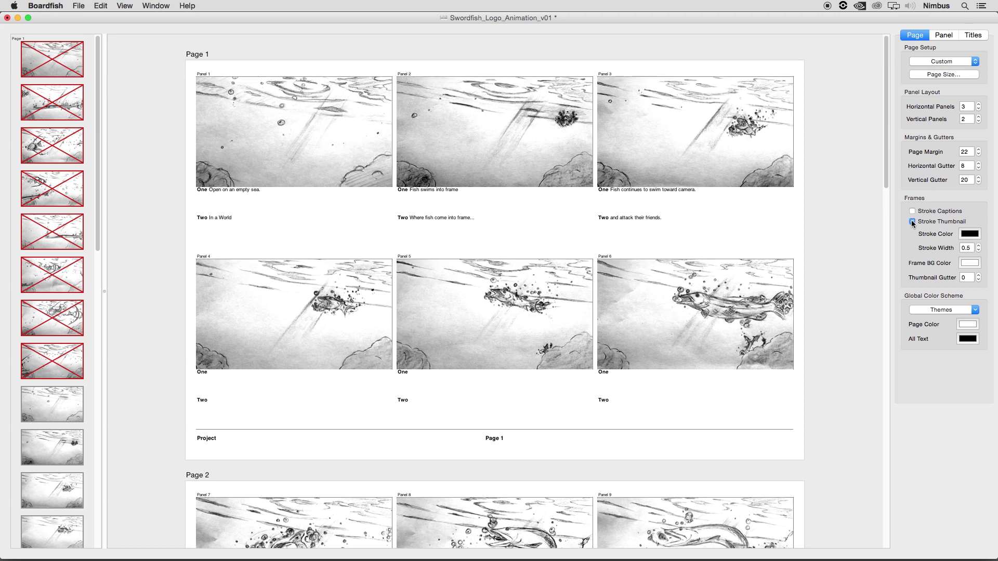
left_click(970, 235)
left_click_drag(273, 414, 169, 414)
left_click(232, 348)
left_click_drag(232, 348, 270, 354)
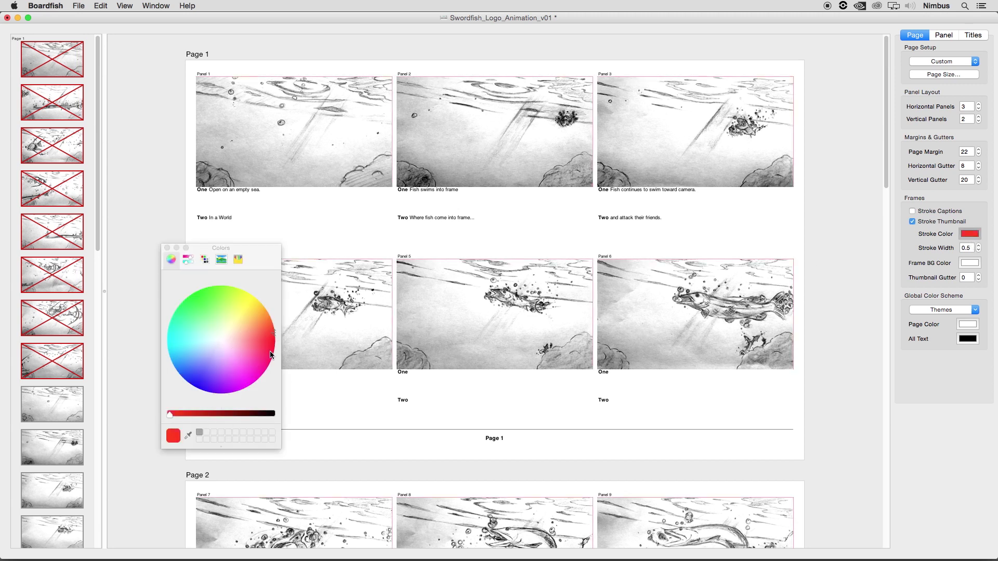
left_click(166, 248)
left_click(979, 245)
left_click(978, 245)
left_click(979, 245)
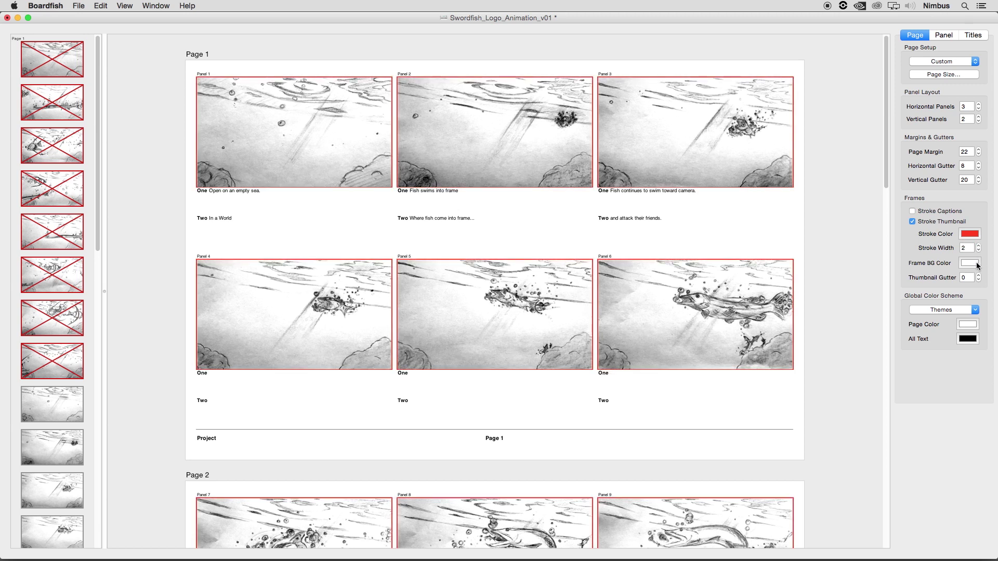
left_click(975, 264)
left_click(204, 414)
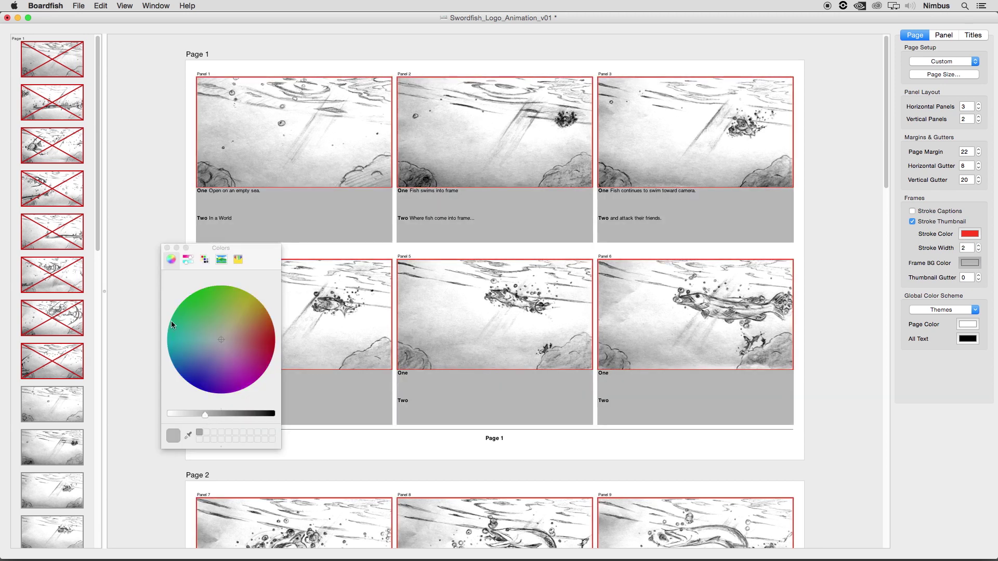
left_click(167, 247)
left_click(978, 275)
double_click(964, 278)
type("10")
key("Return")
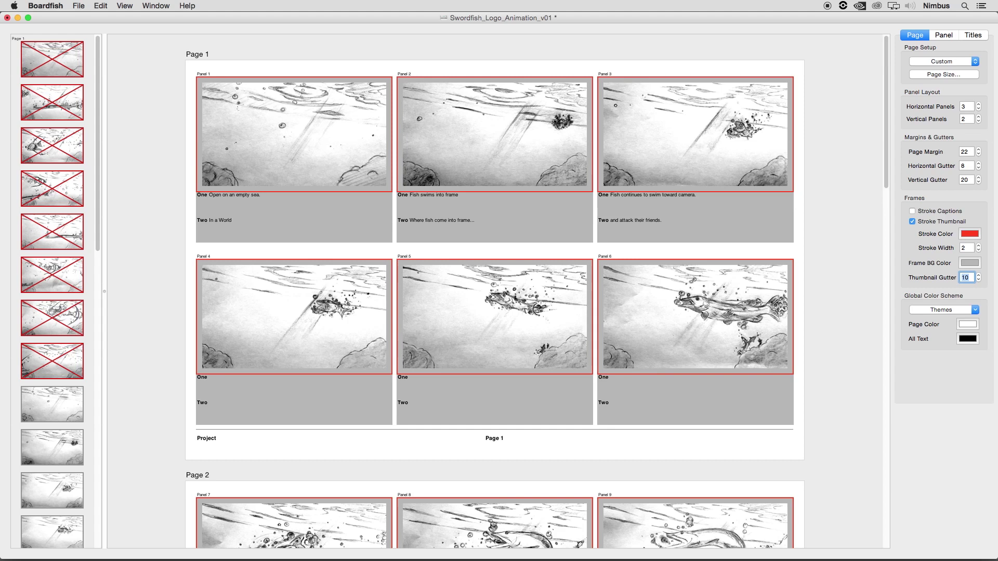
left_click(951, 309)
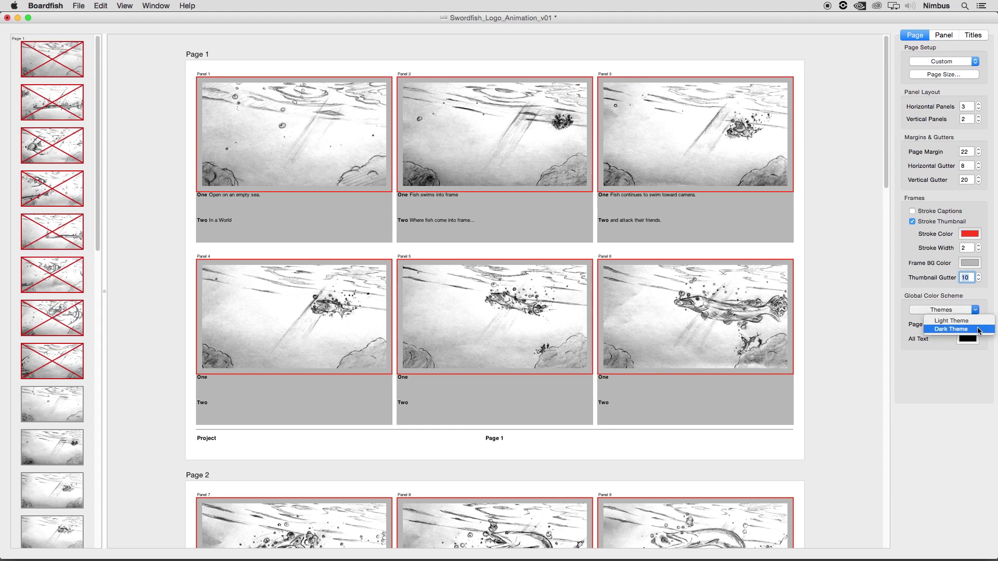
left_click(969, 328)
left_click(975, 310)
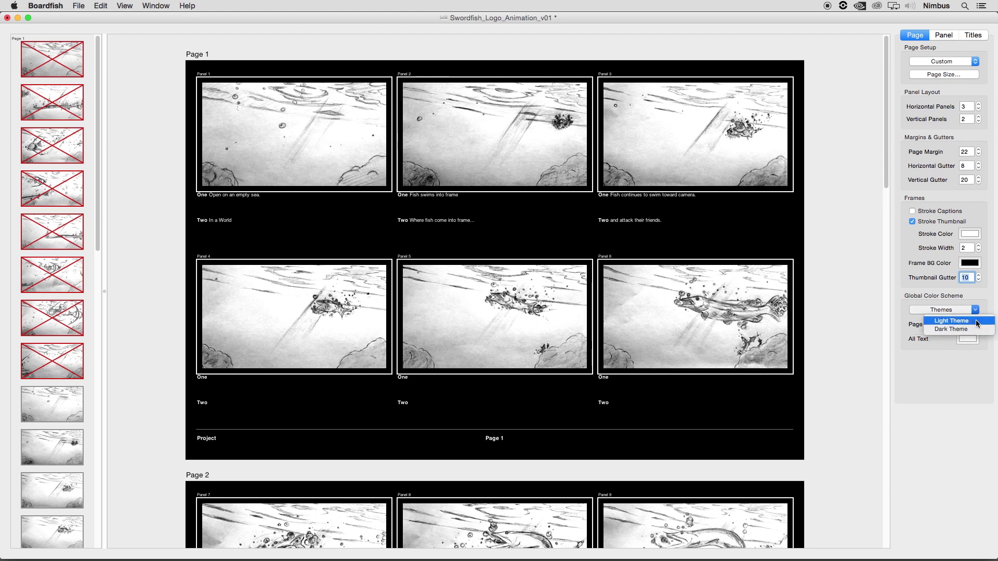
left_click(971, 320)
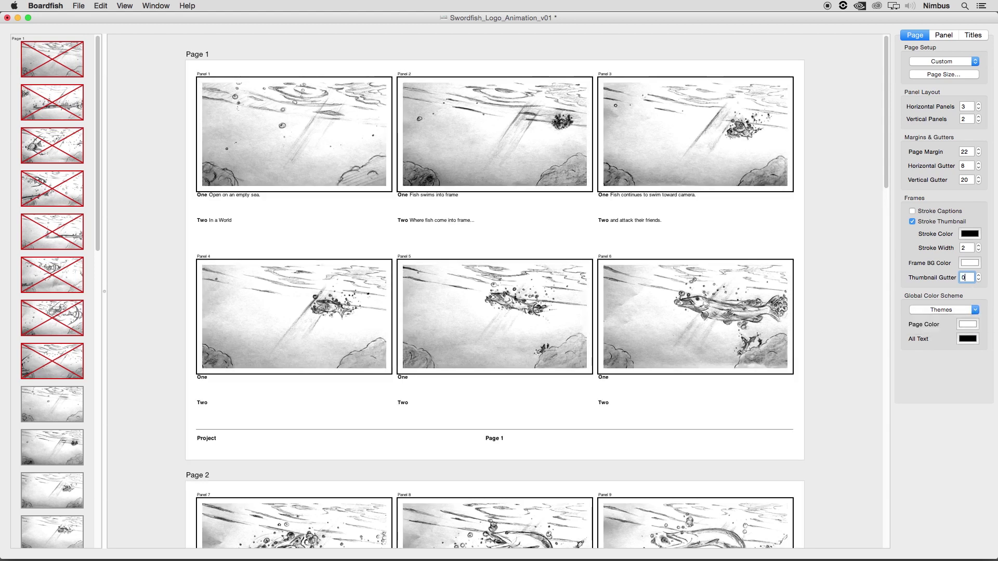
type("0")
left_click(967, 248)
key("BackSpace")
type("0.5")
key("Return")
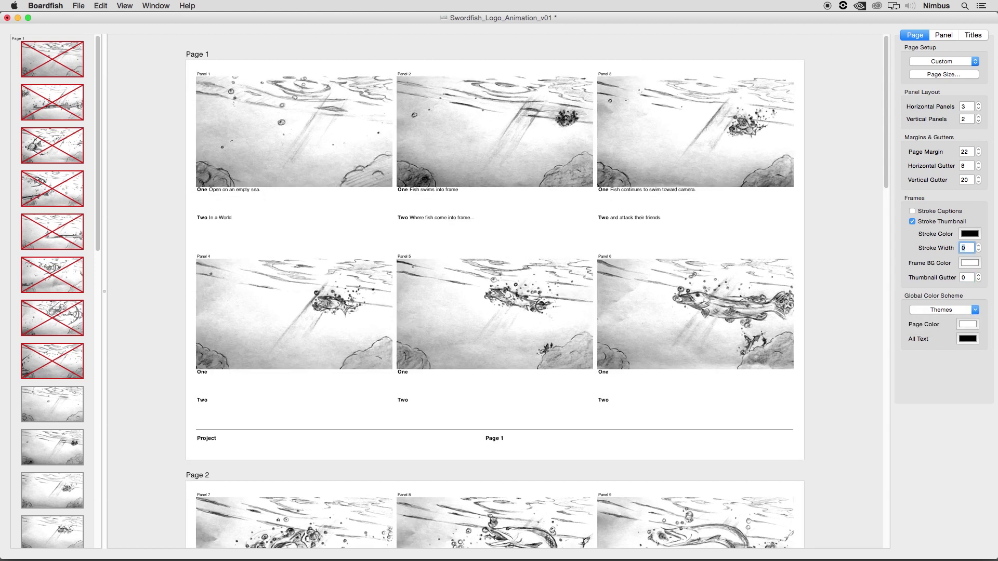
left_click(935, 211)
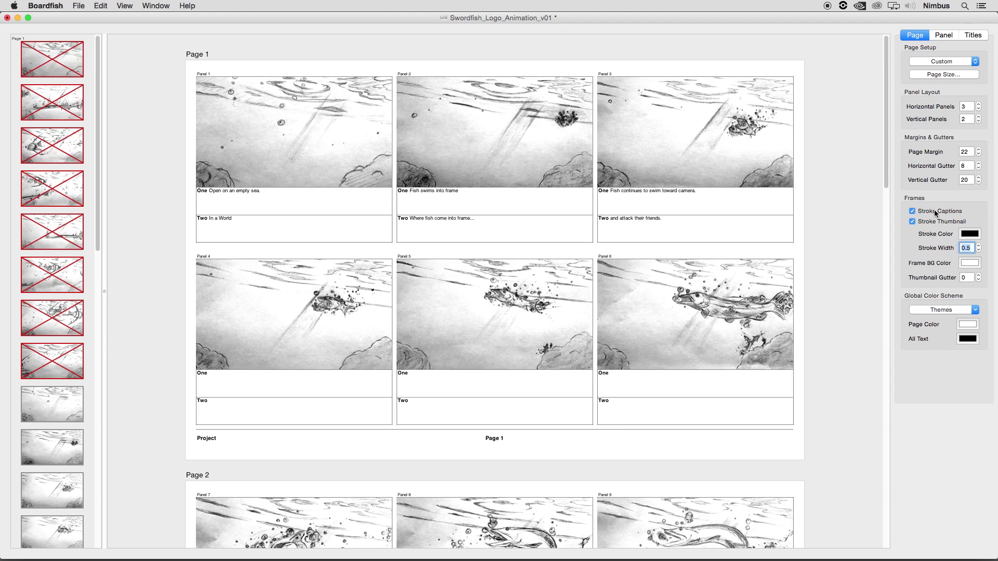
left_click(968, 324)
left_click(266, 339)
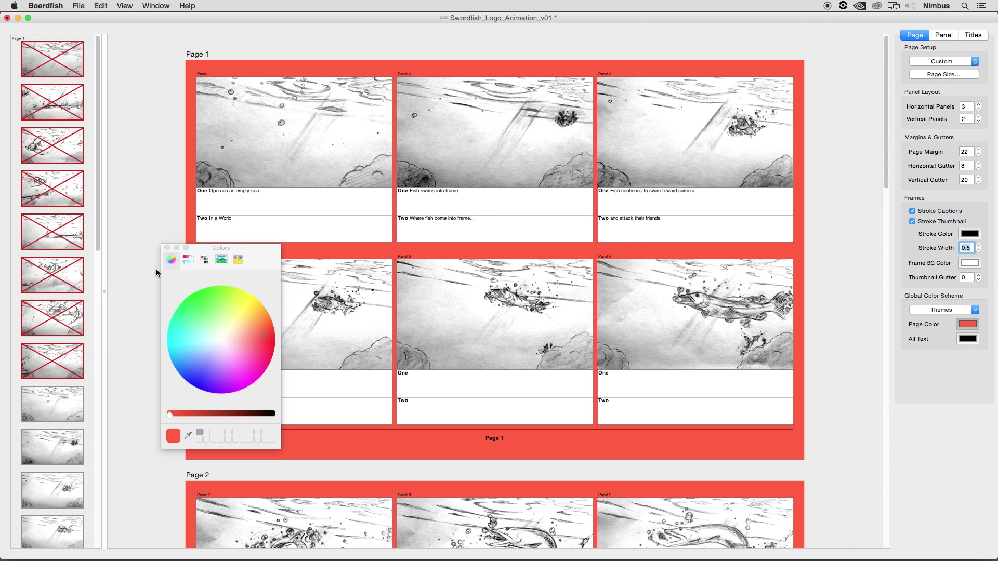
left_click(967, 324)
left_click(967, 338)
left_click_drag(273, 414, 196, 415)
left_click_drag(237, 348, 317, 343)
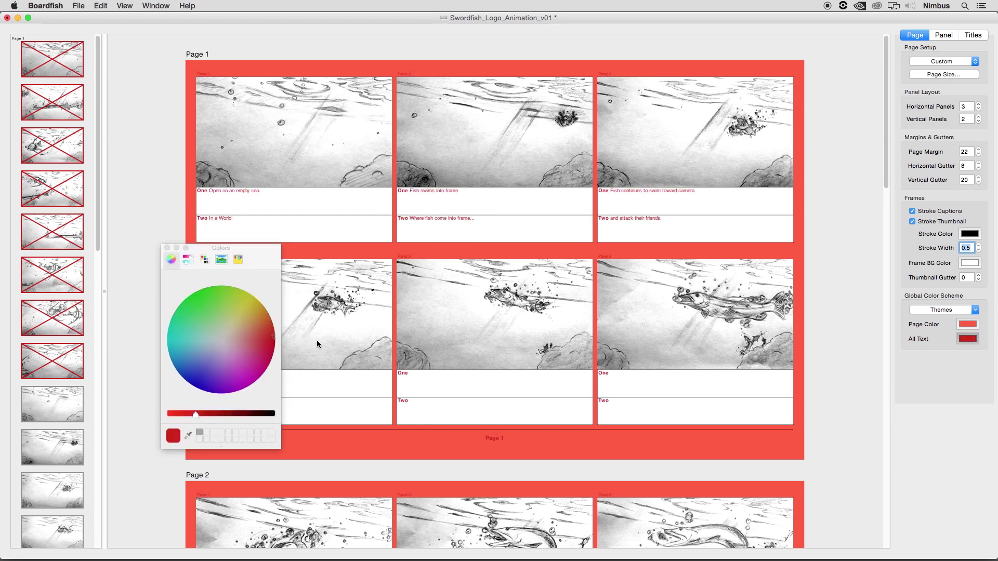
left_click(167, 248)
left_click(955, 309)
left_click(954, 319)
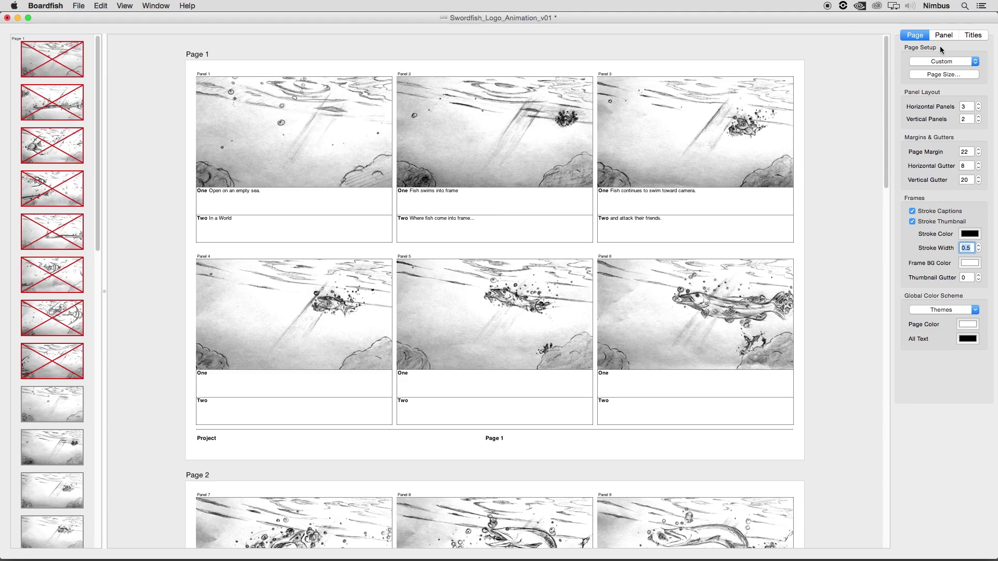
Try caption placement above, then to the right of, the panel images
left_click(943, 35)
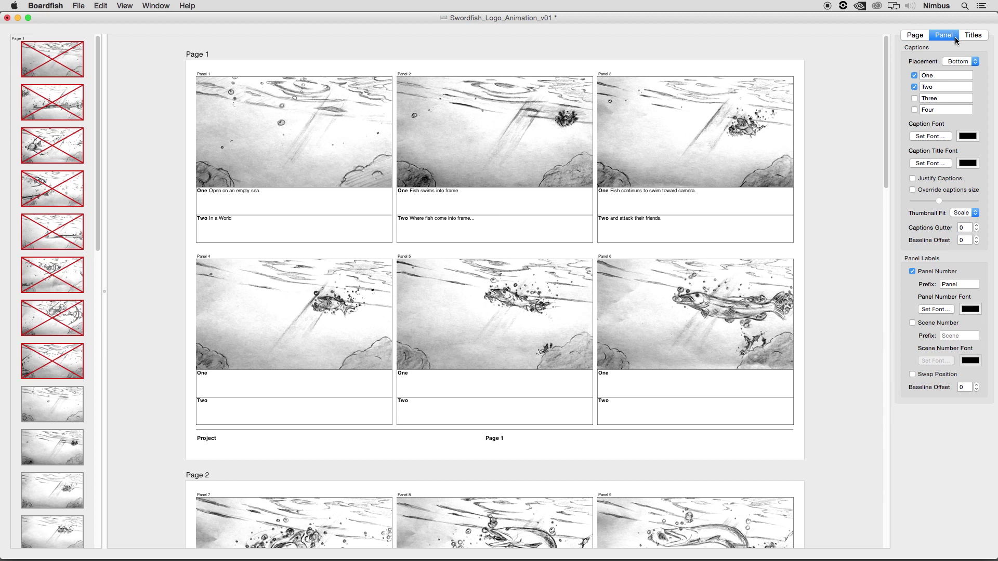
left_click(968, 62)
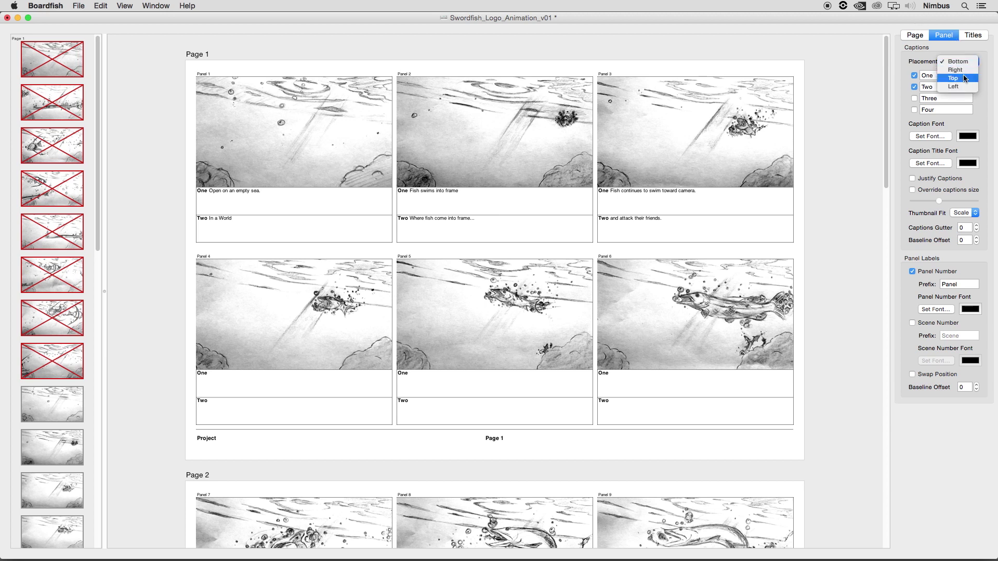
left_click(964, 72)
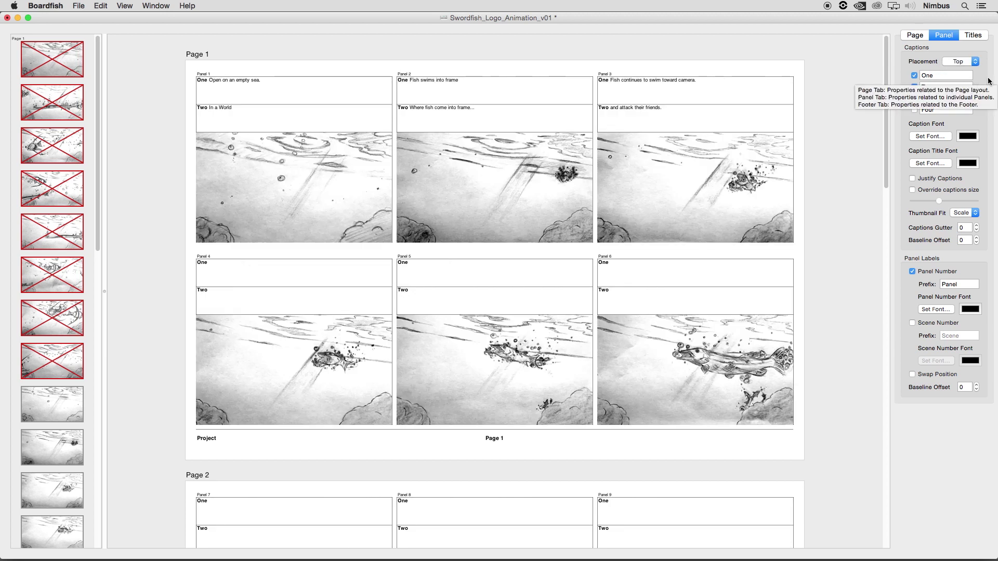
left_click(976, 63)
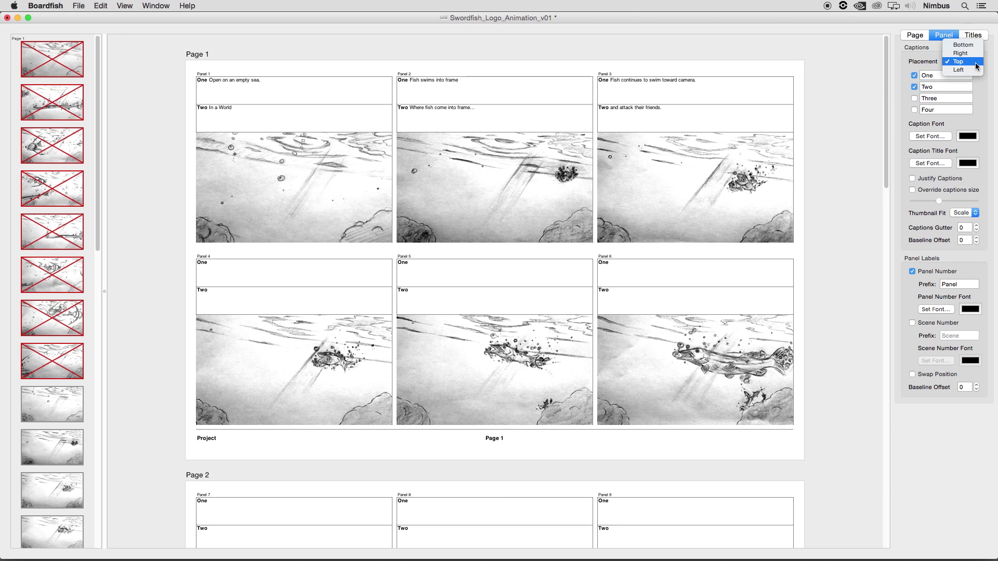
left_click(975, 54)
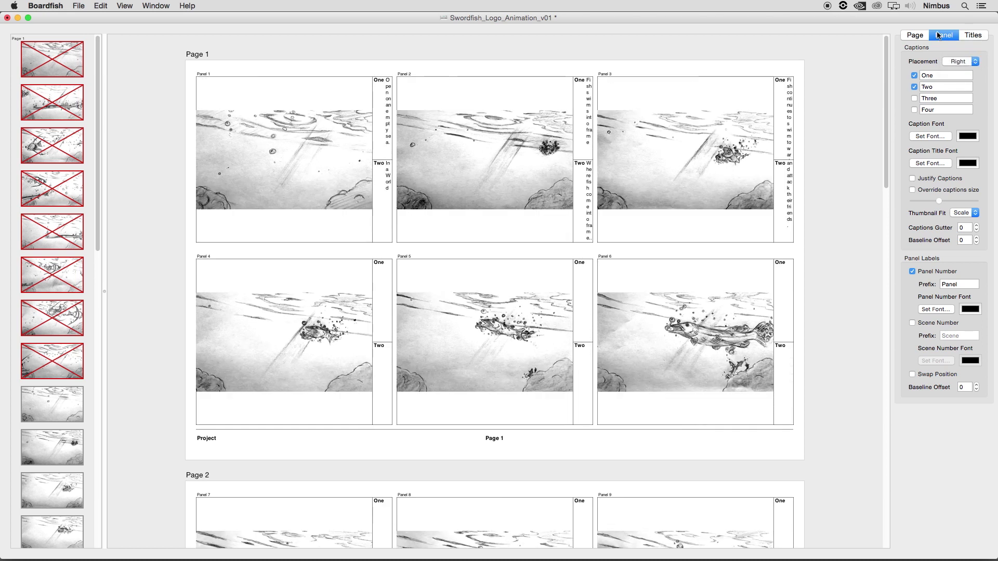
Try different panel column and row counts in the page layout
left_click(915, 35)
left_click(978, 108)
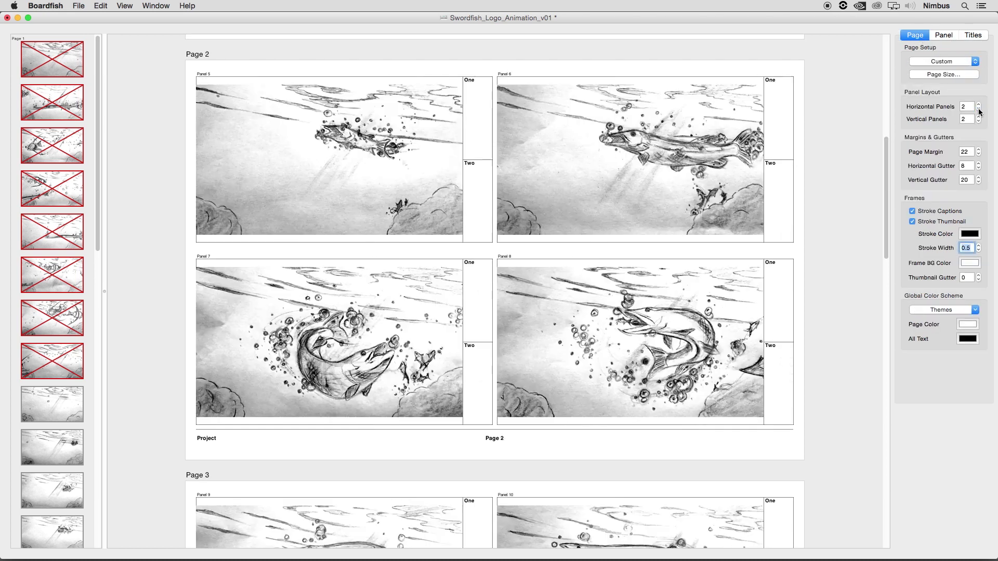
left_click(978, 109)
left_click(978, 117)
left_click(978, 104)
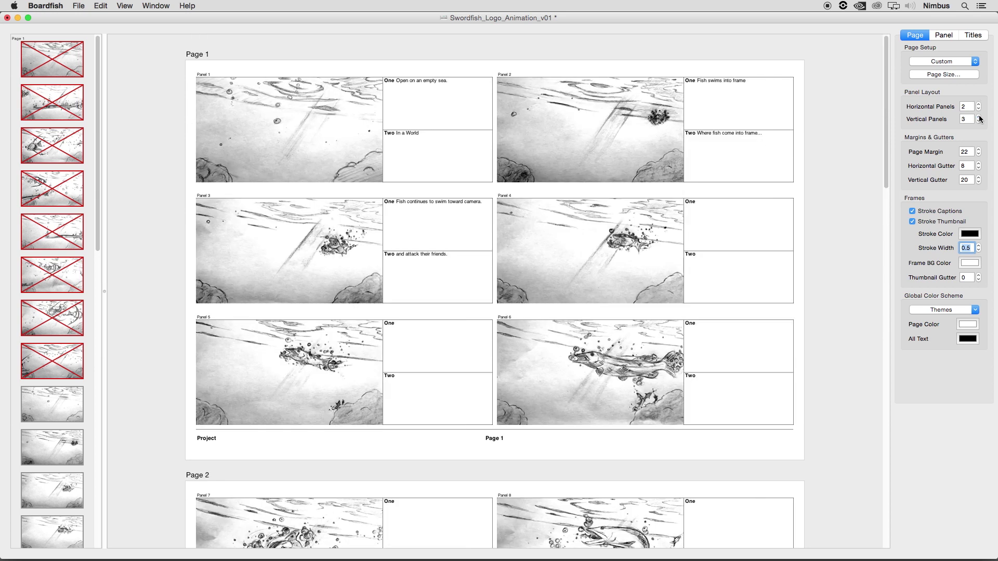
Try Left placement, then restore captions below the images and a 3×2 layout
left_click(943, 35)
left_click(960, 61)
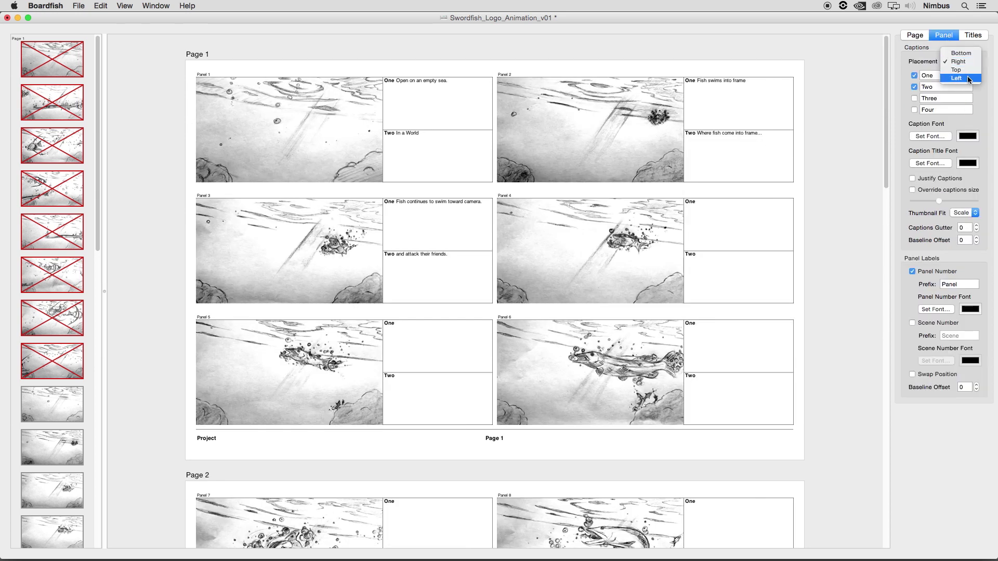
left_click(968, 78)
left_click(915, 35)
left_click(978, 104)
left_click(978, 122)
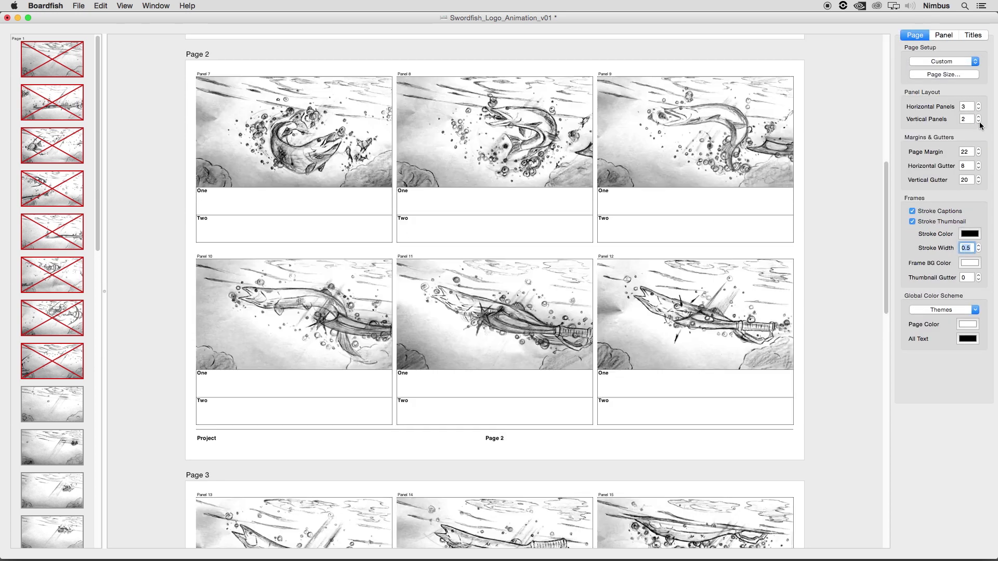
left_click(944, 35)
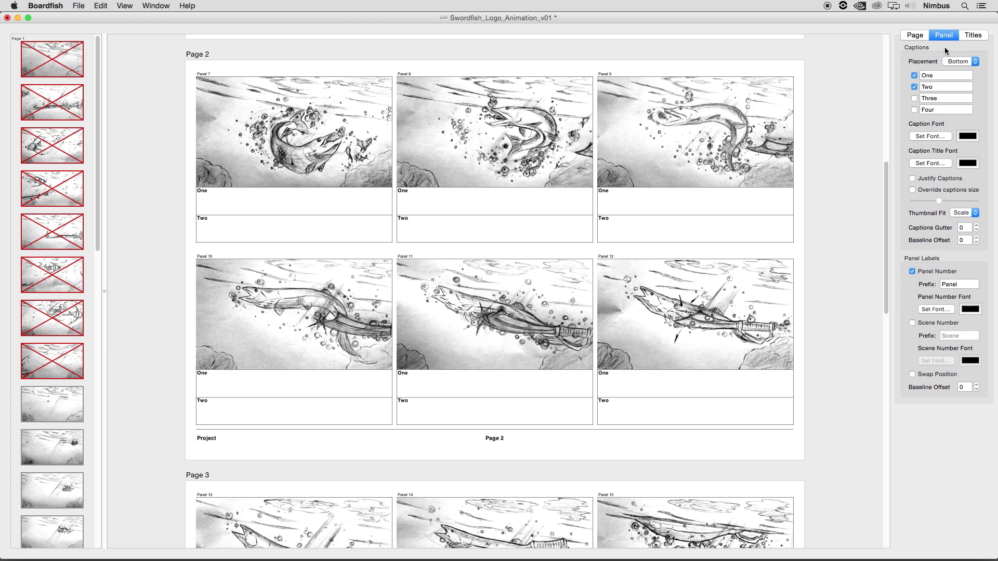
Rename caption rows to Description and VO, and add a third row titled VFX
double_click(927, 75)
type("Description")
key("Tab")
type("VO")
key("Tab")
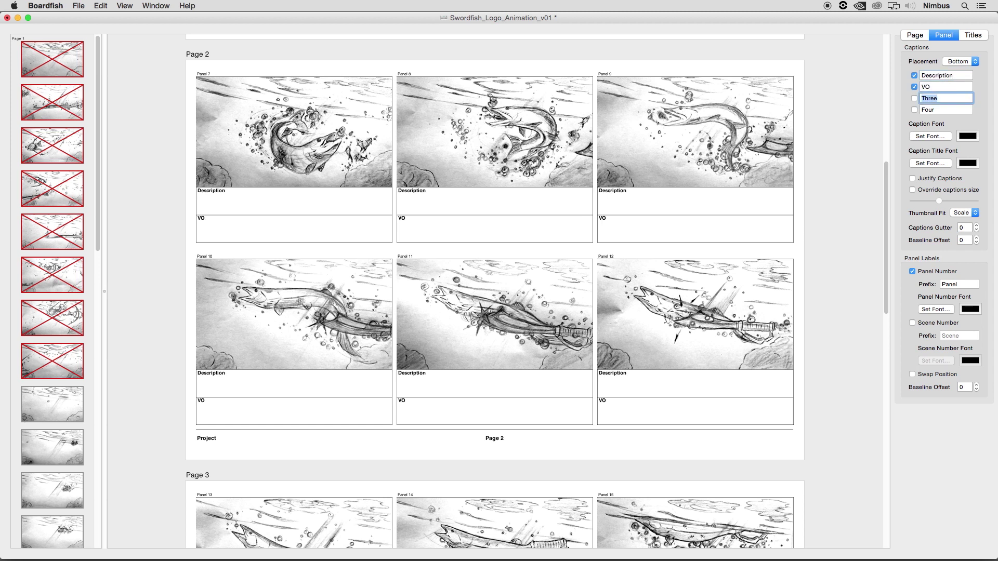
left_click(914, 99)
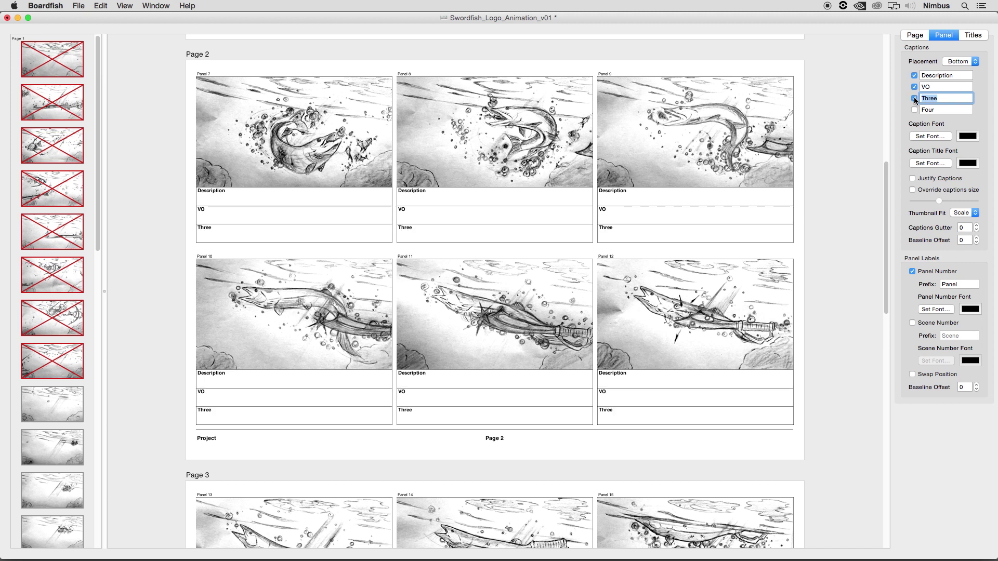
type("VFX")
left_click(845, 152)
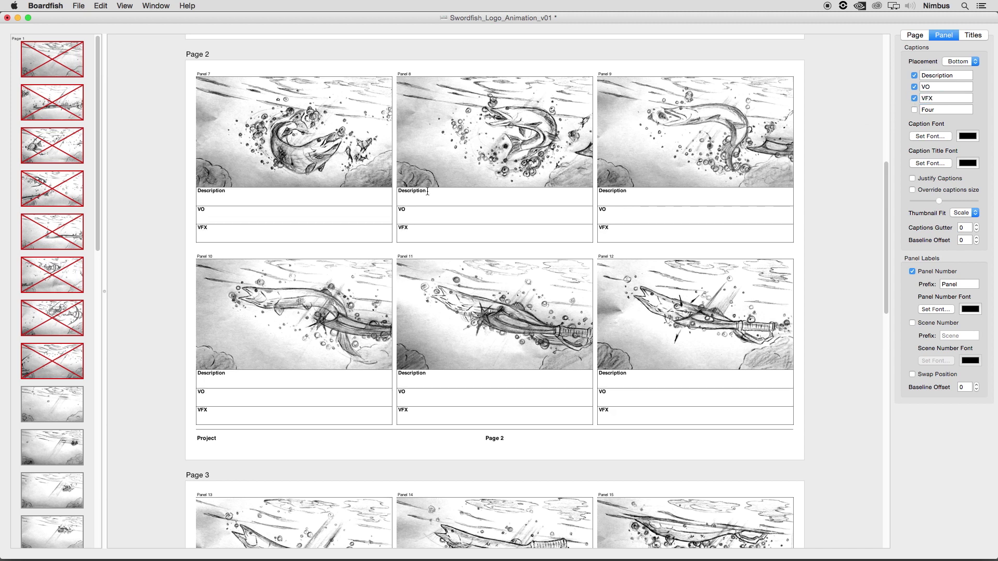
Fill panel 5: 'Fish Swims at camera.', VO 'Hello Mr. Fish.', VFX 'Water Simulation.'
scroll(891, 120, "up", 5)
scroll(891, 120, "up", 4)
left_click(471, 377)
type("Fish ")
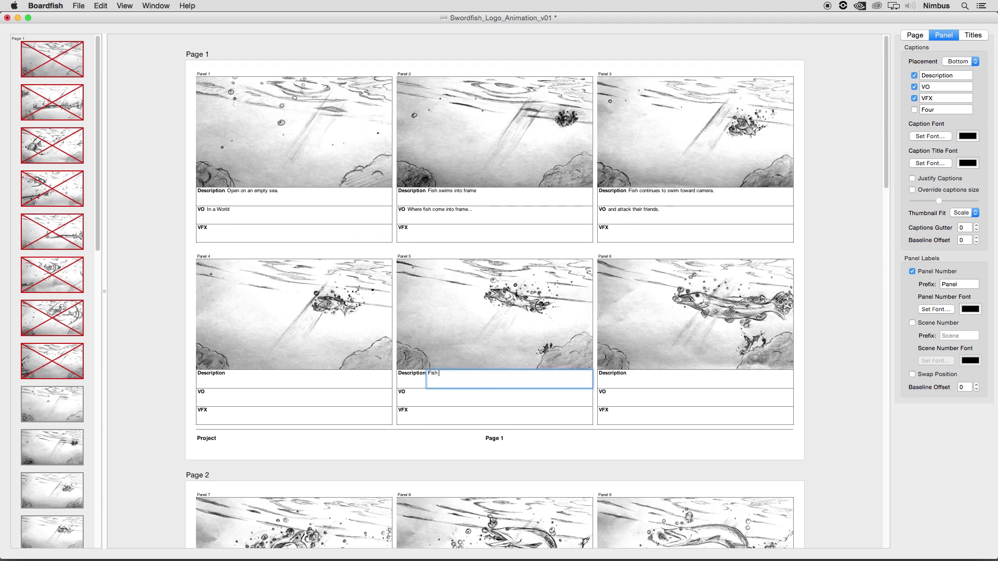
type("Swims at camera.")
left_click(499, 414)
type("Water Simulation.")
left_click(499, 396)
type("Hello Mr. Fish.")
key("Return")
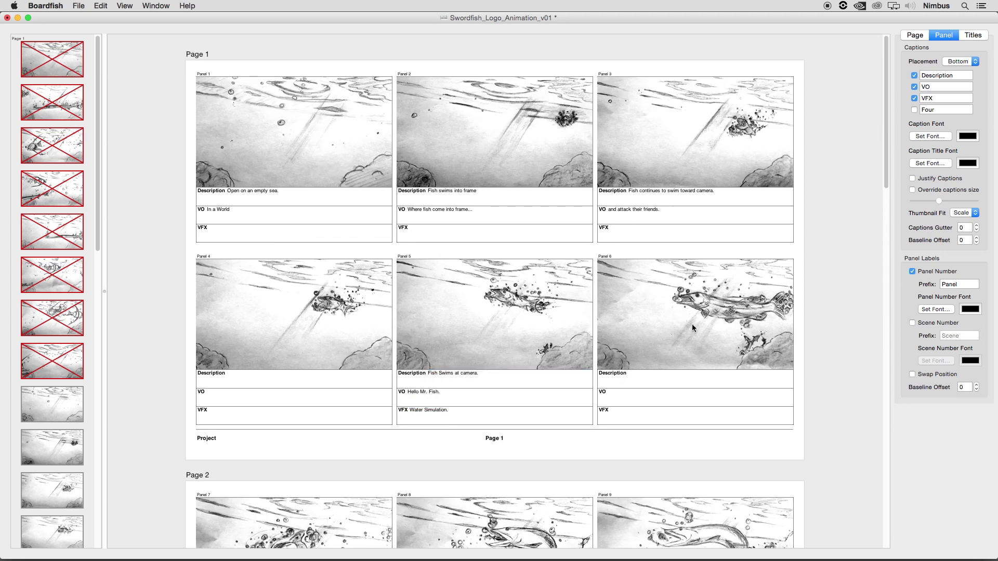
left_click(944, 138)
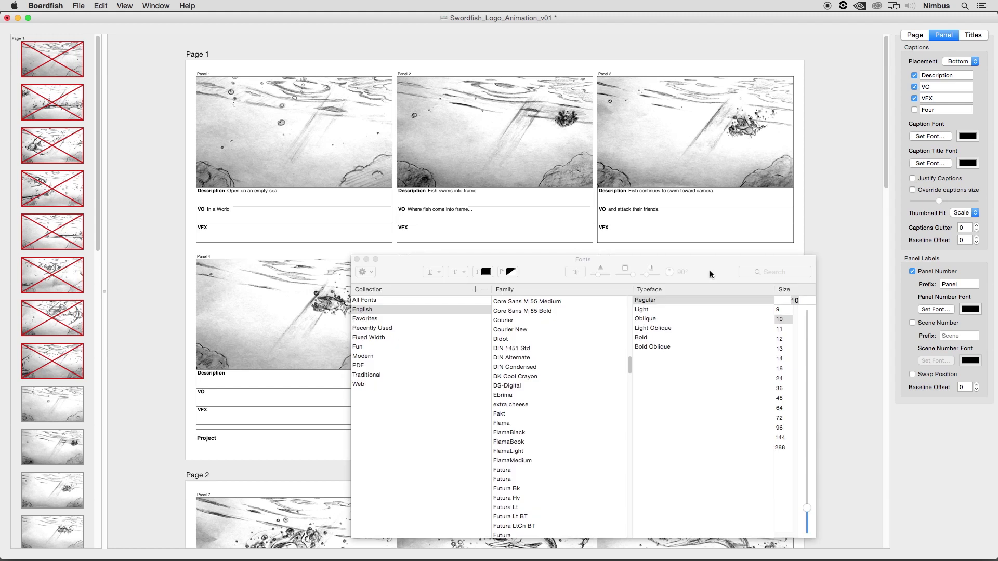
Set caption text to Gill Sans 14 and caption titles to Gotham Bold
left_click(550, 413)
left_click(783, 358)
left_click(935, 163)
left_click(520, 468)
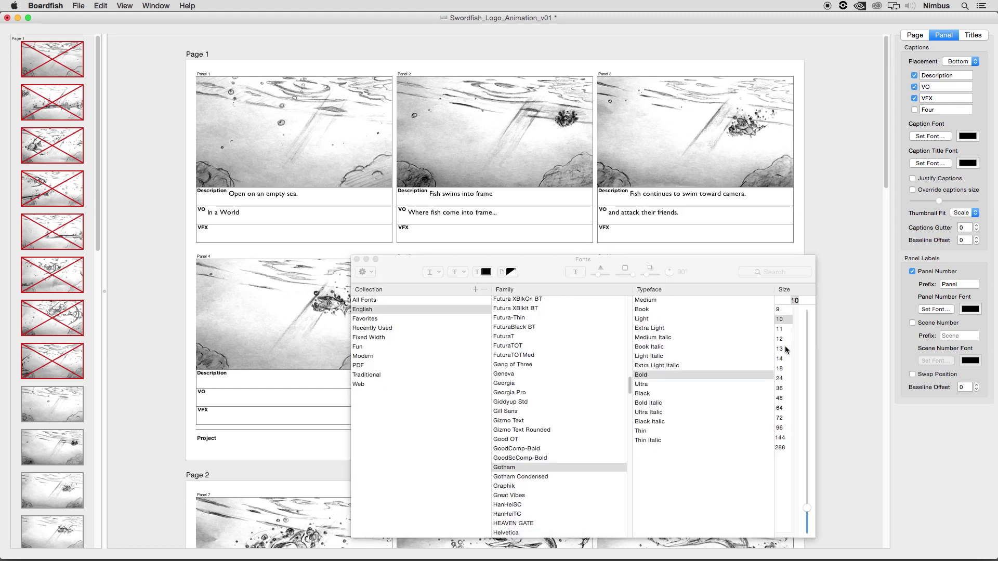
left_click(356, 259)
Colour the caption titles grey and justify them beside their text
left_click(967, 163)
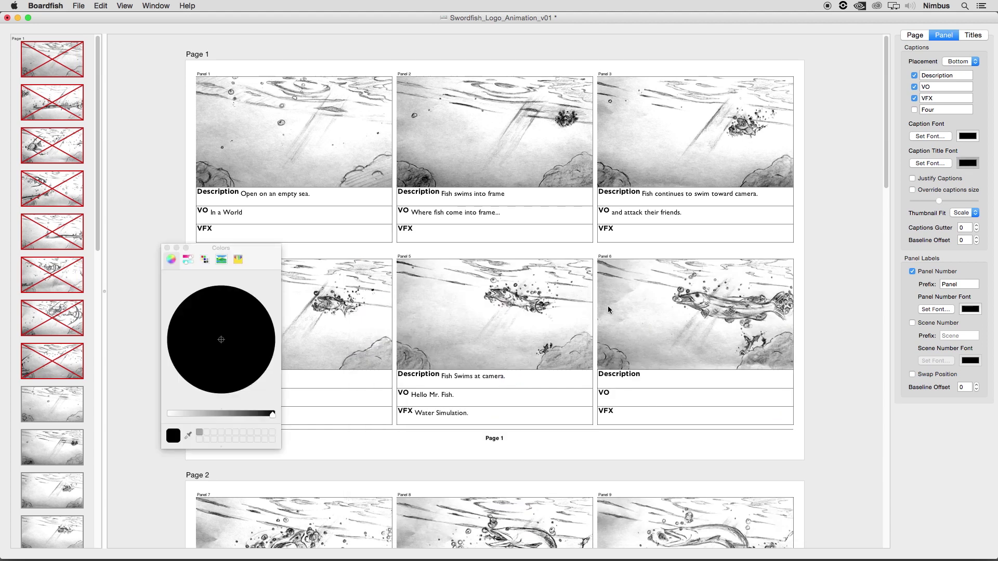
left_click(225, 415)
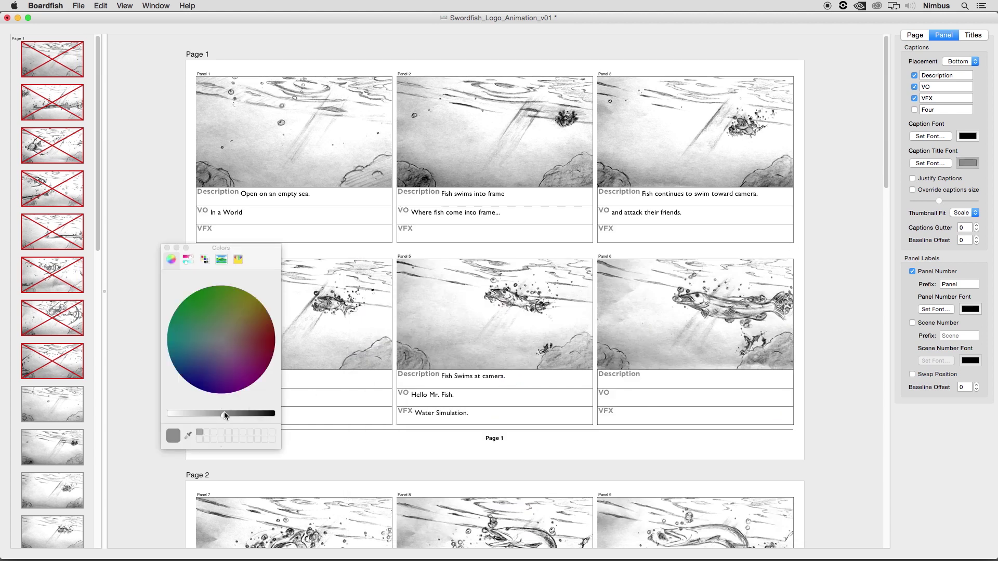
left_click(168, 248)
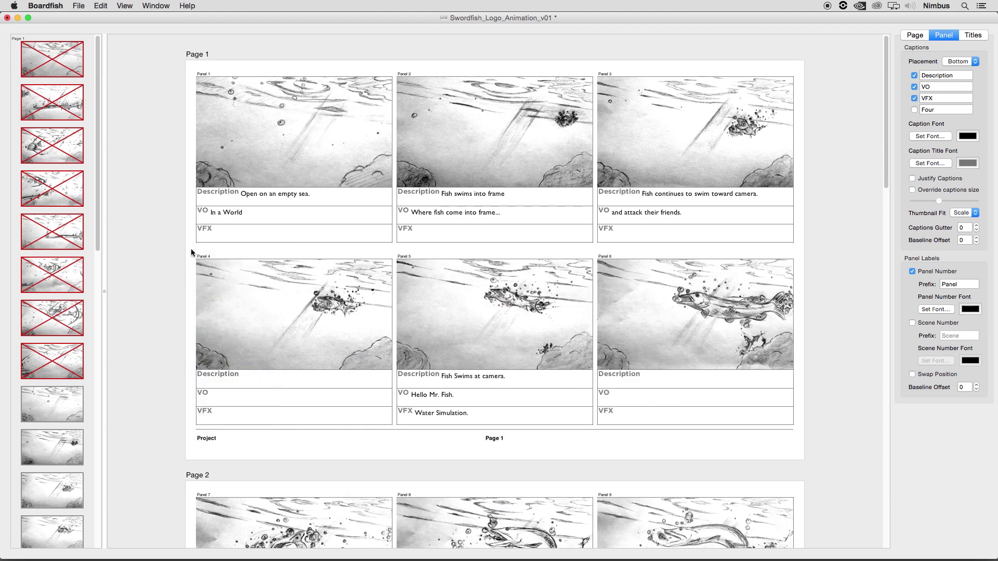
left_click(912, 178)
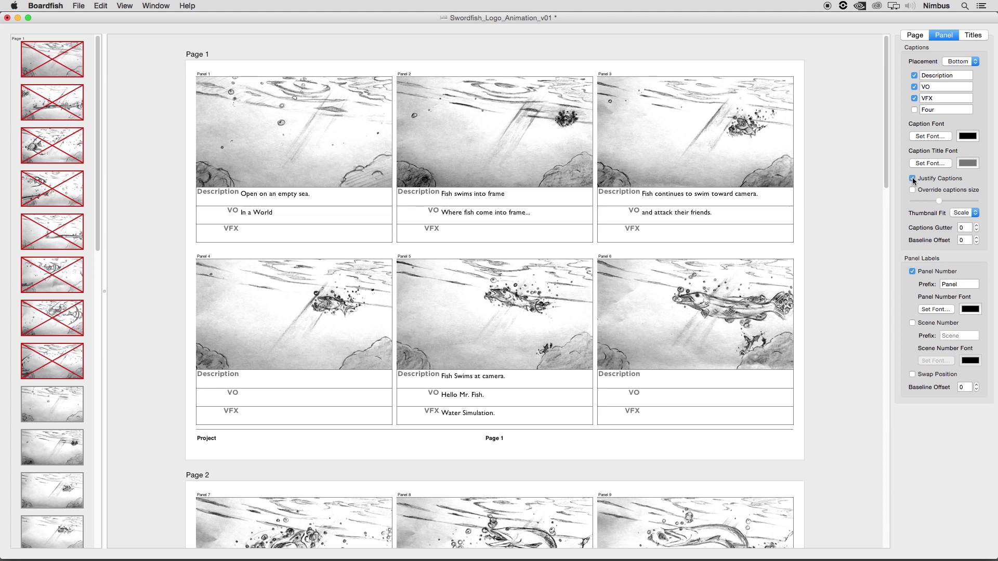
Toggle caption justification and shorten the first caption title from Description to Desc
left_click(912, 179)
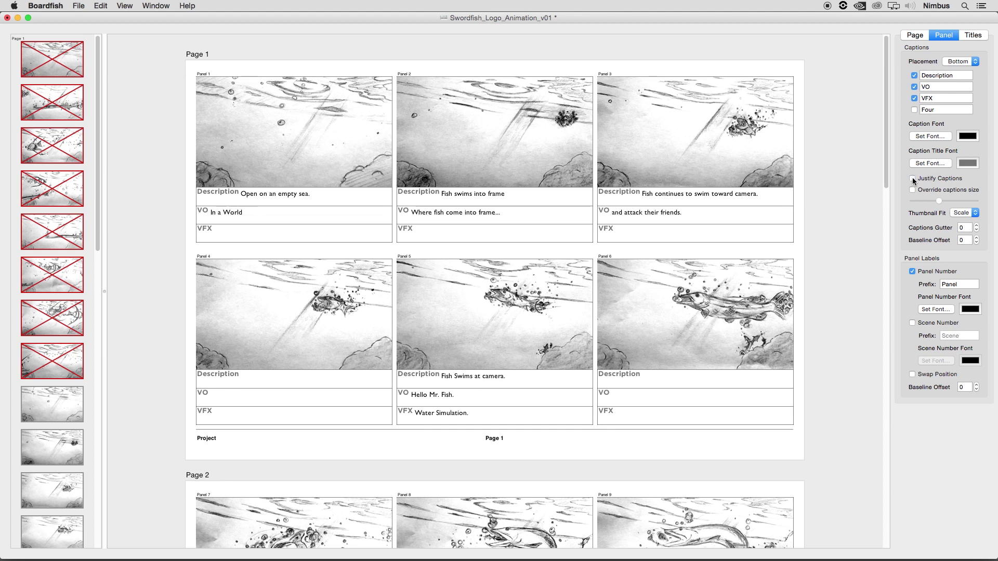
left_click(913, 178)
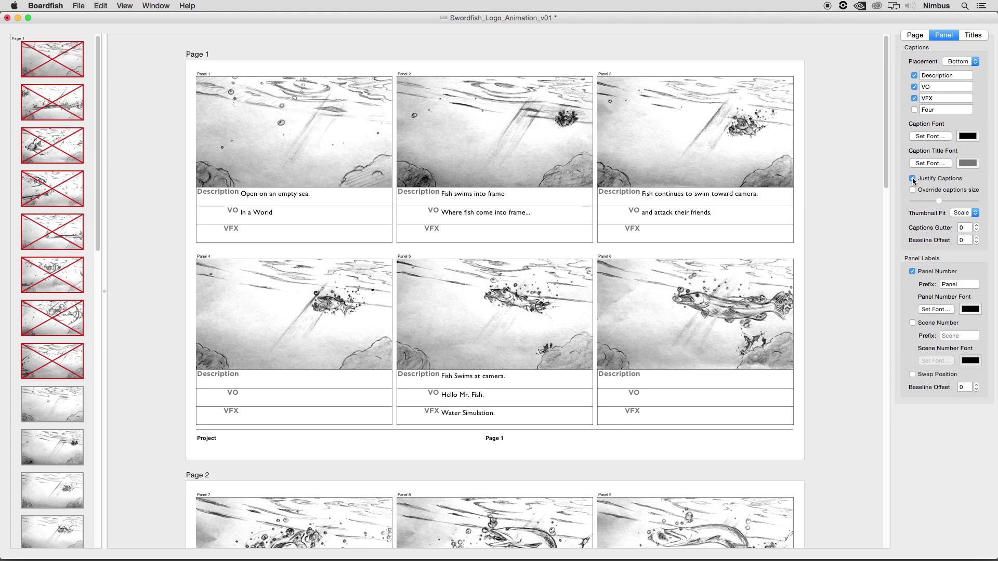
left_click(930, 179)
left_click(931, 178)
left_click_drag(934, 75, 945, 85)
key("BackSpace")
key("Return")
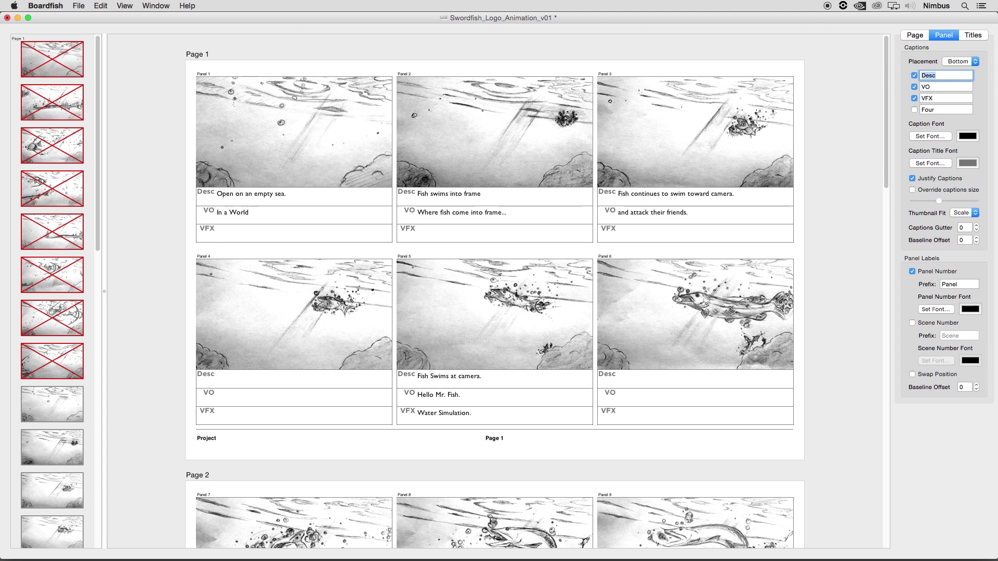
Retype the first caption title as 'Desc' with caption justification turned off
key("BackSpace")
key("Return")
left_click(912, 178)
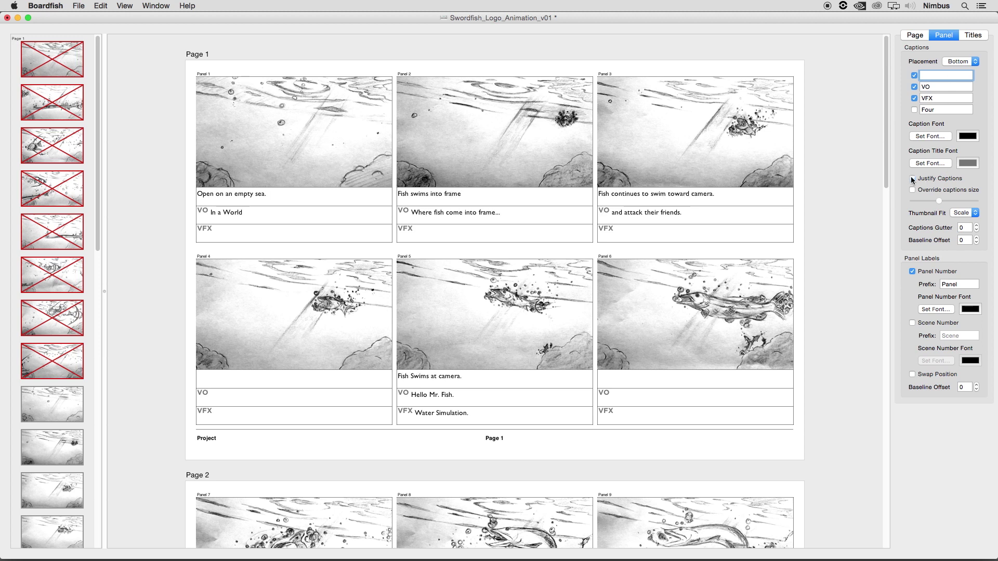
type("Desc")
key("Return")
Justify the captions and try resizing a custom caption area size
left_click(933, 178)
left_click(912, 191)
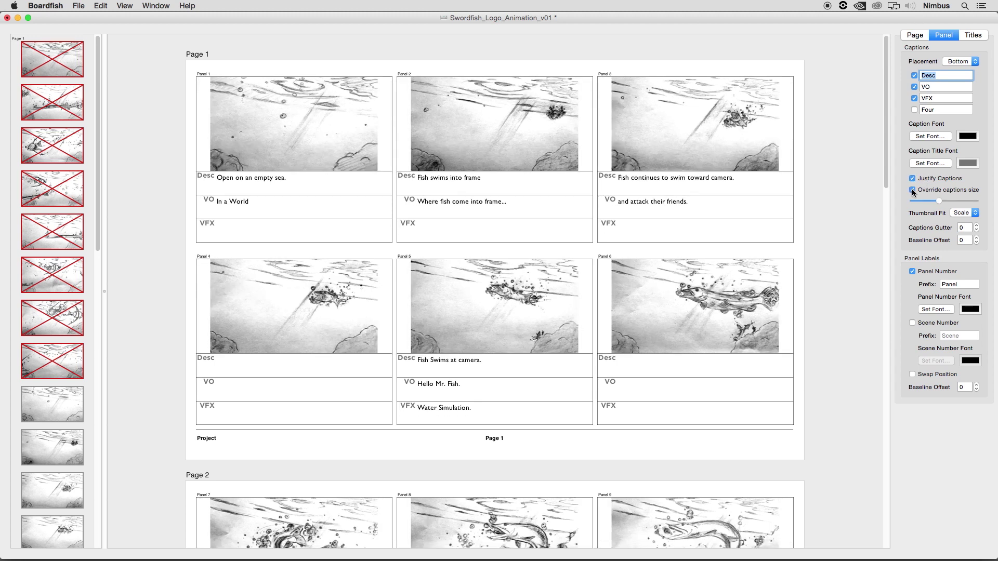
left_click_drag(940, 201, 948, 200)
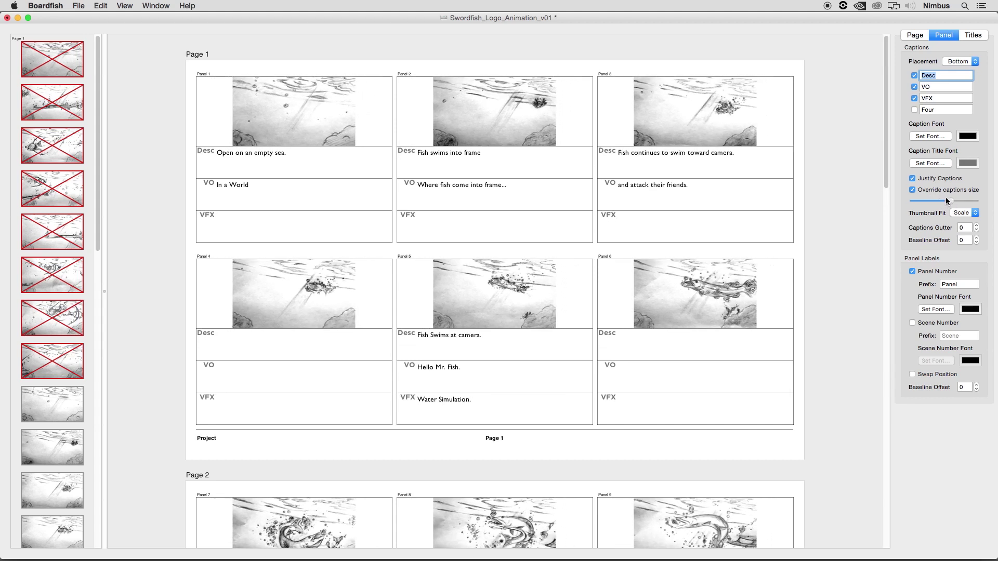
mouse_move(933, 201)
left_mouse_down()
mouse_move(918, 202)
mouse_move(947, 198)
left_mouse_up()
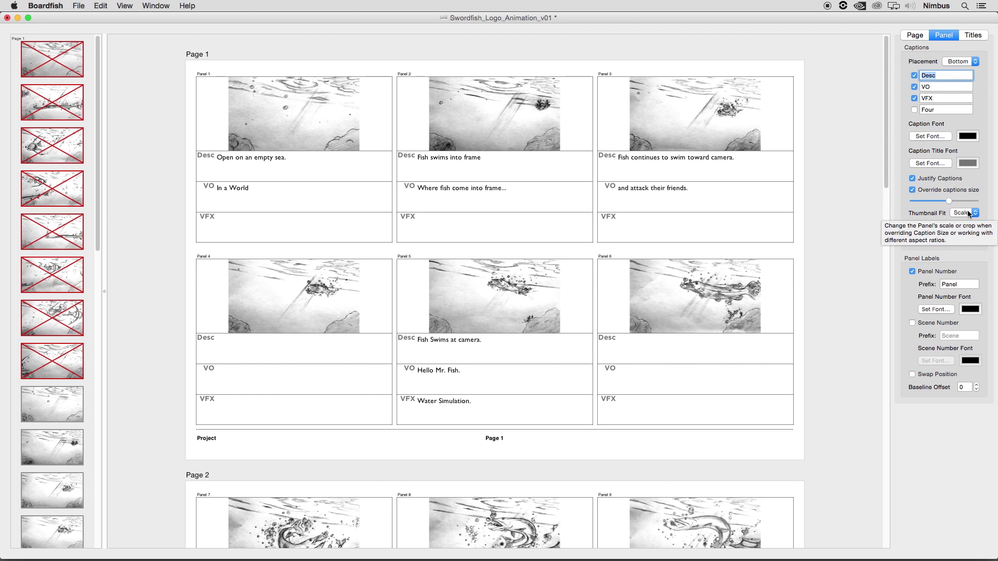
Set Thumbnail Fit to Force after briefly trying a cropping fit
left_click(971, 215)
left_click(973, 222)
mouse_move(949, 201)
left_mouse_down()
mouse_move(929, 202)
mouse_move(959, 201)
mouse_move(934, 201)
left_mouse_up()
left_click(961, 212)
left_click(961, 224)
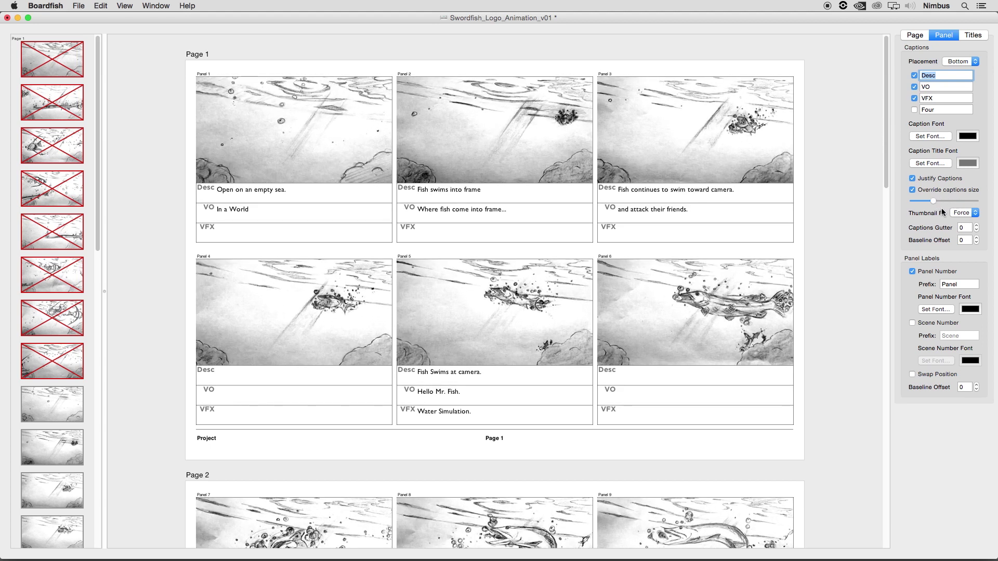
Turn off the caption size override and raise the captions gutter to 4
left_click(929, 189)
left_click(930, 189)
left_click_drag(933, 200, 944, 199)
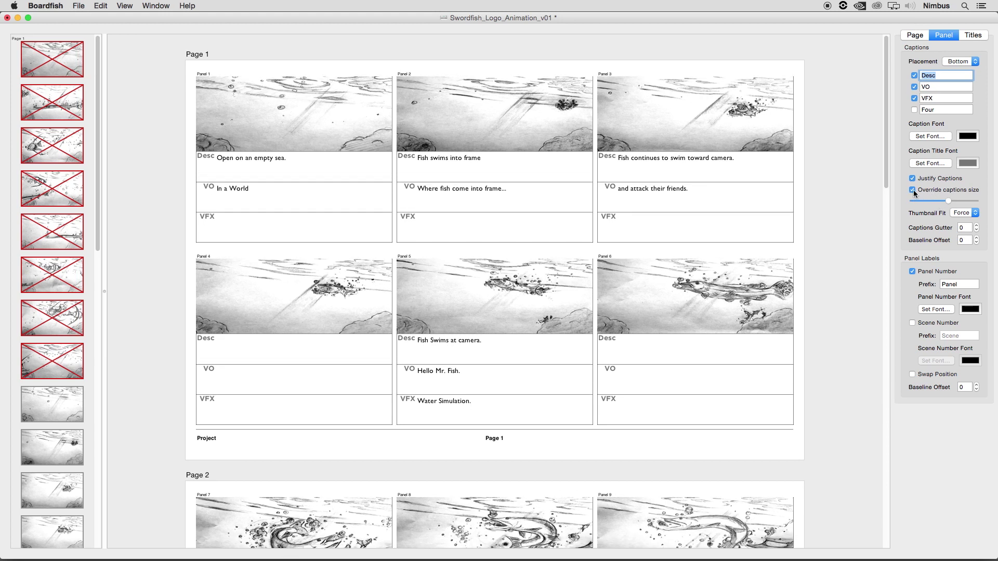
left_click(913, 192)
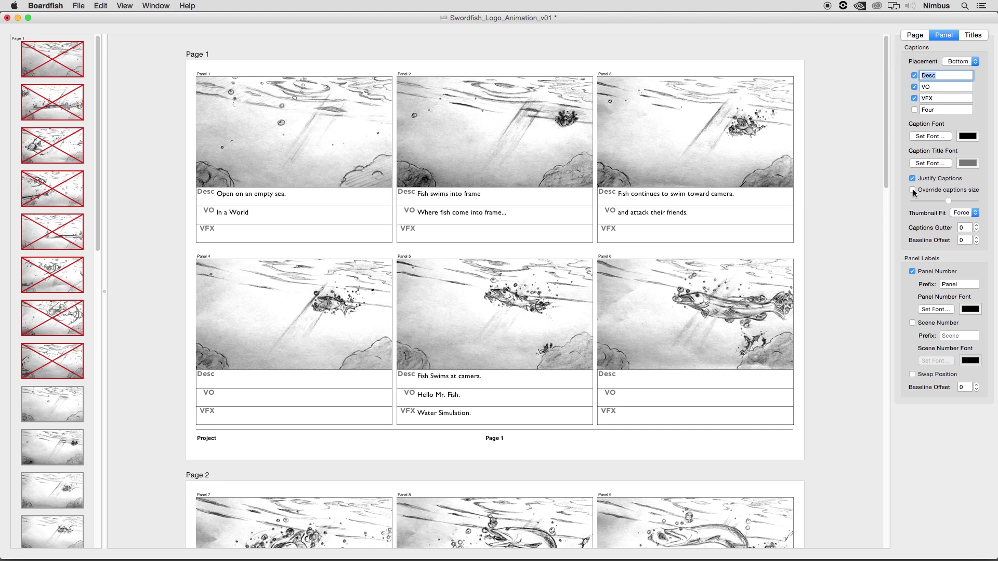
left_click(976, 225)
left_click(976, 225)
left_click(977, 225)
left_click(977, 225)
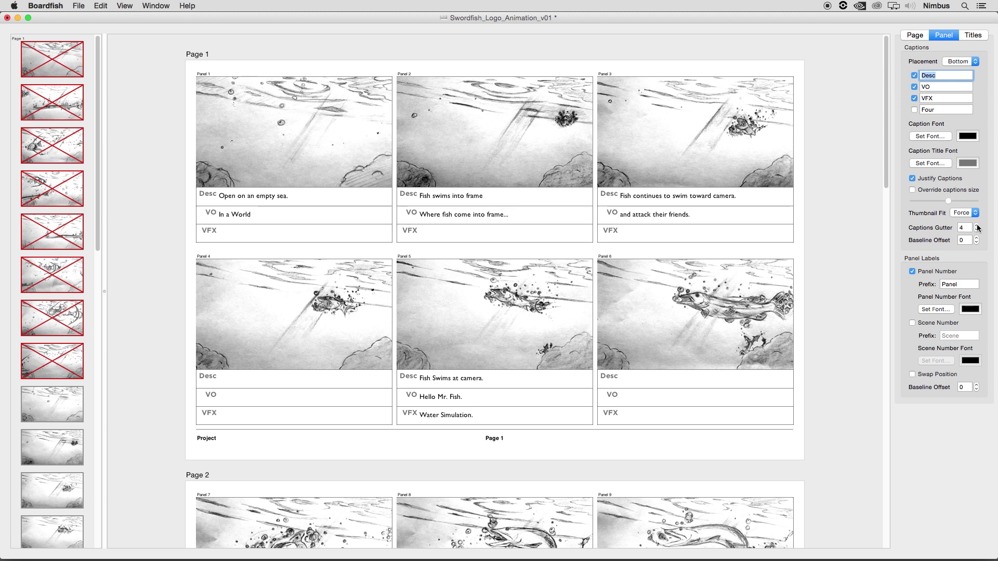
Step the caption baseline offset down to -4
left_click(977, 238)
left_click(976, 239)
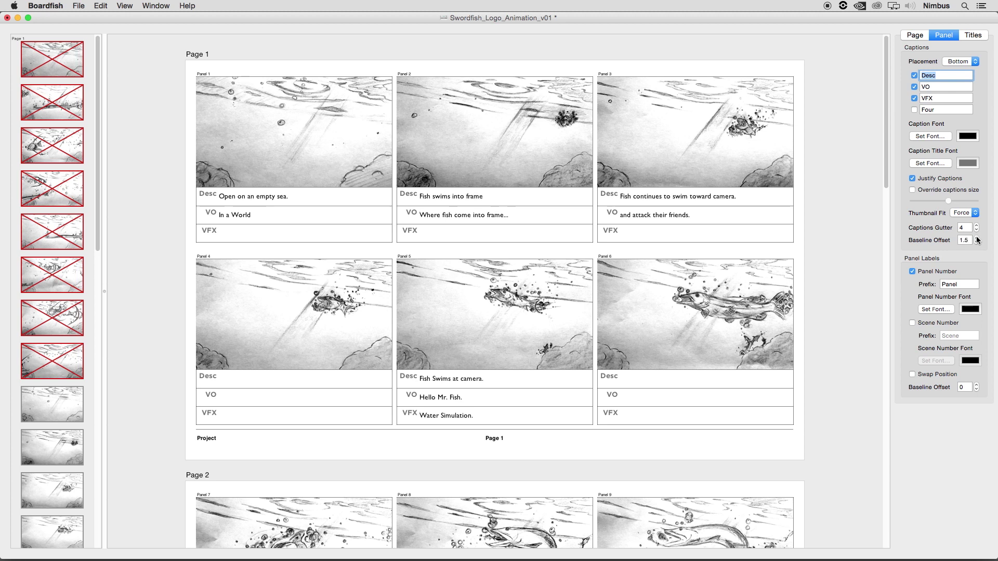
left_click(976, 242)
left_click(976, 243)
left_click(976, 242)
left_click(976, 242)
left_click(976, 243)
left_click(976, 243)
Set the captions gutter to 0 and toggle the panel number labels
double_click(965, 228)
type("0")
key("Return")
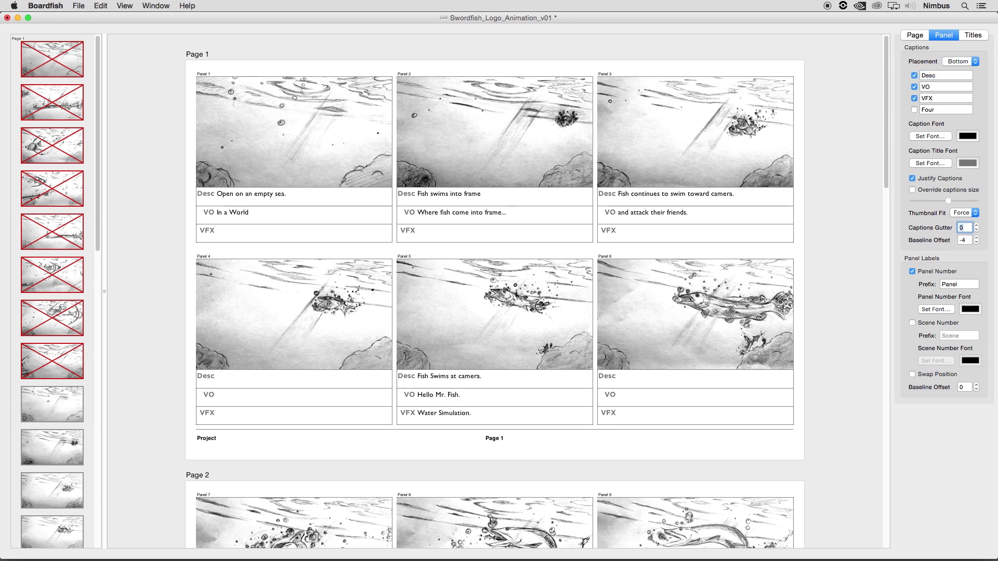
left_click(912, 271)
Set the panel number prefix to 'Frame' in Geneva 12
key("Tab")
key("Tab")
type("Frame")
key("Return")
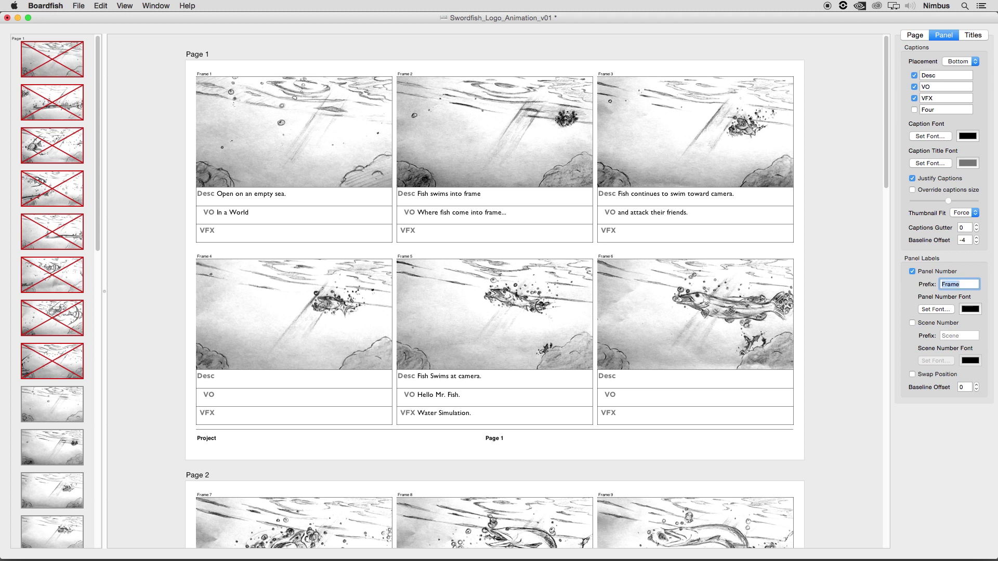
left_click(926, 313)
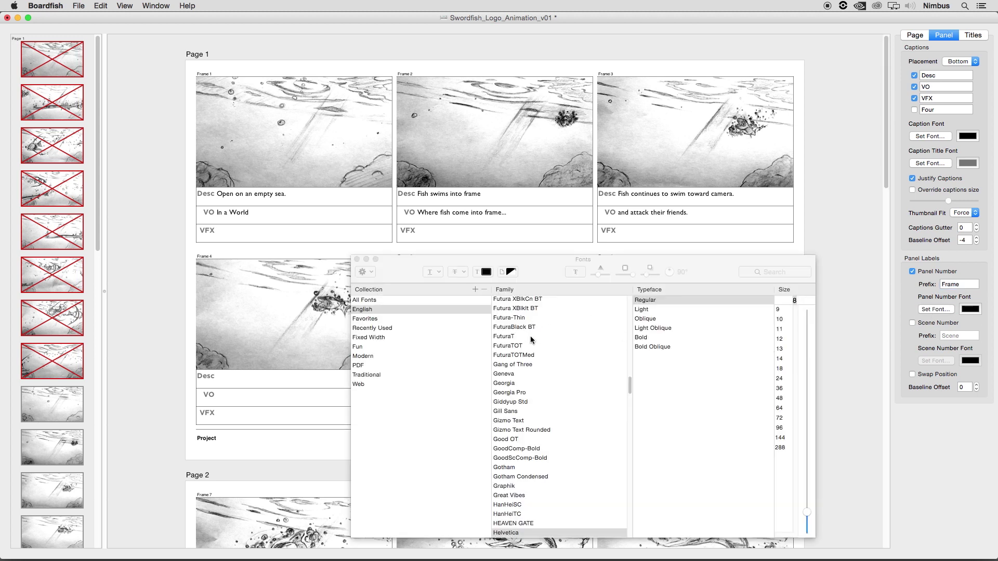
left_click(504, 373)
left_click(779, 339)
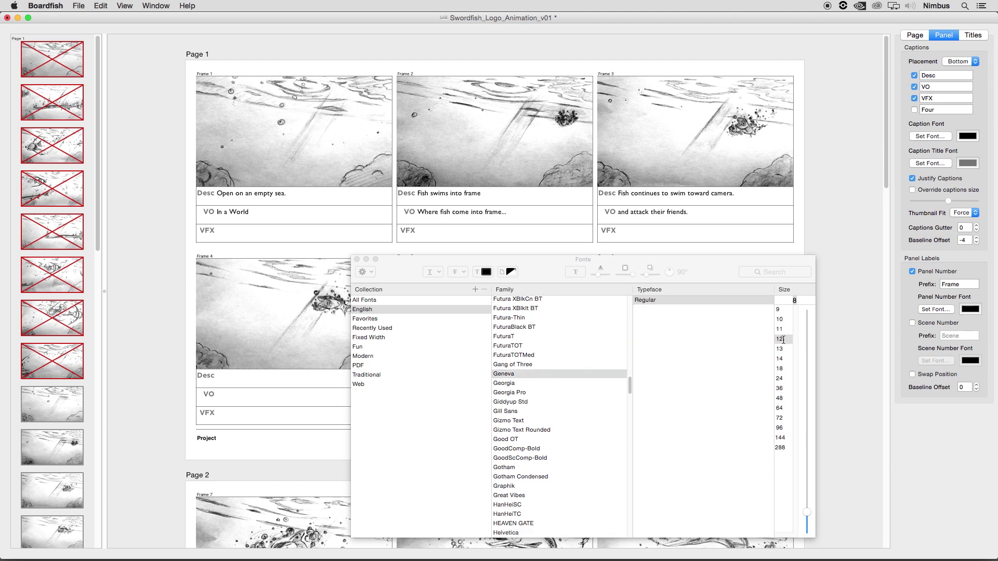
left_click(357, 259)
Colour the Frame labels red and turn on Scene Number labels
left_click(969, 309)
left_click_drag(255, 418, 201, 419)
left_click(272, 337)
left_click(167, 248)
left_click(928, 324)
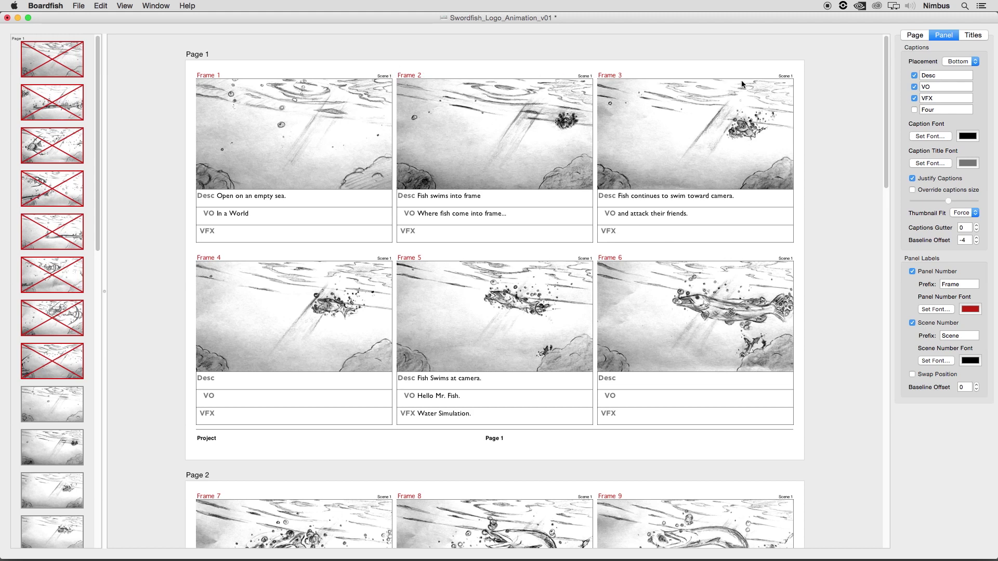
Renumber frames 3–6 as scenes 2, 3, 3 and 4
left_click(791, 77)
type("2")
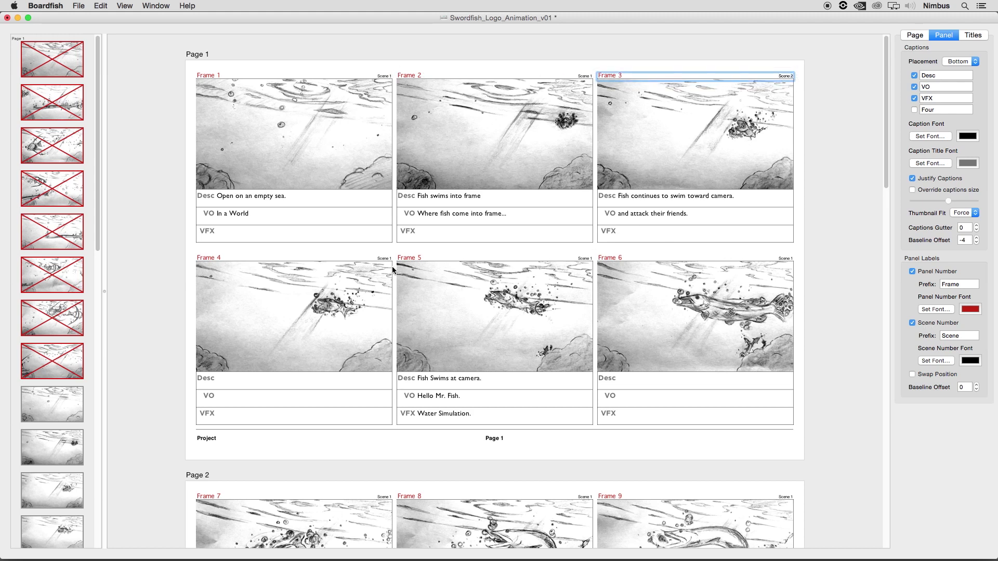
left_click(389, 258)
type("3")
left_click(589, 259)
type("3")
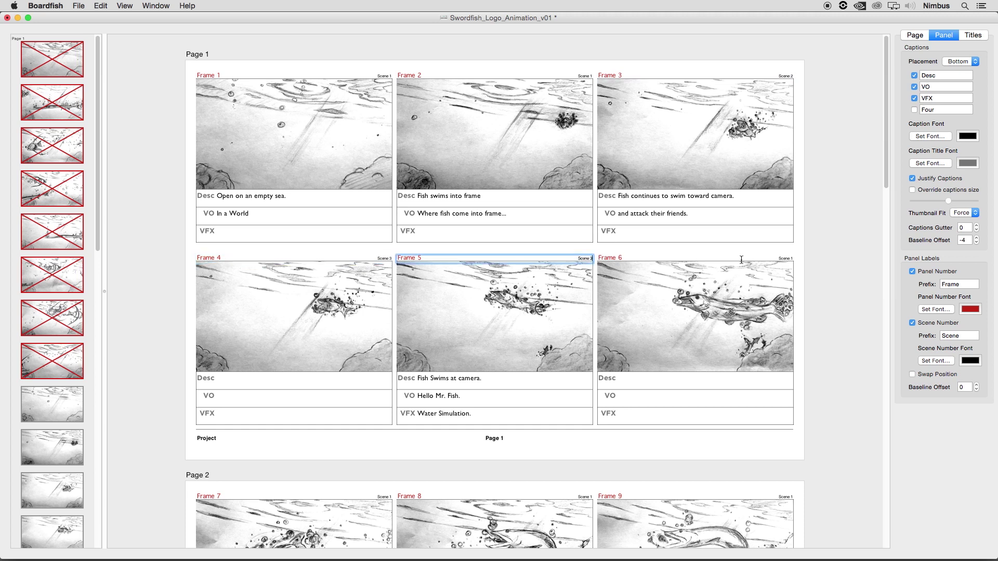
left_click(790, 259)
type("4")
Change the scene number prefix to 'Shot' in Geneva 12
left_click(960, 336)
type("Shot")
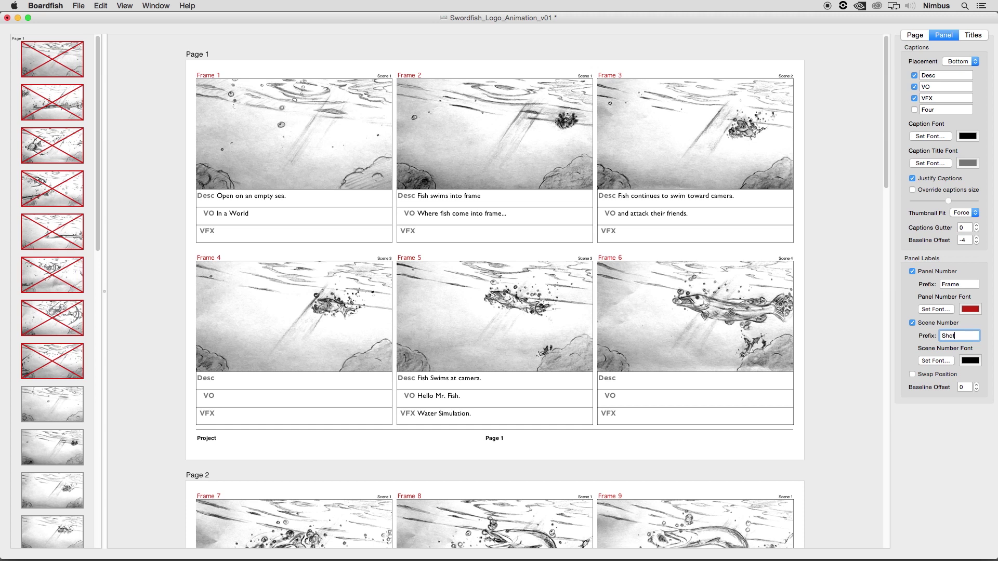
left_click(930, 362)
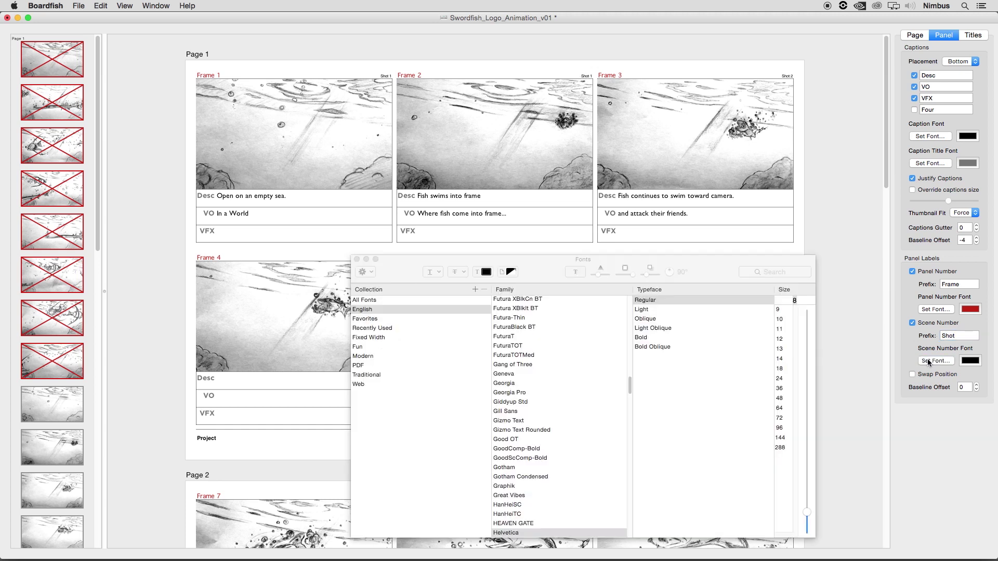
left_click(520, 374)
left_click(779, 339)
left_click(357, 259)
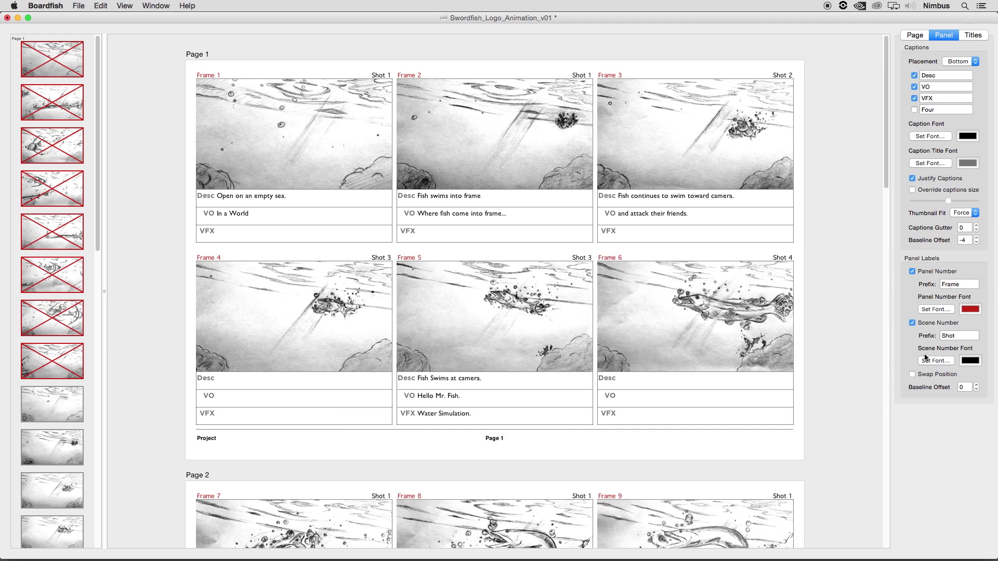
Colour the Shot labels blue
left_click(969, 360)
left_click_drag(242, 419, 205, 414)
left_click(211, 356)
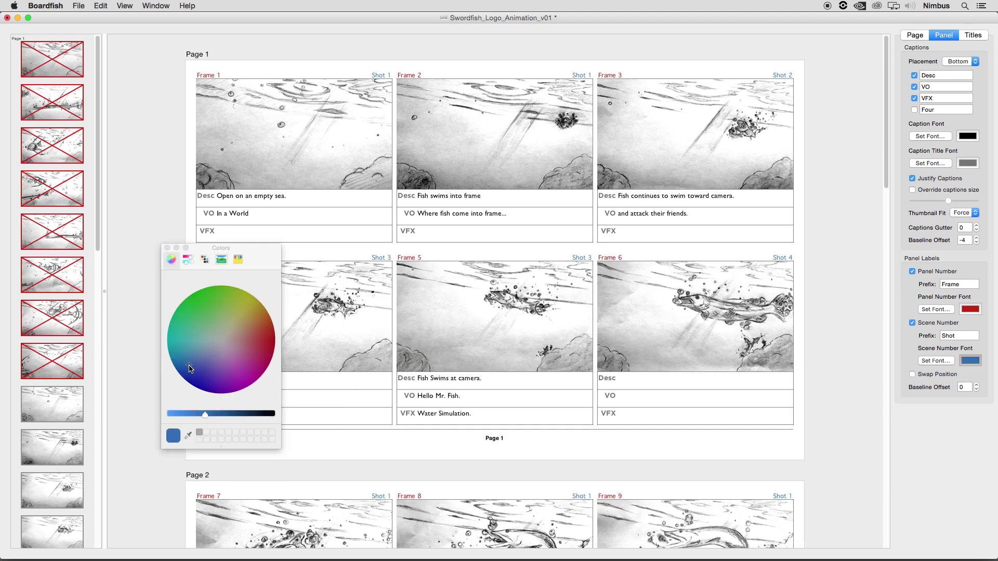
left_click(167, 248)
scroll(312, 301, "down", 5)
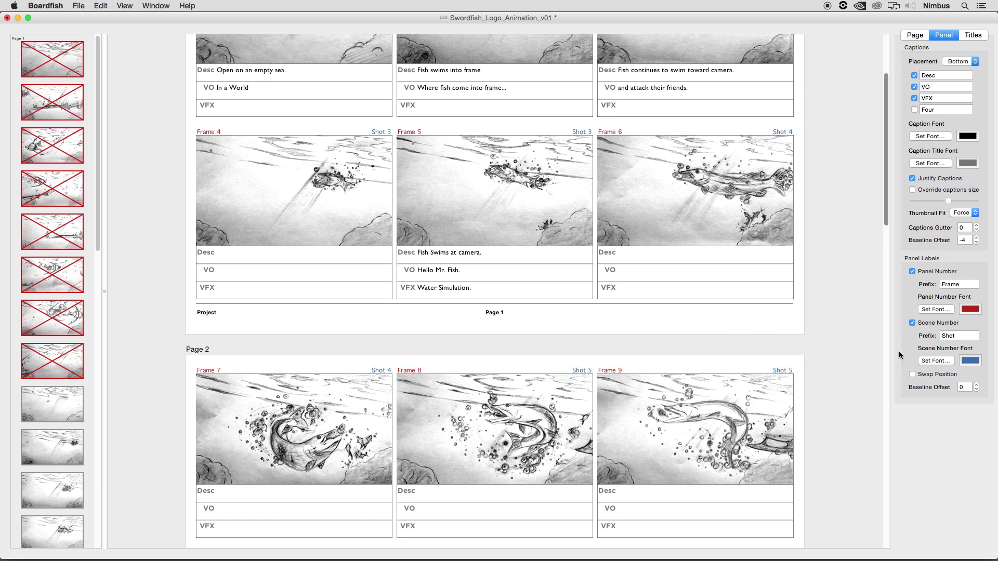
Try Swap Position and revert, then set the panel label baseline offset to -2
left_click(912, 374)
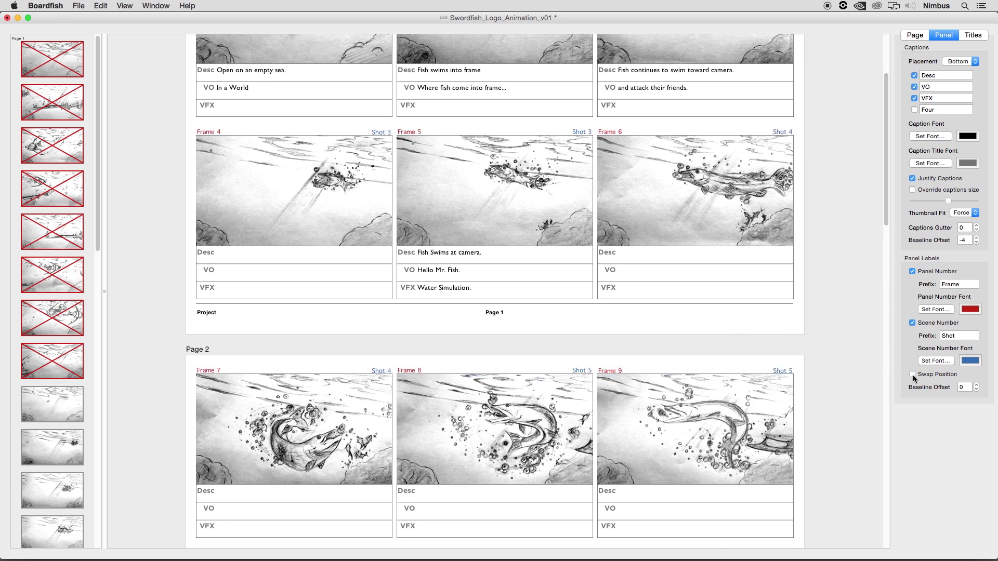
left_click(912, 374)
left_click(976, 390)
left_click(976, 390)
left_click(977, 390)
left_click(977, 390)
left_click(976, 385)
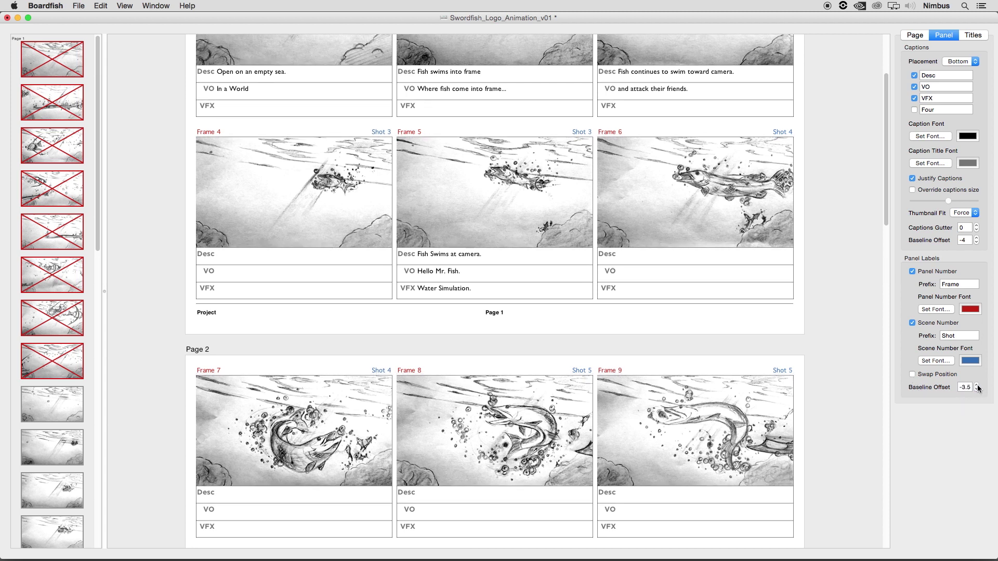
left_click(977, 385)
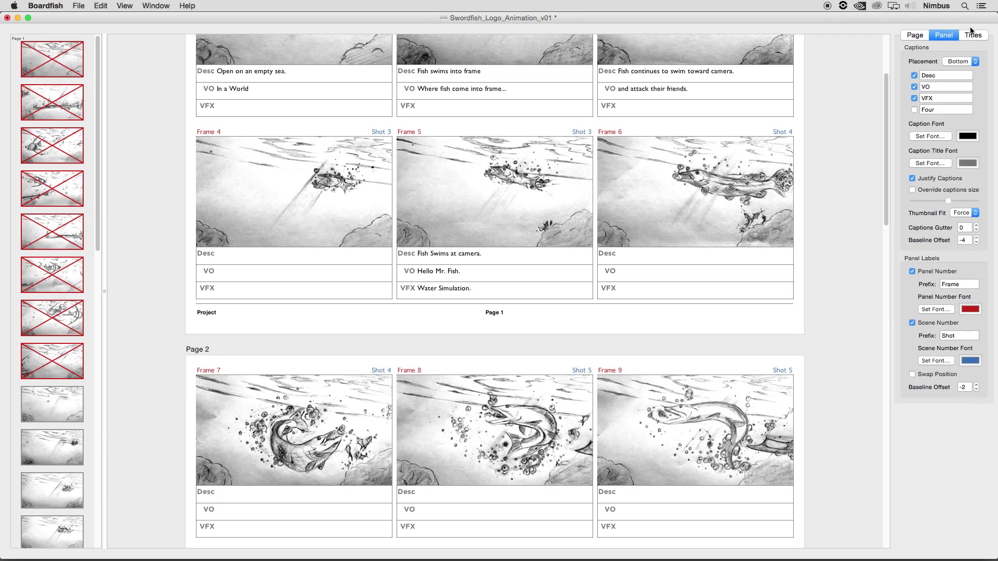
In the Titles settings, toggle the page banner off and on, leaving it enabled
left_click(971, 35)
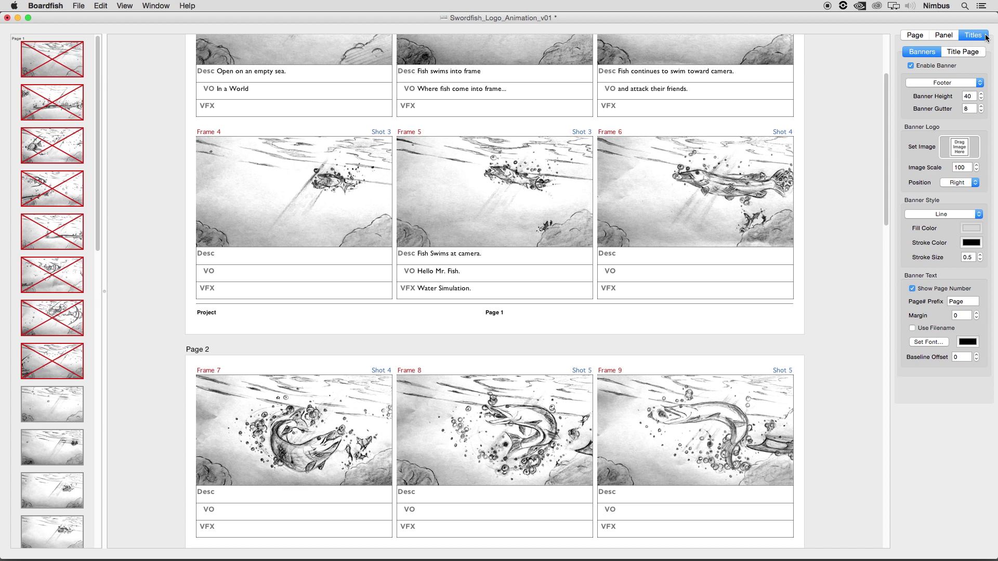
scroll(843, 176, "up", 4)
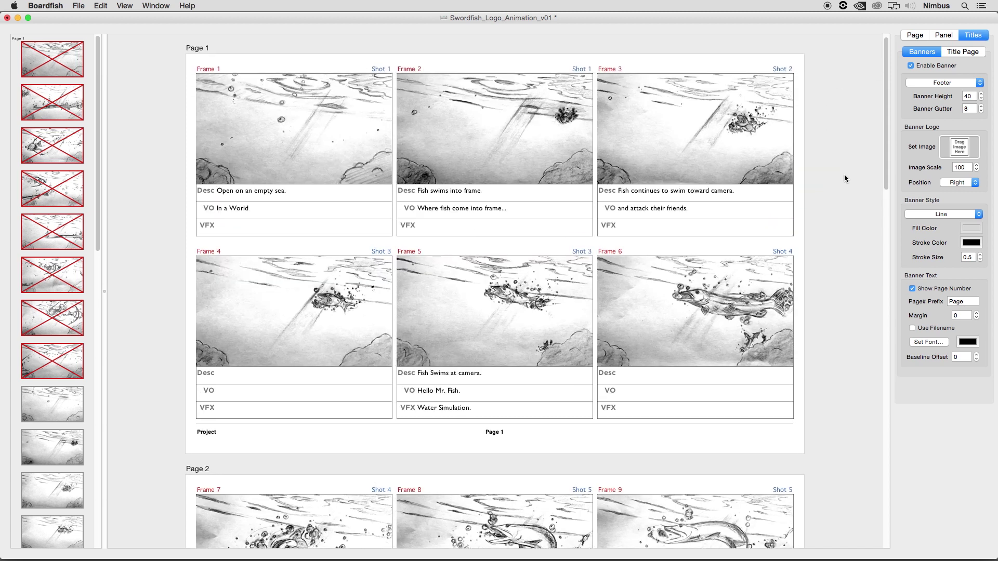
left_click(910, 66)
left_click(910, 66)
left_click(910, 66)
left_click(910, 66)
left_click(910, 66)
left_click(911, 66)
Move the banner to the page top, then back to the bottom
left_click(966, 84)
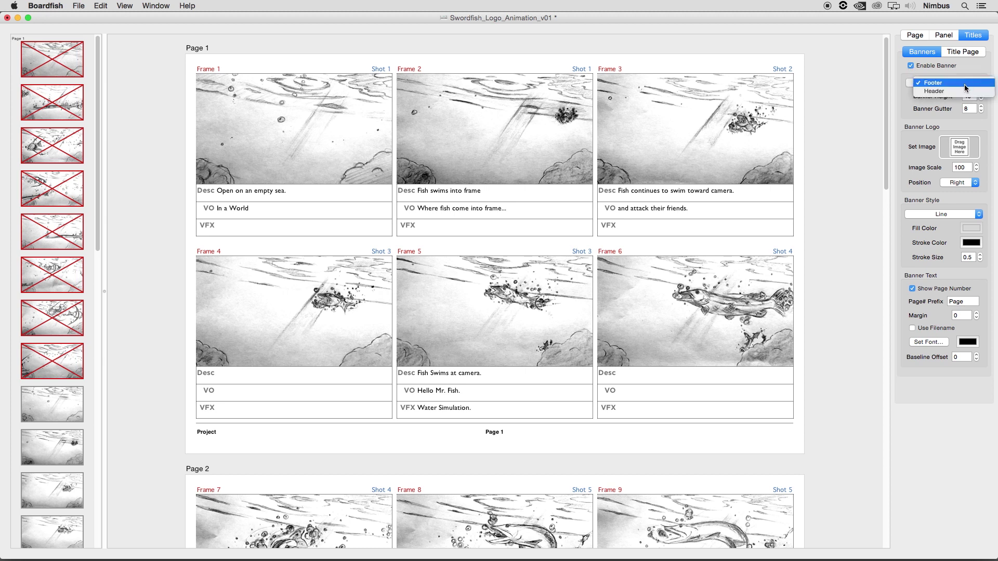
left_click(967, 91)
left_click(966, 83)
left_click(967, 76)
Try banner heights 80, 20 and 30, settling on 40
double_click(973, 96)
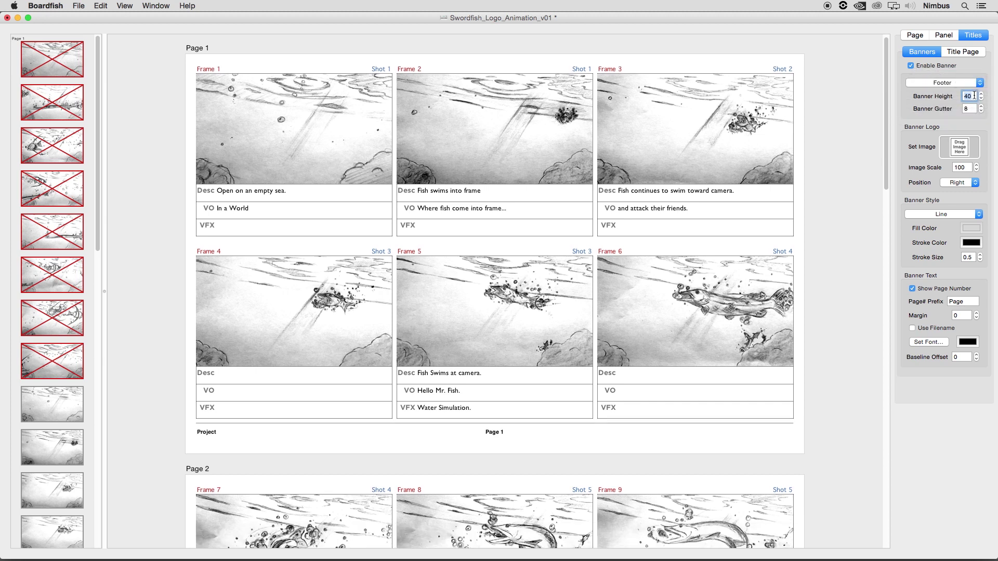
type("80")
key("Return")
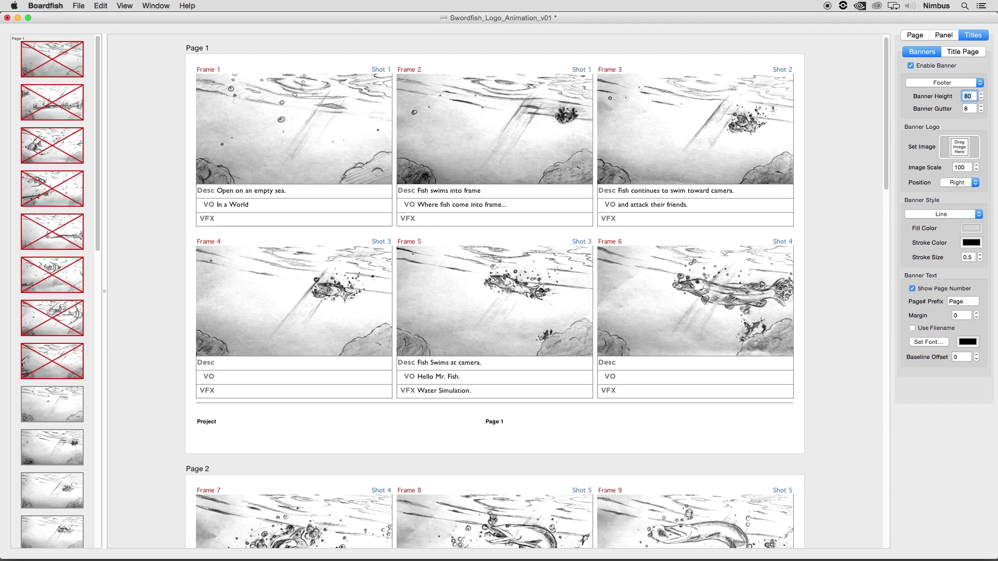
type("20")
key("Return")
type("30")
key("Return")
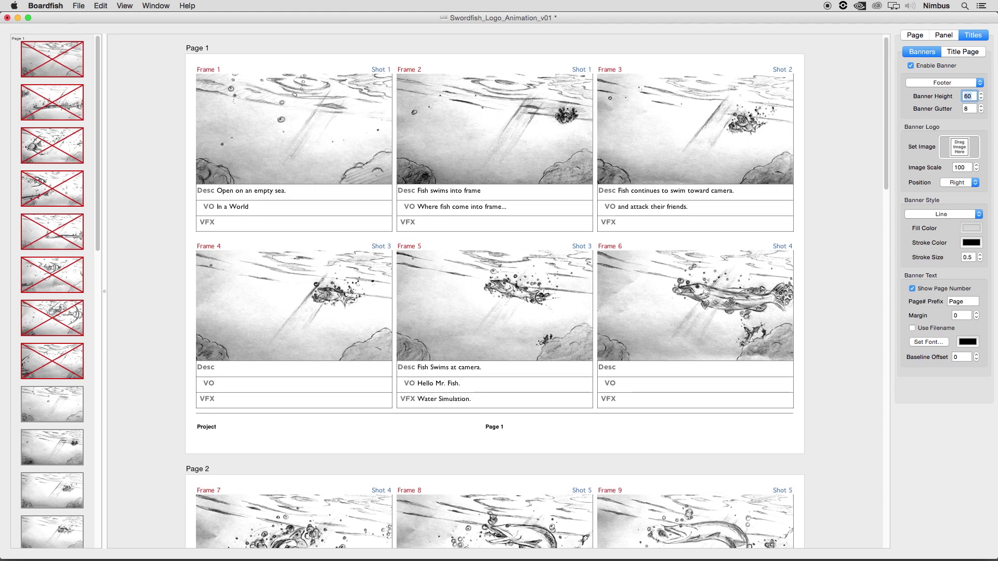
type("40")
key("Return")
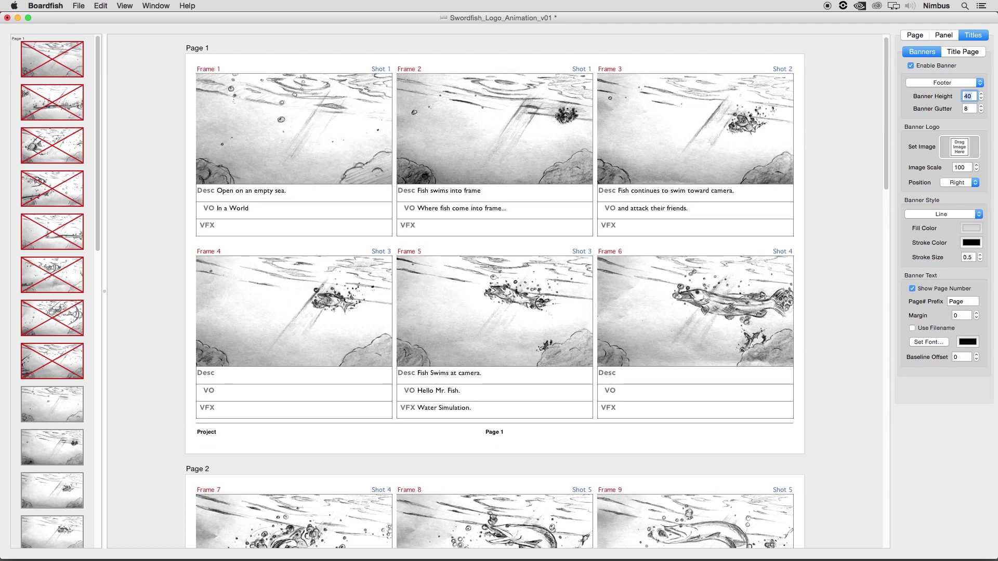
Set the banner gutter to 10 after trying 60, and select the logo image file
left_click(974, 107)
type("60")
key("Return")
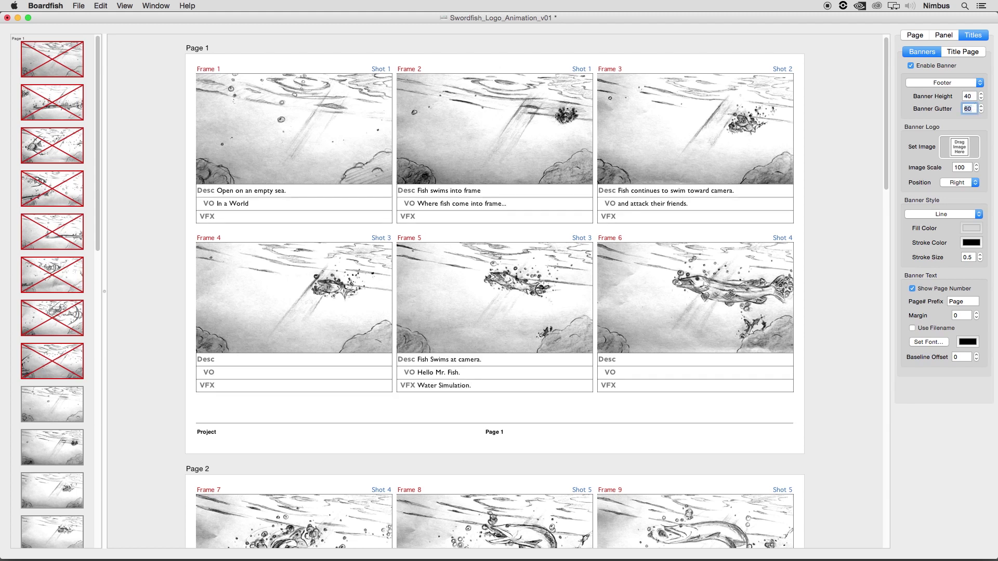
type("1")
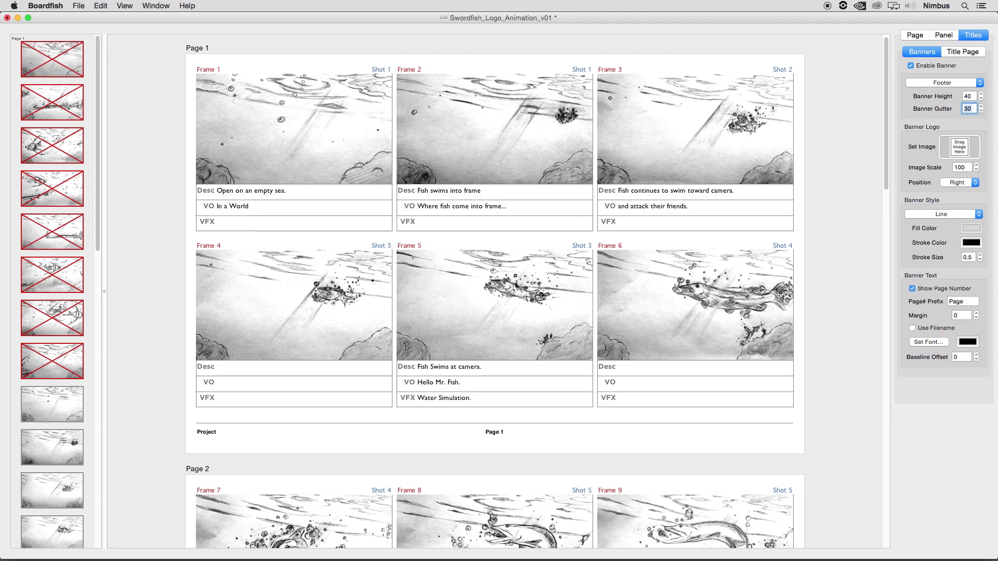
type("0")
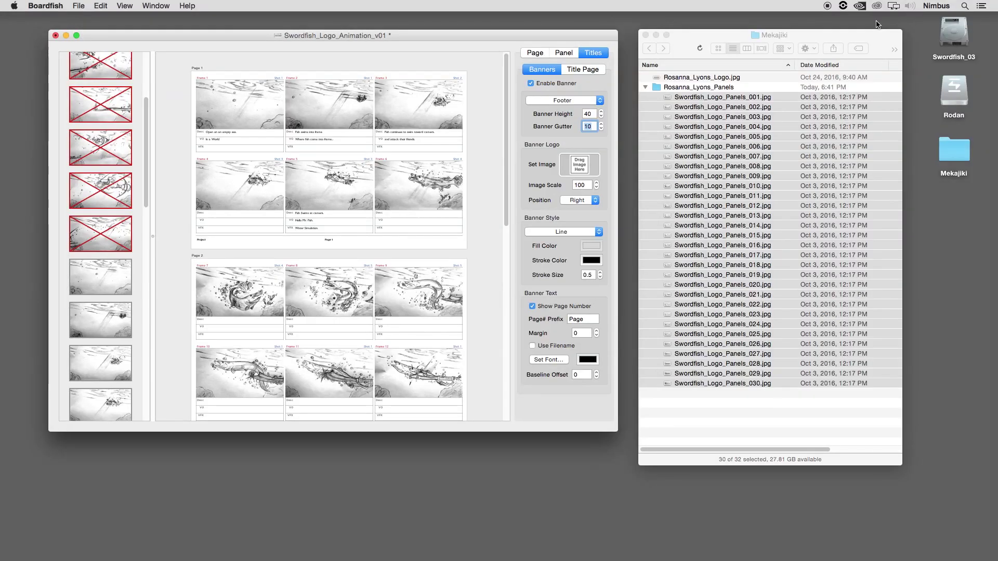
left_click(738, 76)
Add the logo image to the page banner
left_click_drag(730, 77, 580, 164)
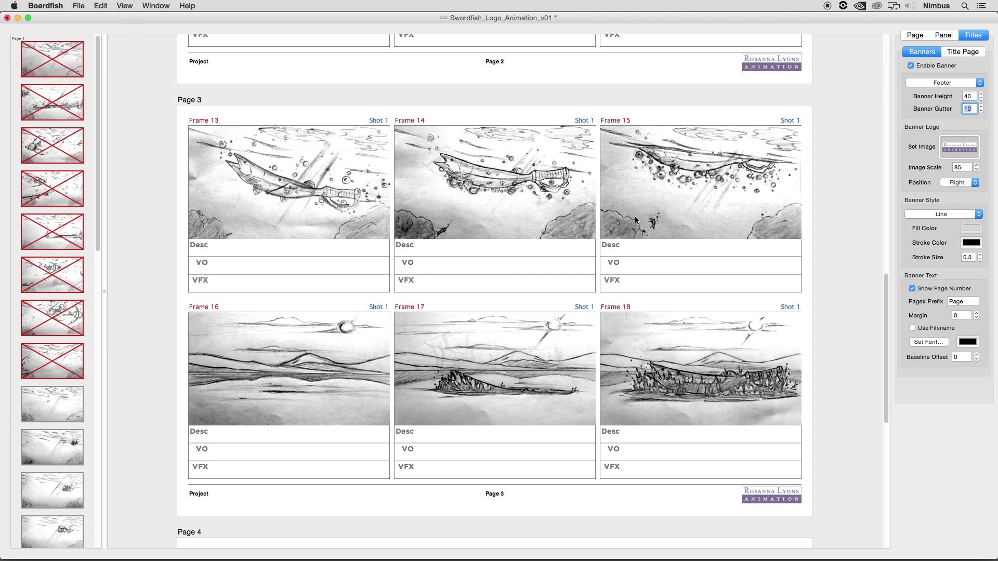
scroll(708, 223, "up", 1)
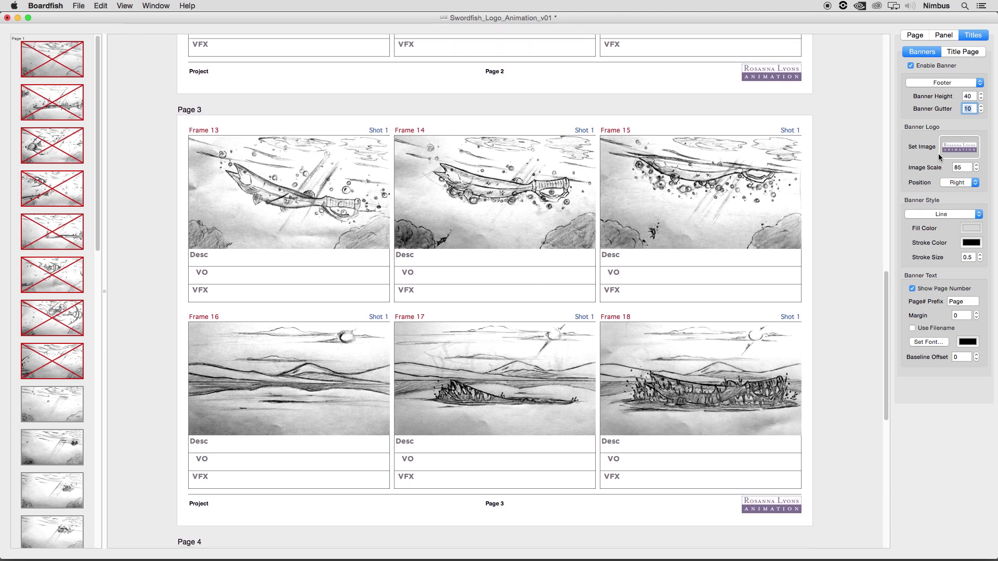
right_click(952, 150)
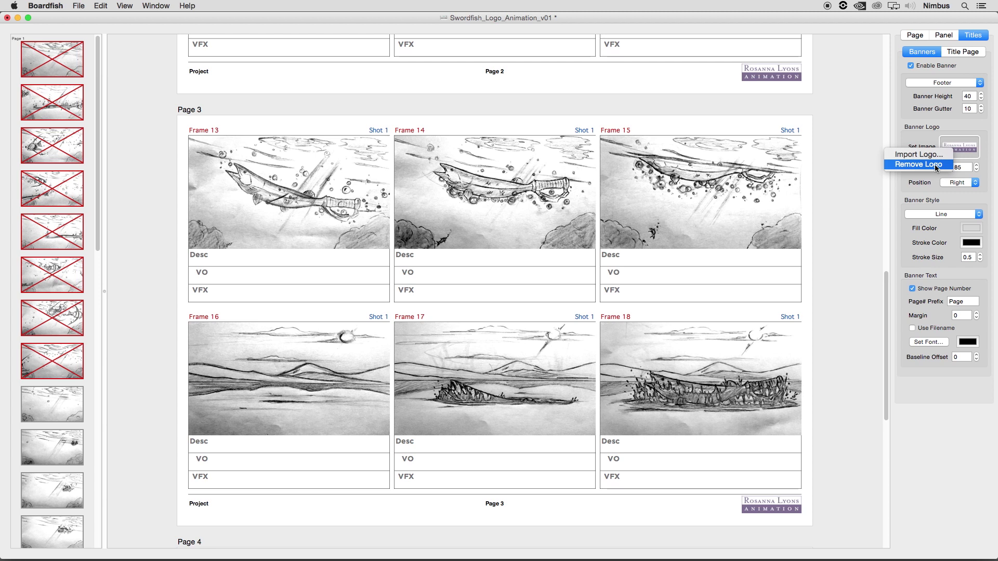
left_click(924, 136)
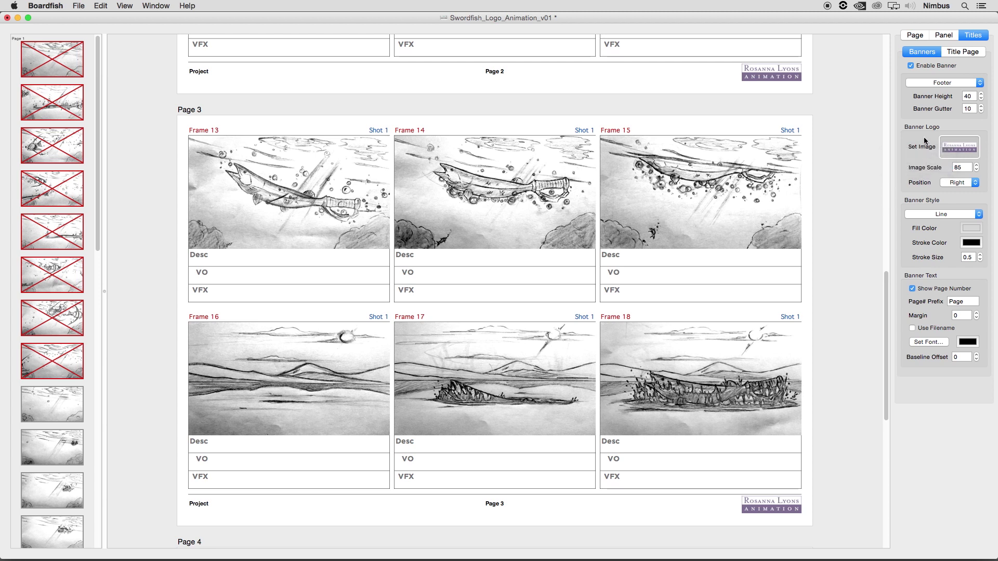
Set the banner logo scale to 85 after trying 75 and 95
left_click(977, 169)
left_click(977, 169)
left_click(977, 165)
left_click(977, 165)
left_click(977, 166)
left_click(976, 165)
left_click(978, 169)
left_click(977, 169)
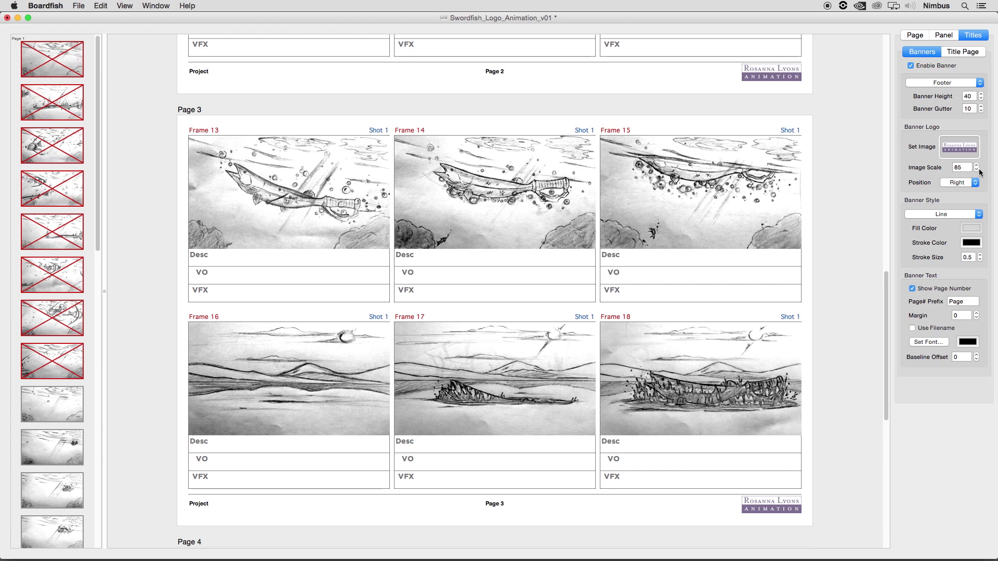
Move the footer logo to the left side, then back to the right
left_click(976, 185)
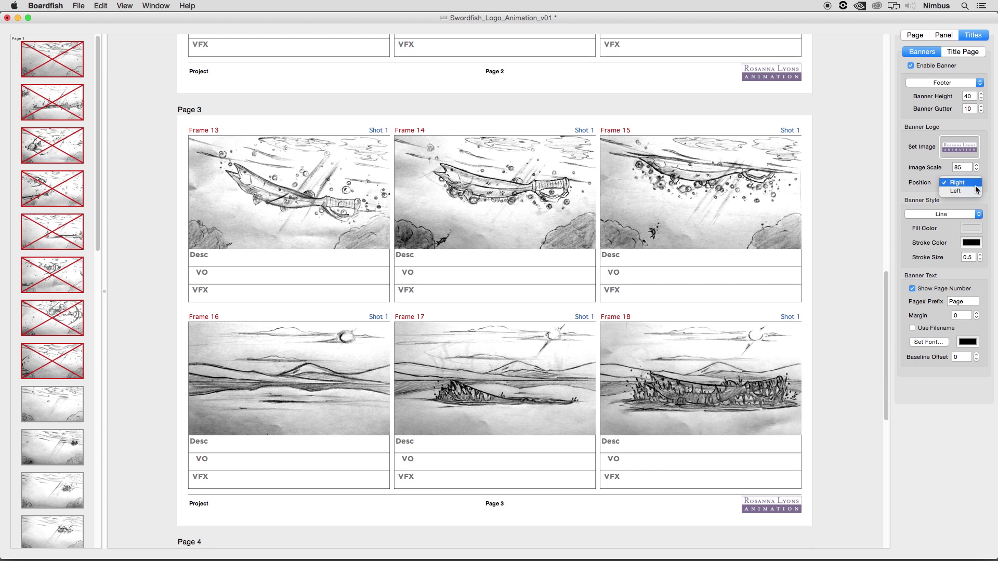
left_click(975, 194)
left_click(976, 184)
left_click(977, 179)
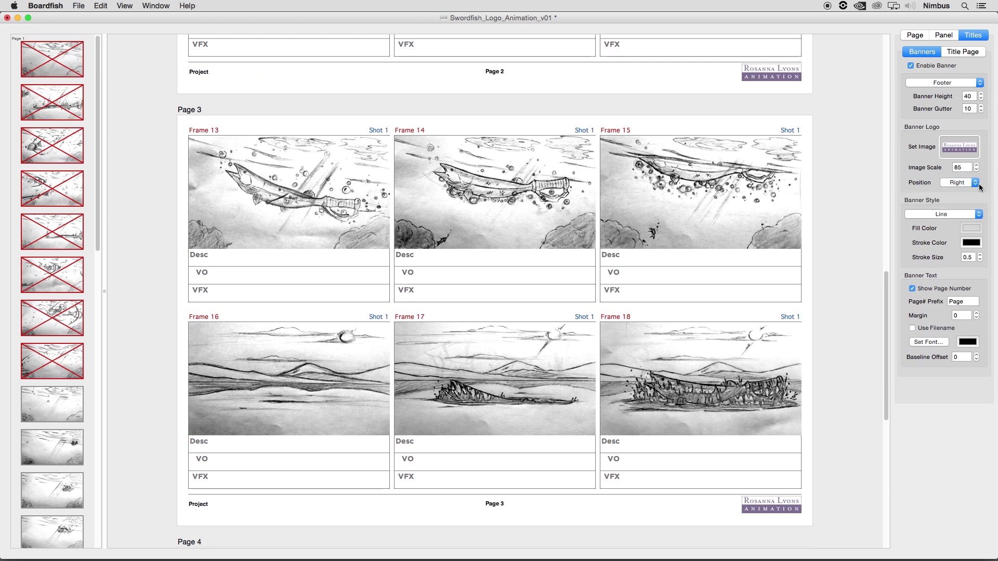
Give the page footers a Box style with a purple outline colour
left_click(972, 206)
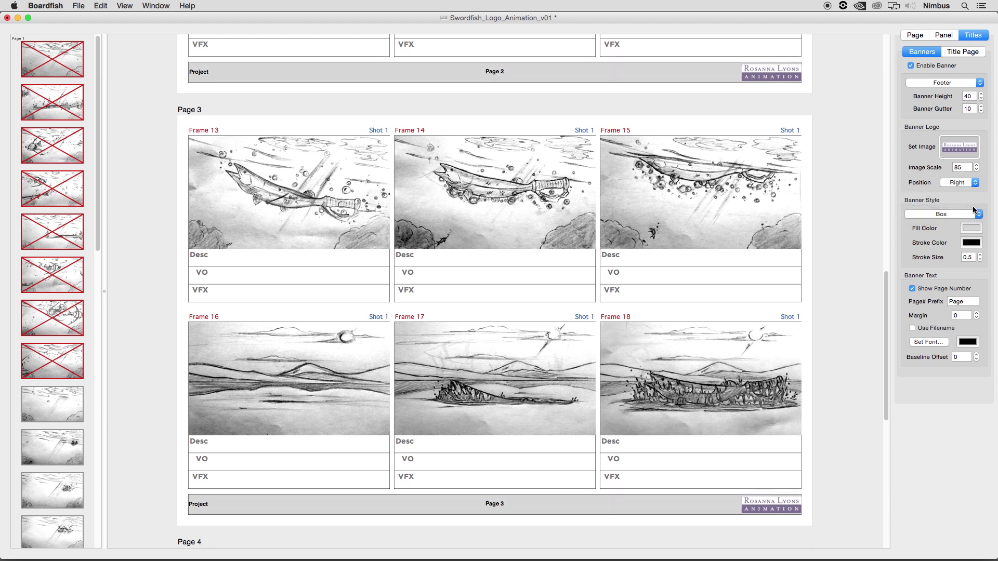
left_click(971, 228)
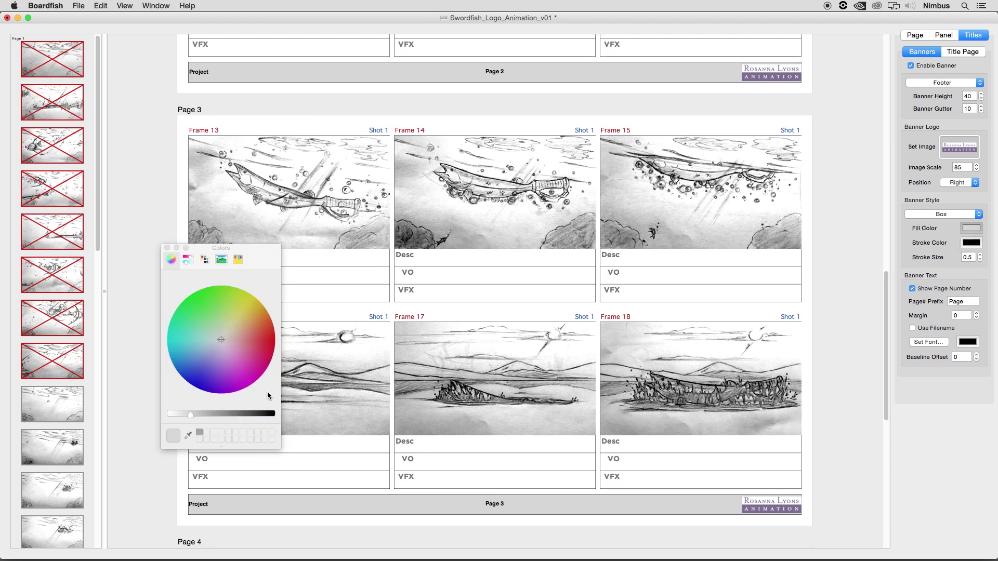
left_click(167, 248)
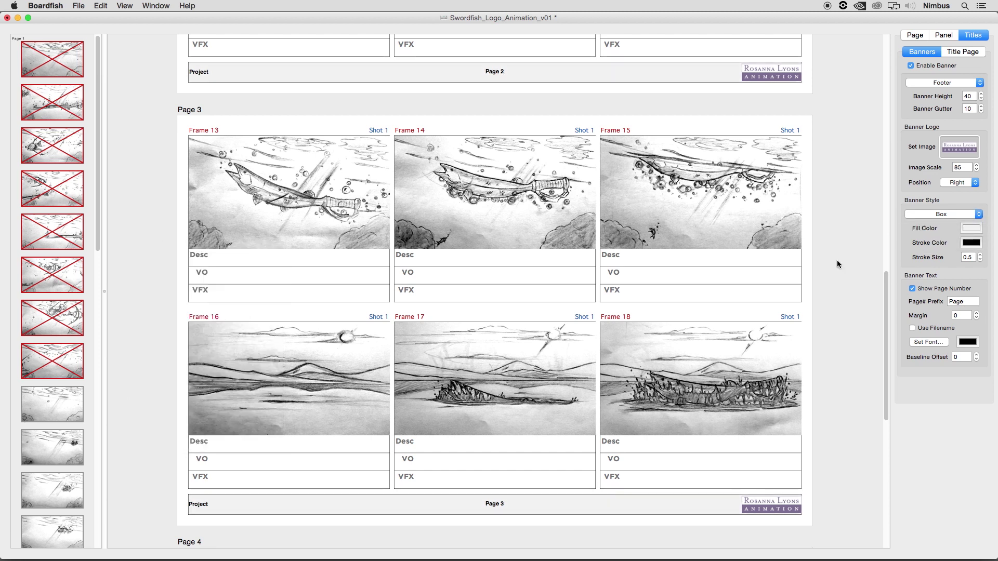
left_click(970, 243)
left_click_drag(239, 413, 205, 413)
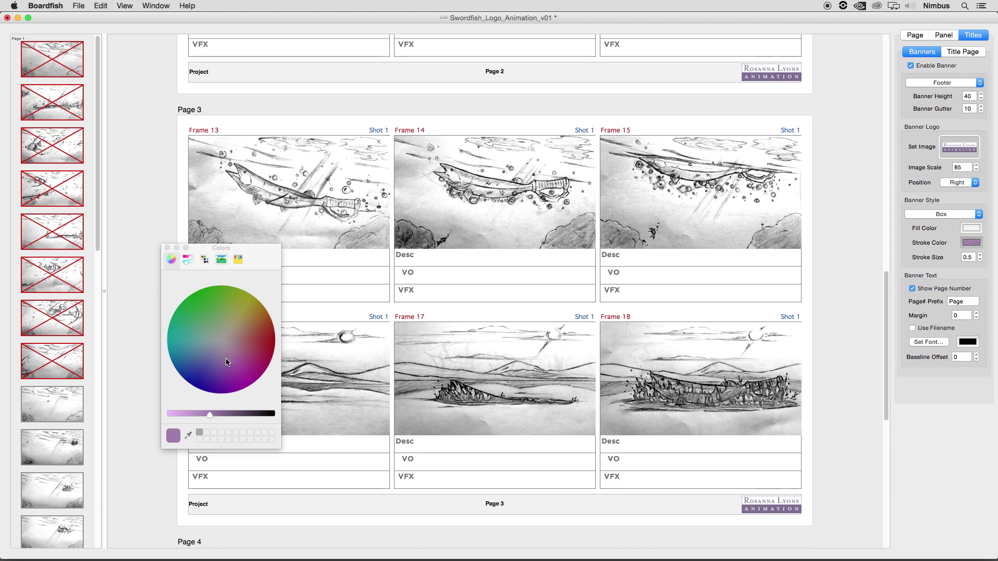
left_click(167, 248)
Raise the footer outline stroke size to 1.5
left_click(981, 256)
left_click(981, 255)
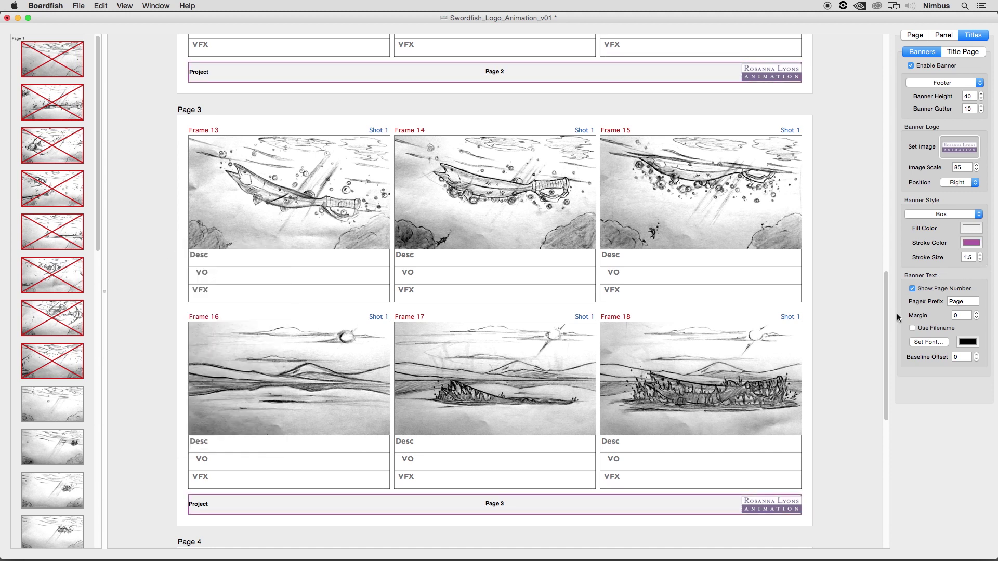
left_click(201, 506)
Change the footer title text to 'Swordfish Logo Animation'
key("BackSpace")
type("Swordfish Logo")
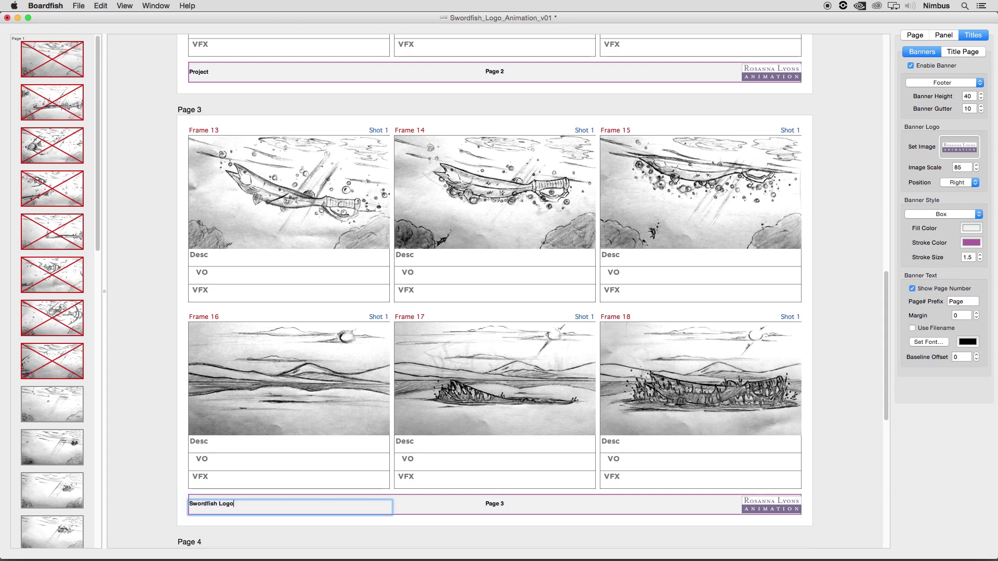
type(" Animation")
left_click(166, 483)
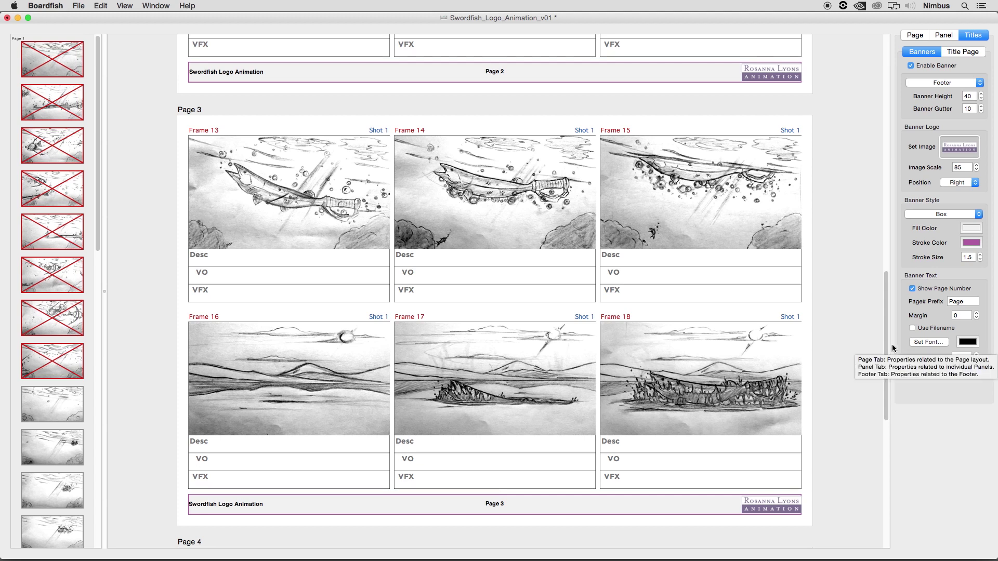
Show page numbers in the footers with the prefix PAGE
left_click(911, 289)
left_click(911, 289)
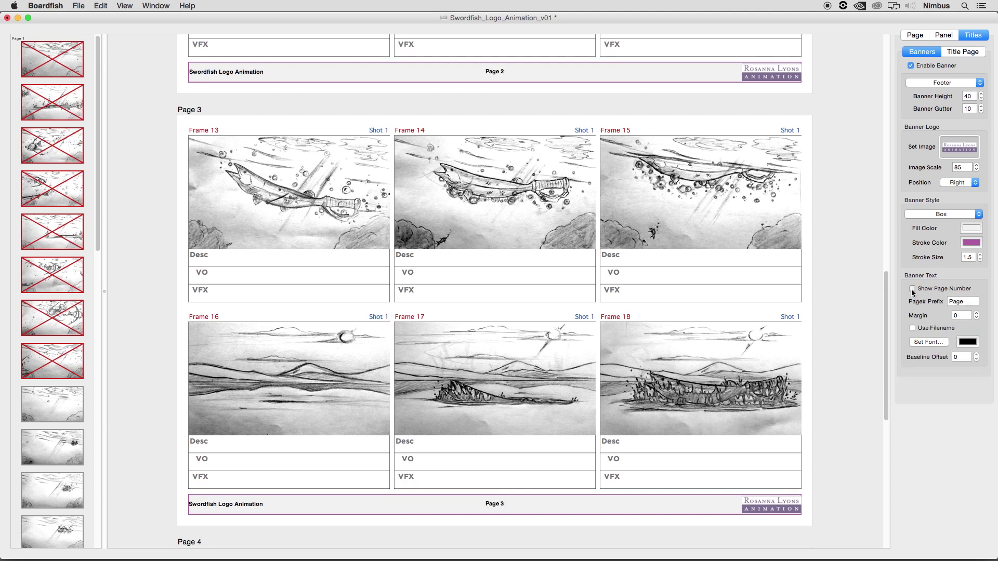
left_click(912, 289)
left_click(911, 289)
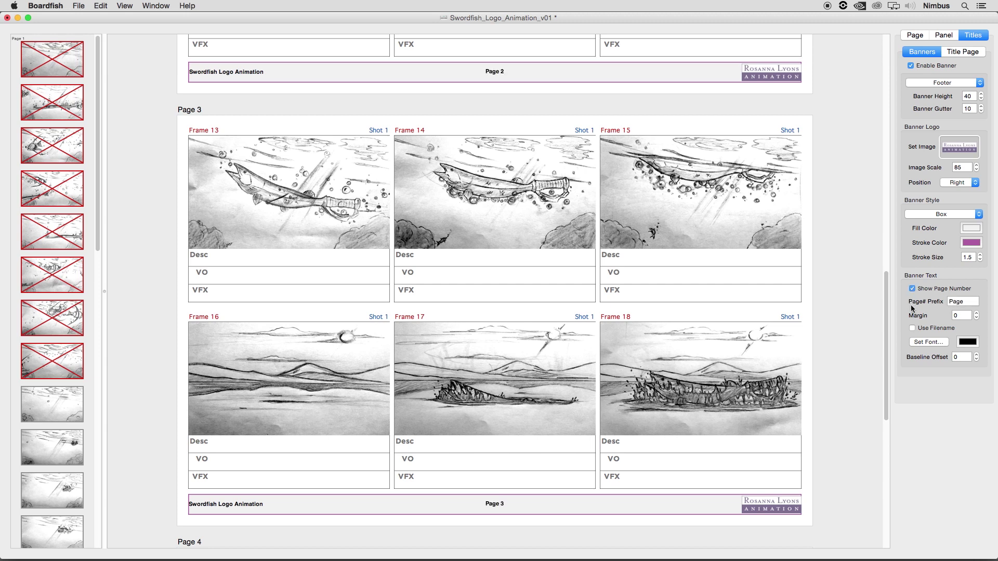
left_click(965, 302)
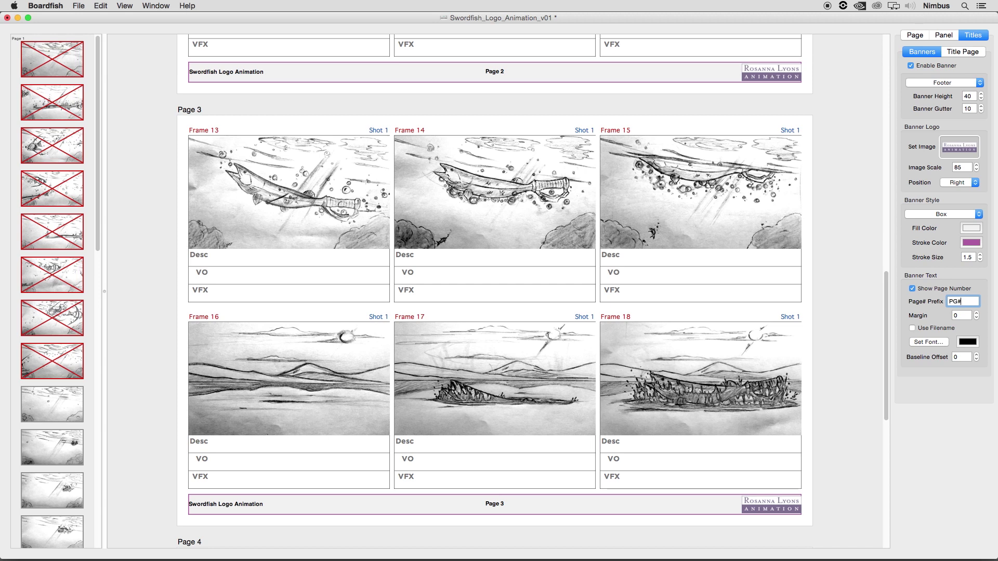
key("Return")
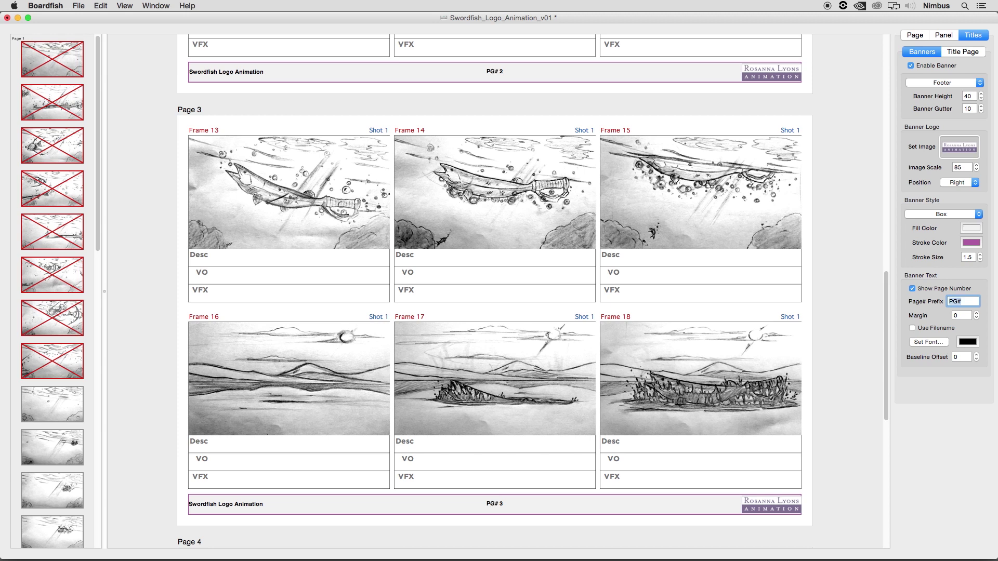
type("PAGE")
key("Return")
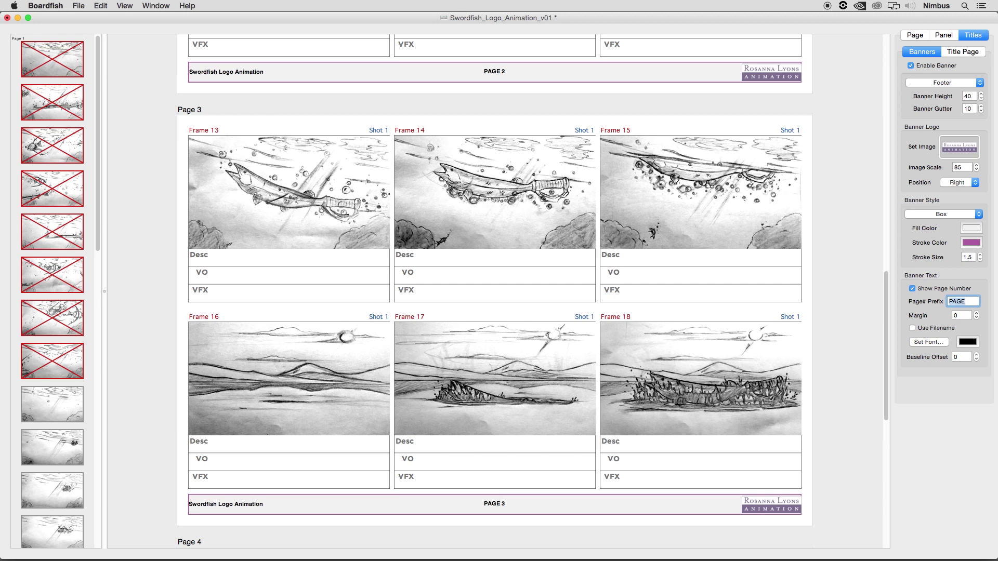
Set the footer text margin to 4 and use the file name as the footer title
left_click(977, 314)
left_click_drag(977, 314, 978, 313)
left_click(977, 319)
left_click(978, 318)
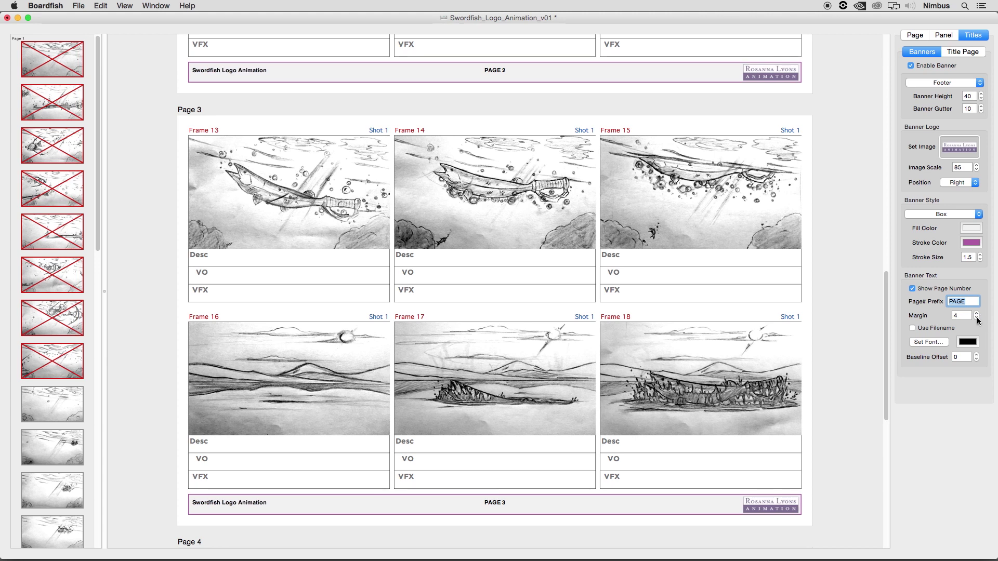
left_click(912, 328)
left_click(912, 328)
left_click(912, 329)
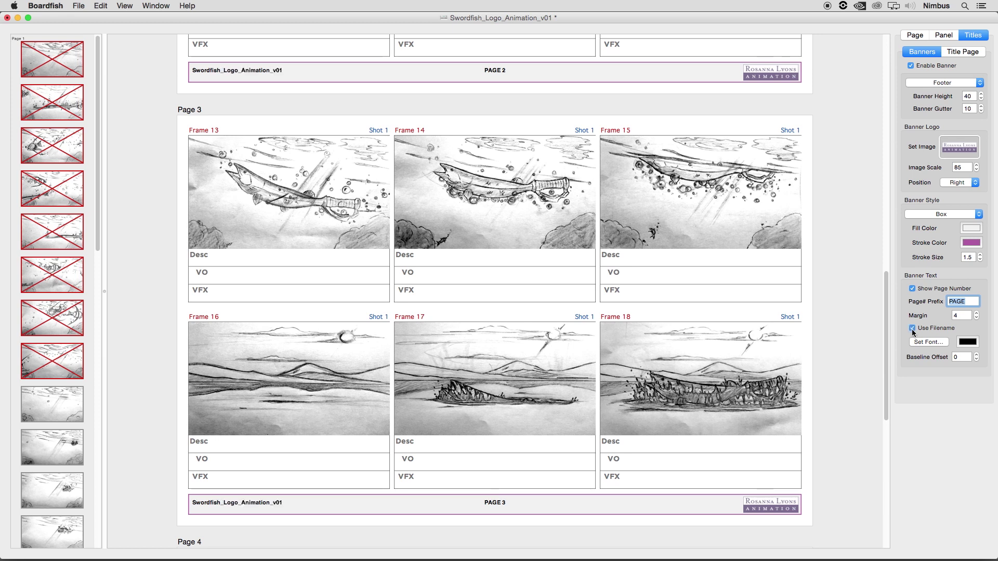
Save the storyboard as Swordfish_Logo_Animation_v02
key("super+s")
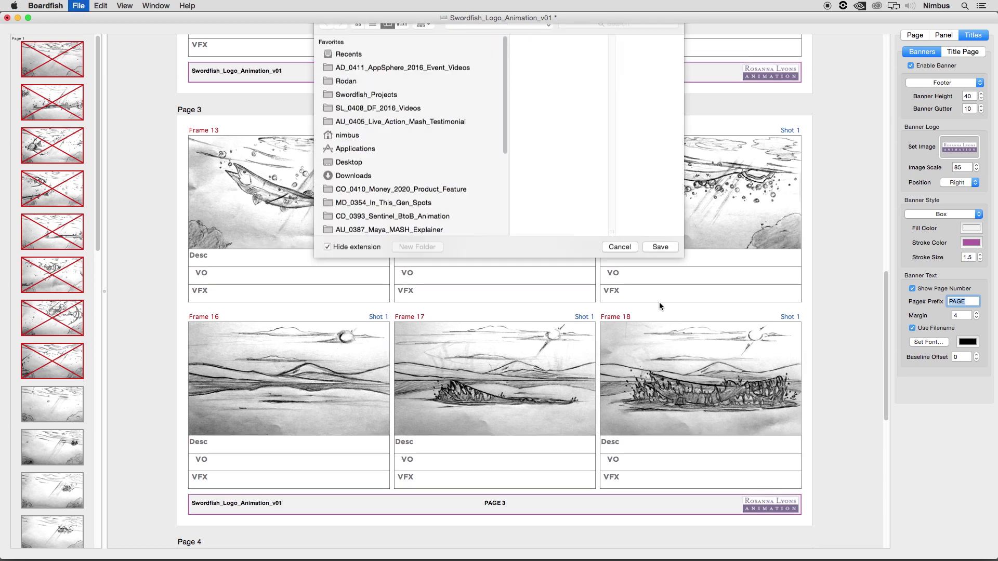
left_click(521, 57)
key("shift+Tab")
left_click(545, 41)
key("BackSpace")
type("2")
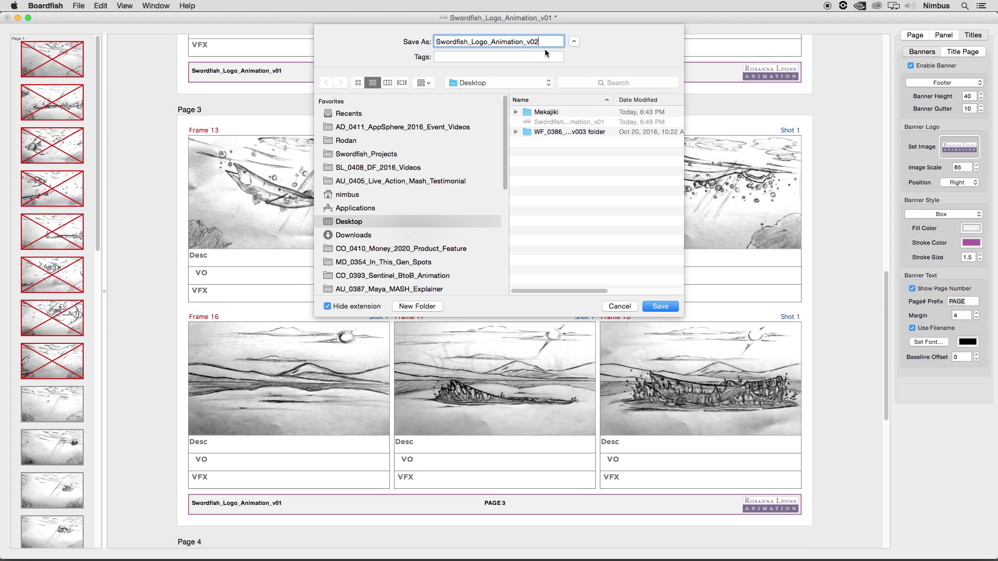
left_click(668, 305)
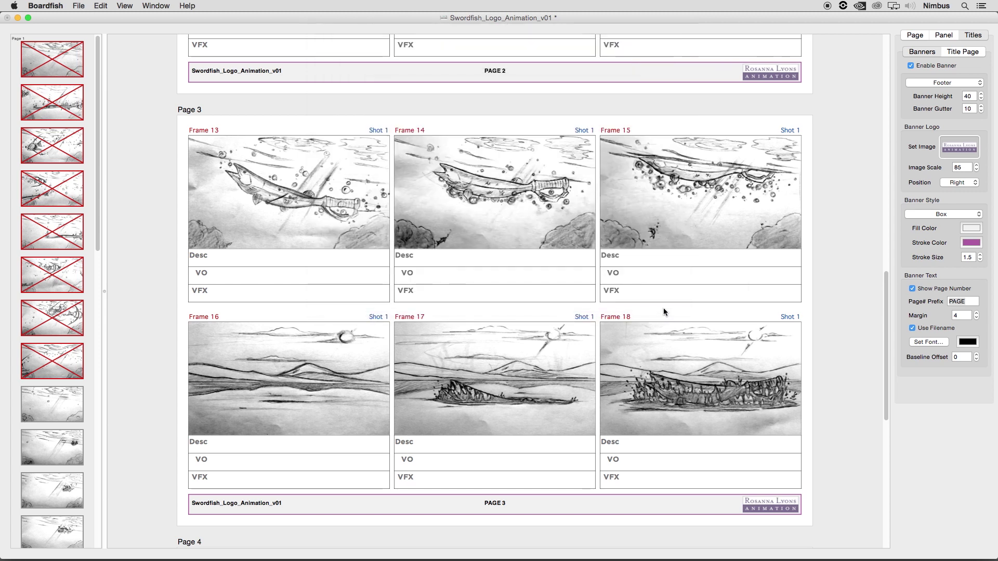
Set the footer text font to FuturaT at size 18
left_click(928, 342)
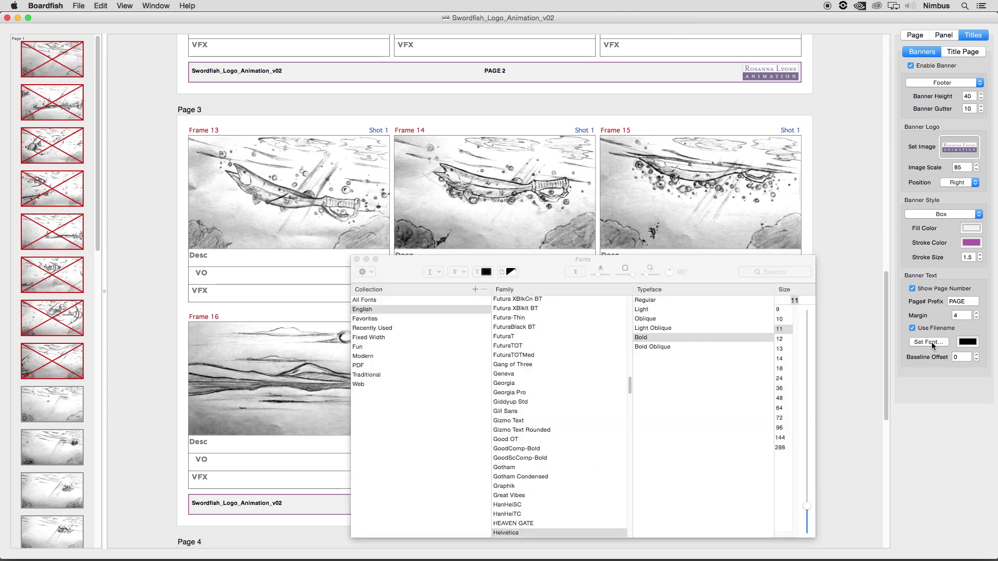
left_click(781, 359)
left_click(782, 368)
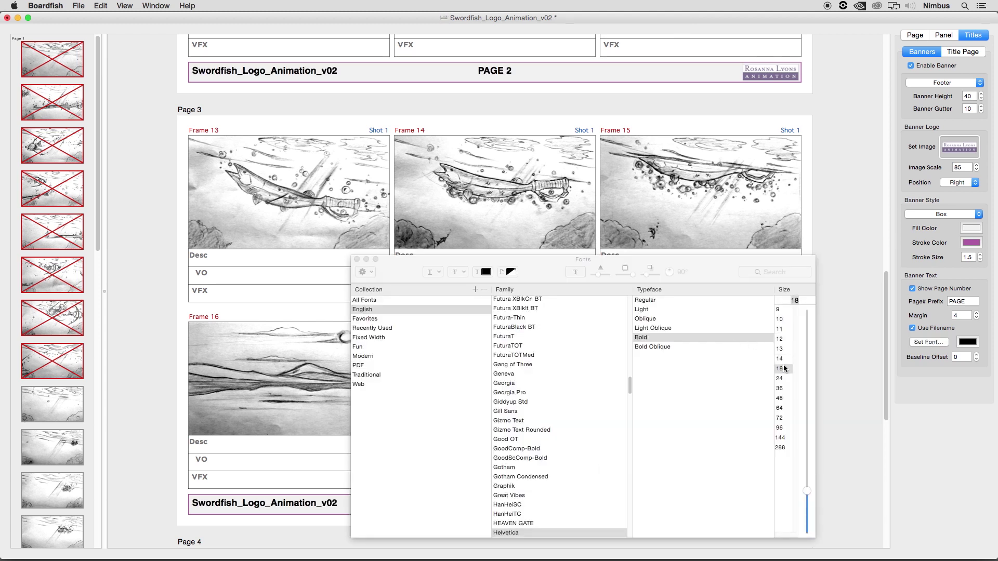
left_click(524, 412)
left_click(533, 382)
left_click(526, 337)
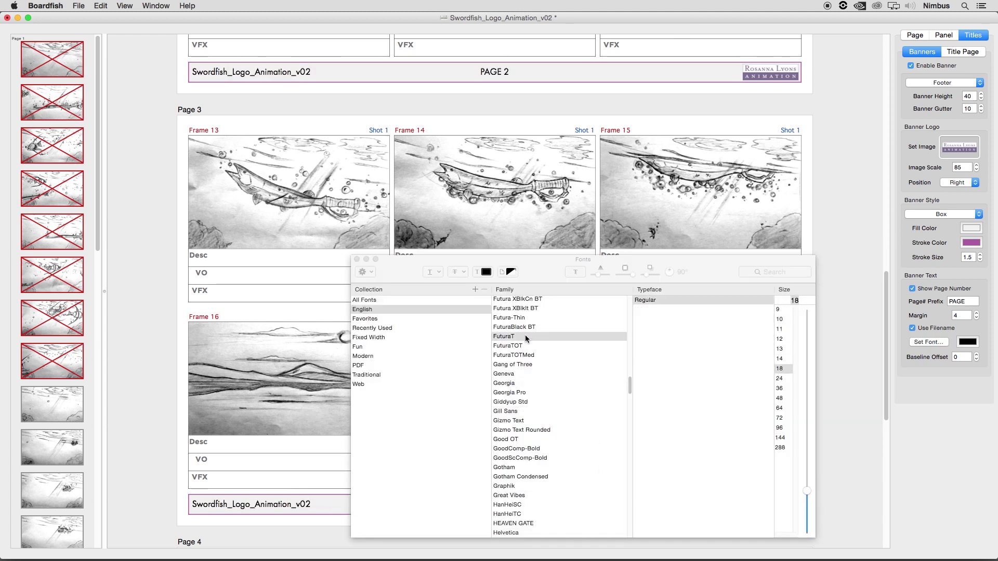
left_click(357, 259)
Set the footer text baseline offset to -0.5, with the title page settings showing
left_click(976, 356)
left_click(976, 355)
left_click(976, 356)
left_click(976, 360)
left_click(977, 359)
left_click(976, 360)
left_click(977, 359)
left_click(977, 359)
left_click(962, 52)
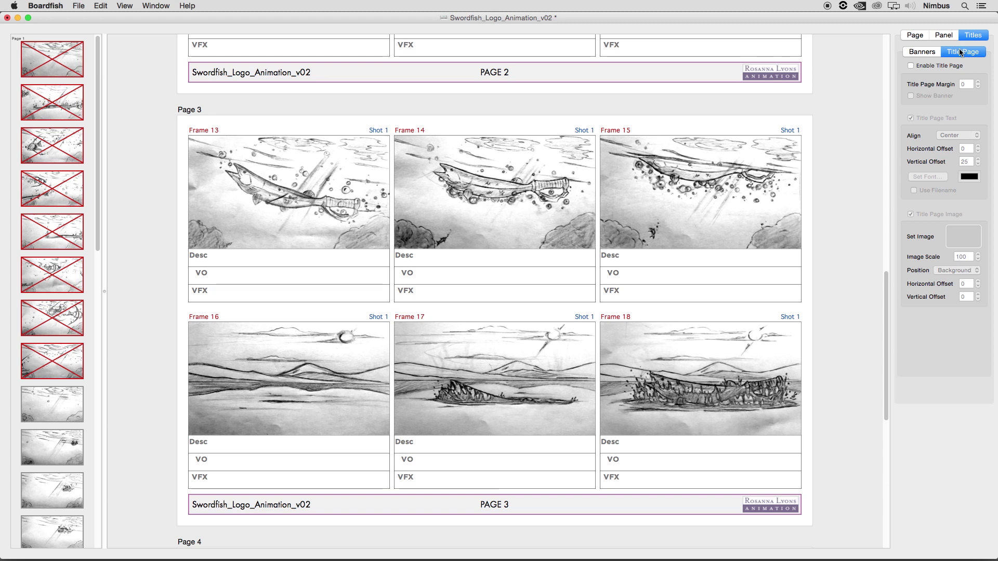
Enable a title page and set its title to 'Swordfish Logo Animation'
left_click(910, 65)
left_click_drag(887, 332, 875, 38)
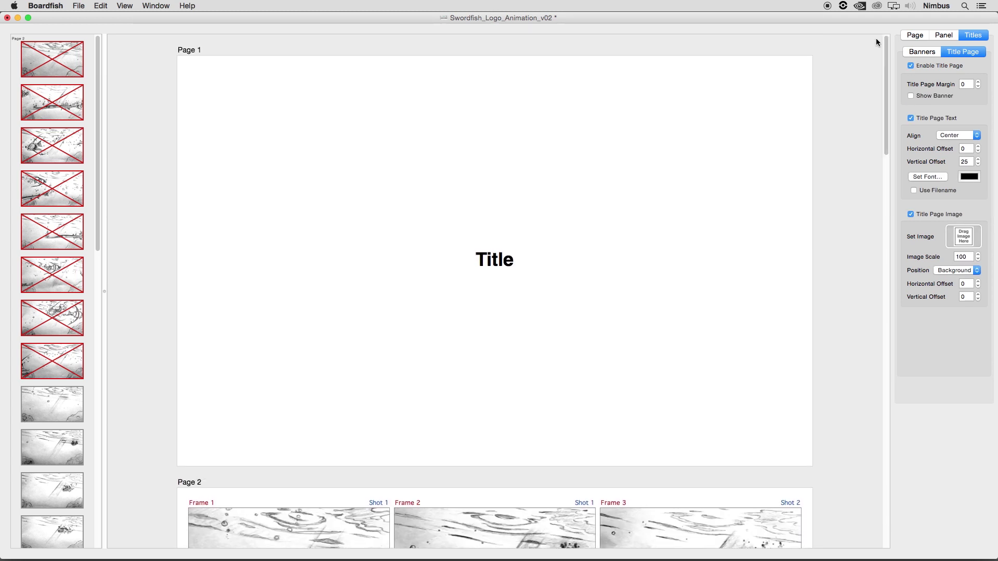
double_click(509, 256)
type("Swordfisj")
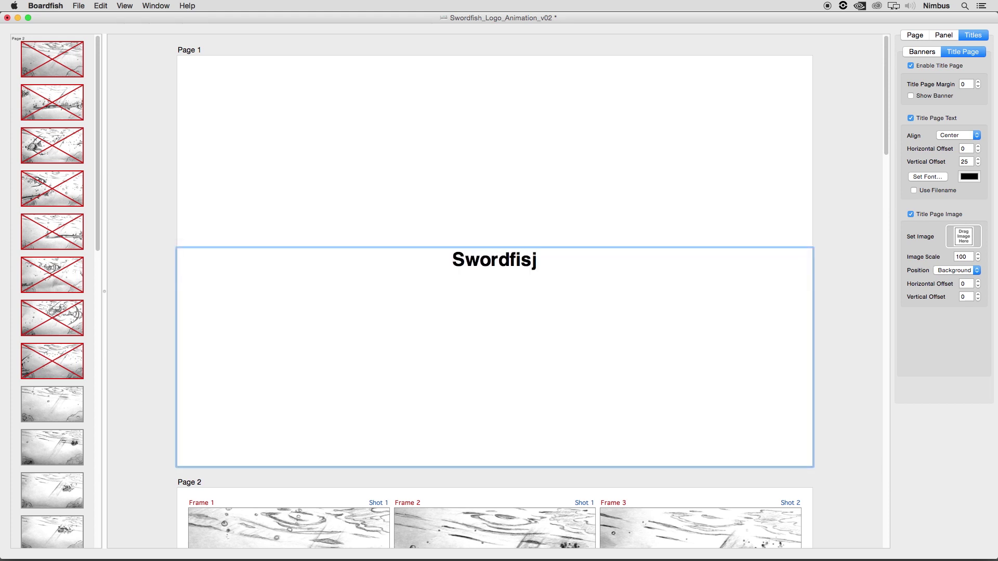
key("BackSpace")
type("h Logo Animation")
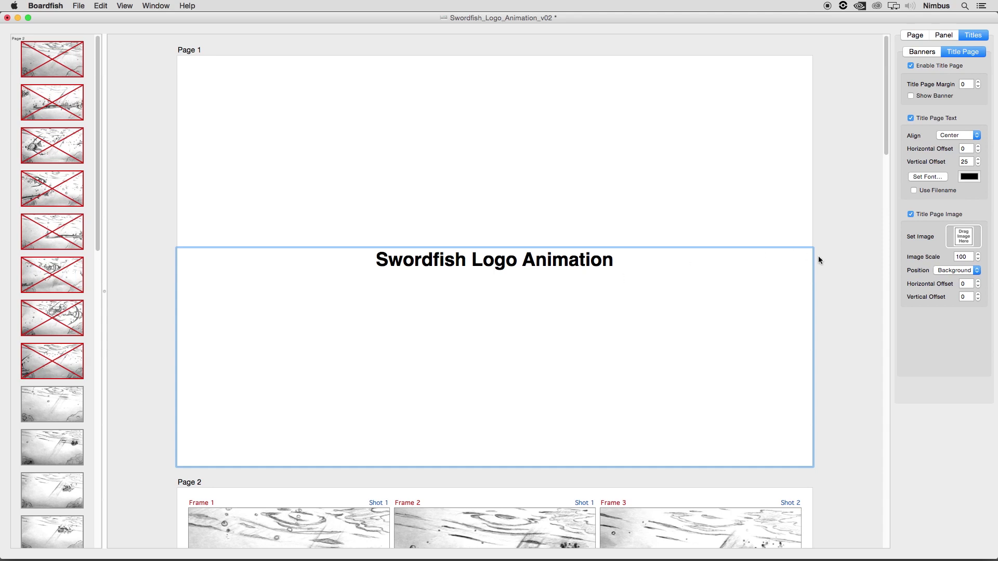
Set the title page margin to 22
left_click(965, 84)
type("22")
left_click(601, 259)
left_click(977, 81)
left_click(977, 81)
left_click(978, 82)
left_click(978, 81)
left_click(977, 81)
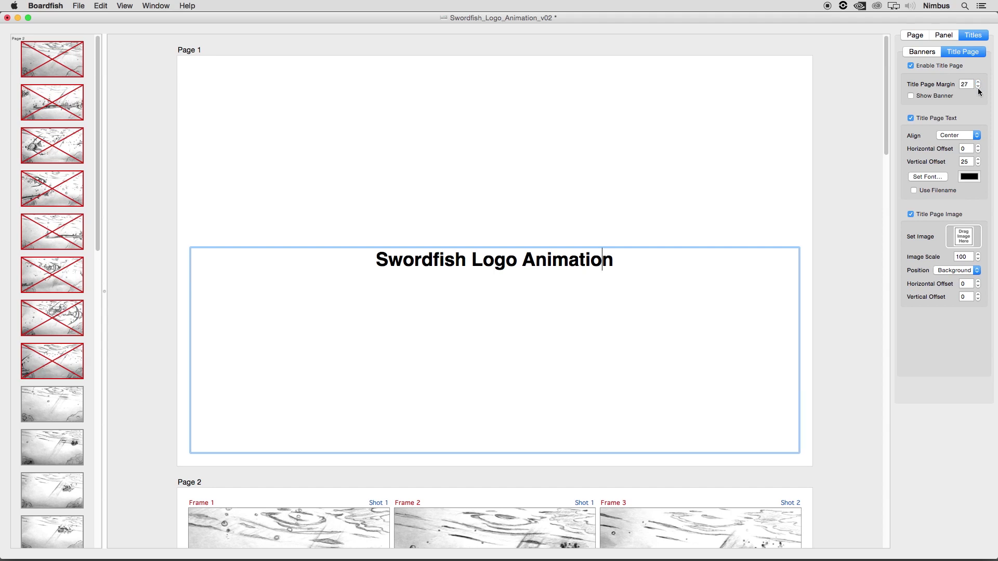
left_click(965, 84)
type("22")
left_click(523, 290)
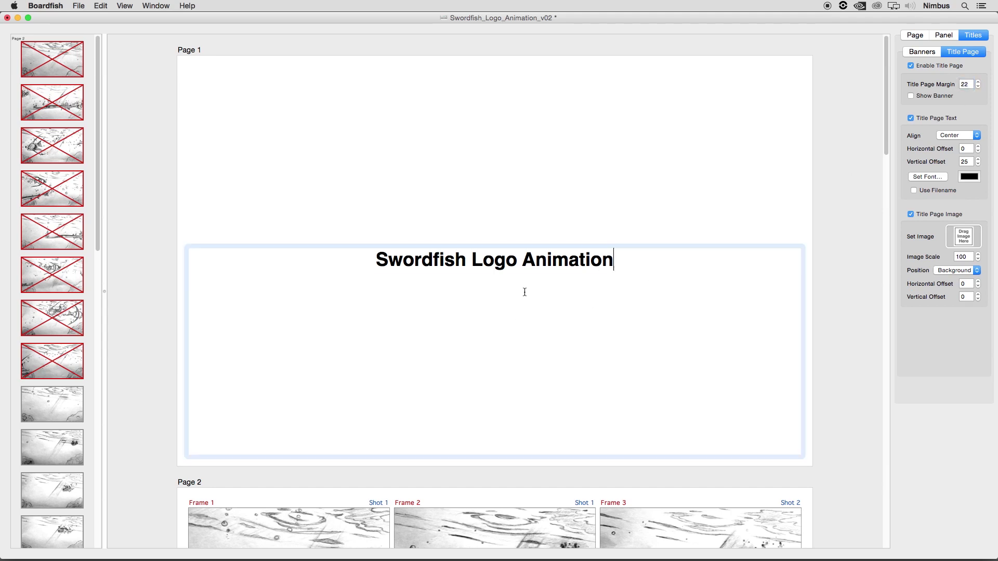
Show the footer banner on the title page, keeping the title text visible
left_click(910, 95)
left_click(910, 96)
left_click(911, 95)
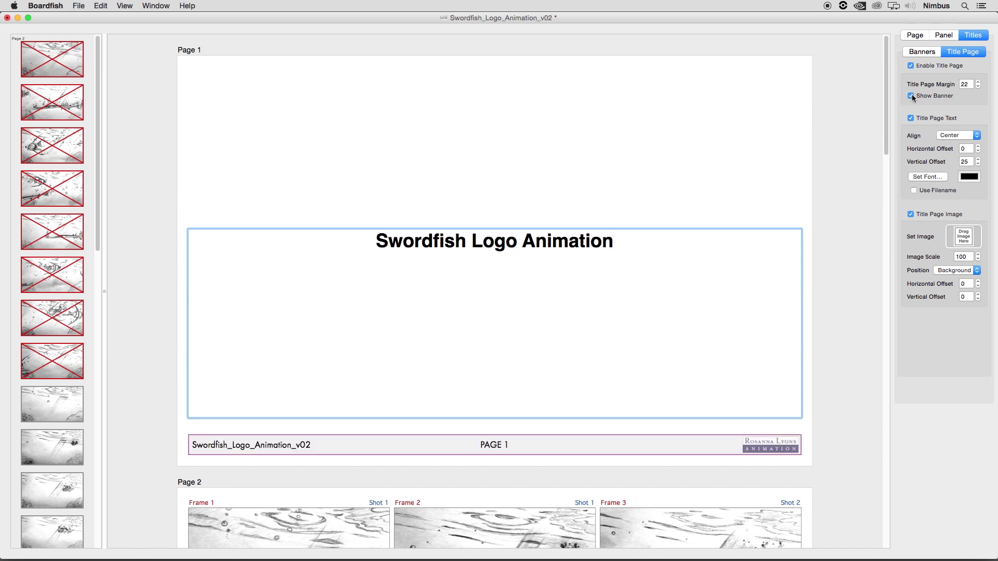
left_click(911, 118)
left_click(911, 118)
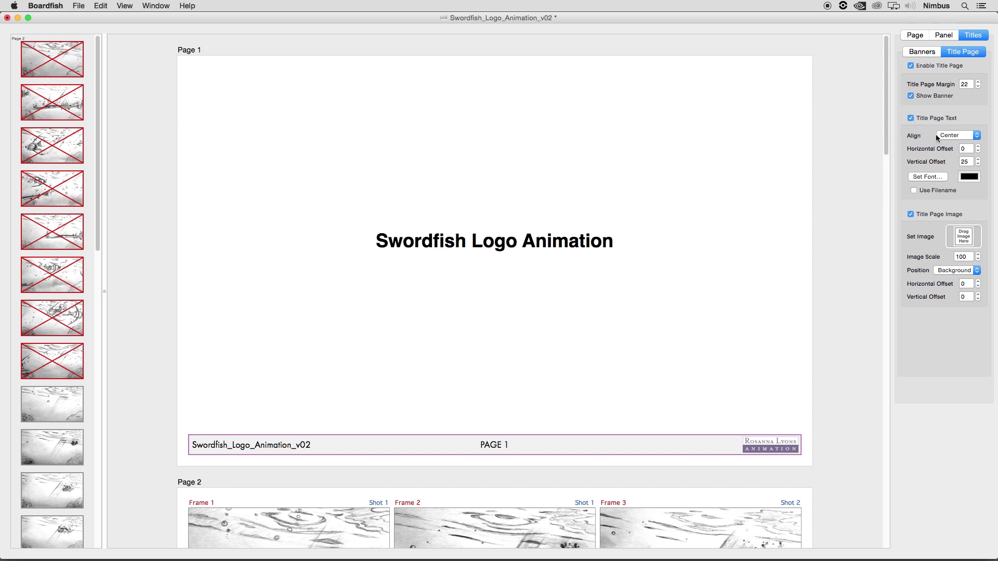
Left-align the title with horizontal offset 65 and vertical offset 20
left_click(965, 135)
left_click(965, 119)
left_click(967, 135)
left_click(966, 142)
left_click(965, 135)
left_click(965, 143)
left_click(964, 135)
left_click(961, 119)
left_click_drag(977, 149, 977, 148)
left_click(977, 159)
left_click(977, 164)
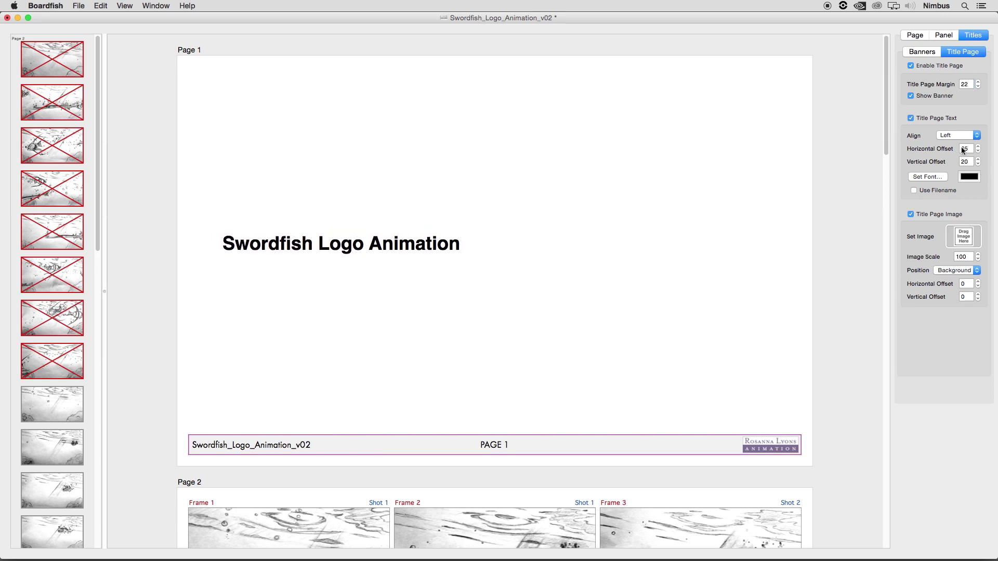
Set the title font to FuturaT and colour the title text purple
left_click(927, 176)
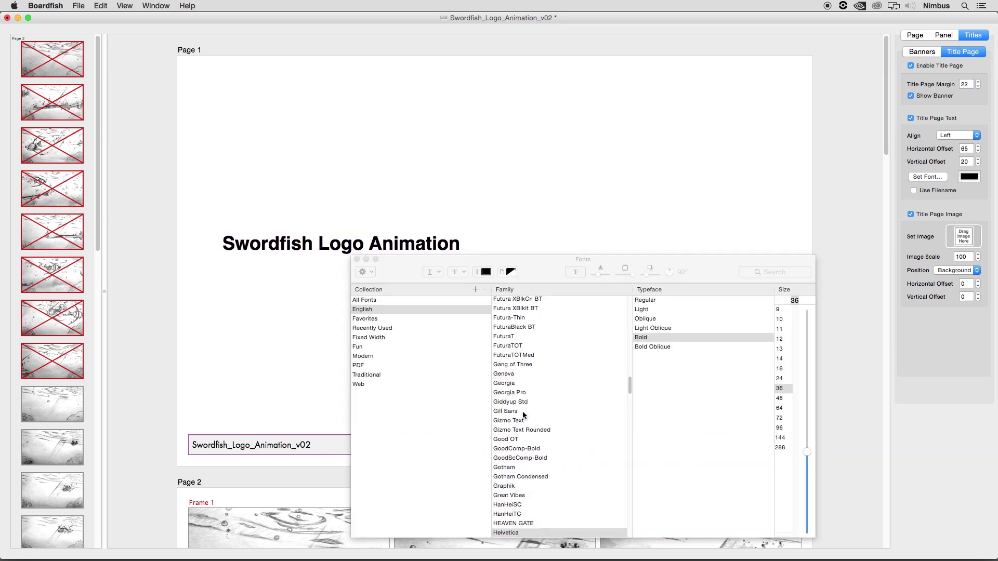
left_click(530, 337)
left_click(356, 259)
left_click(969, 177)
left_click_drag(273, 414, 214, 414)
left_click(273, 337)
left_click(234, 361)
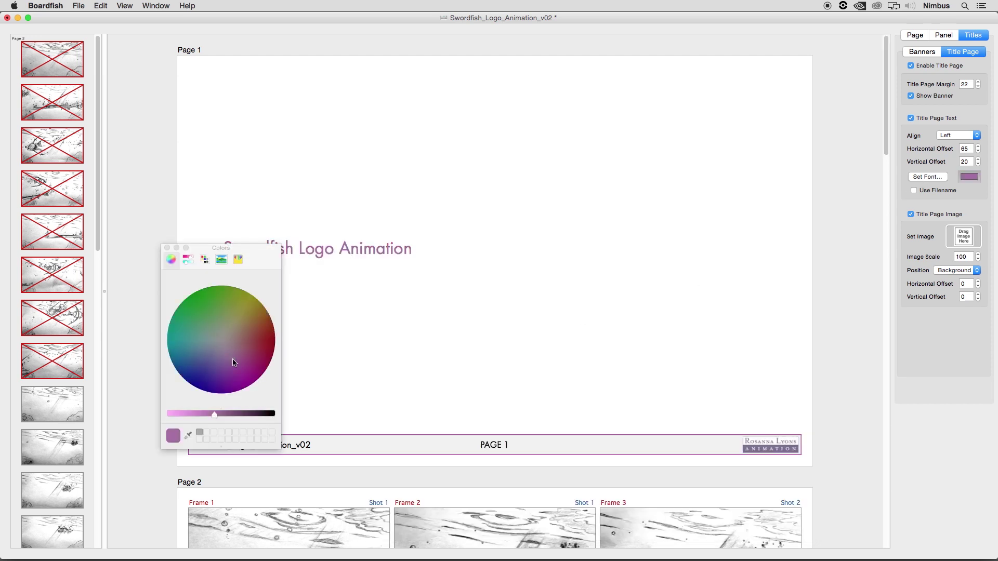
left_click(166, 248)
Use the file name as the title text, keeping the title page image on
left_click(914, 190)
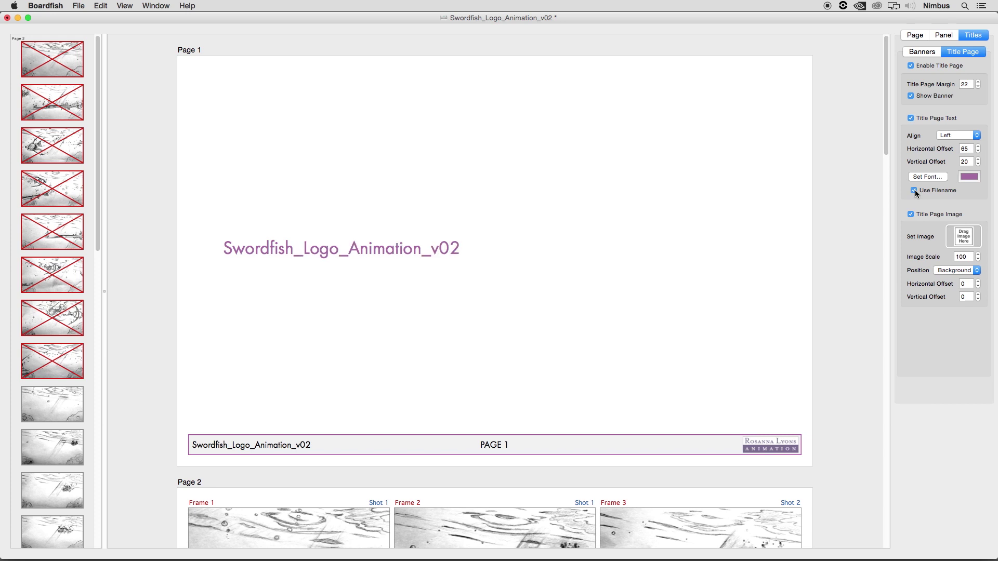
left_click(911, 215)
left_click(911, 215)
Use Swordfish_Logo_Panels_001.jpg from Finder as the title page image and adjust its scale
double_click(815, 20)
left_click_drag(696, 97, 587, 254)
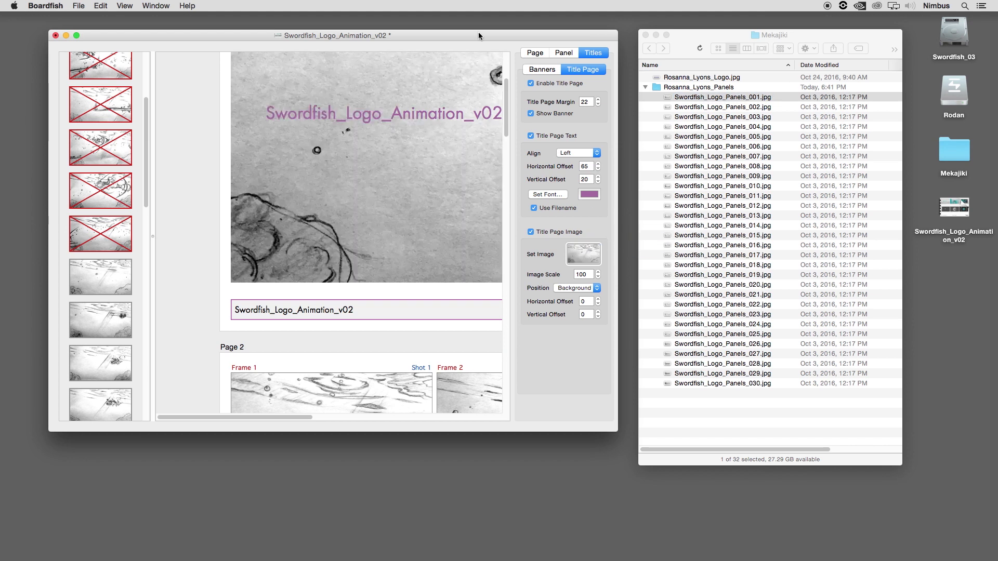
double_click(478, 33)
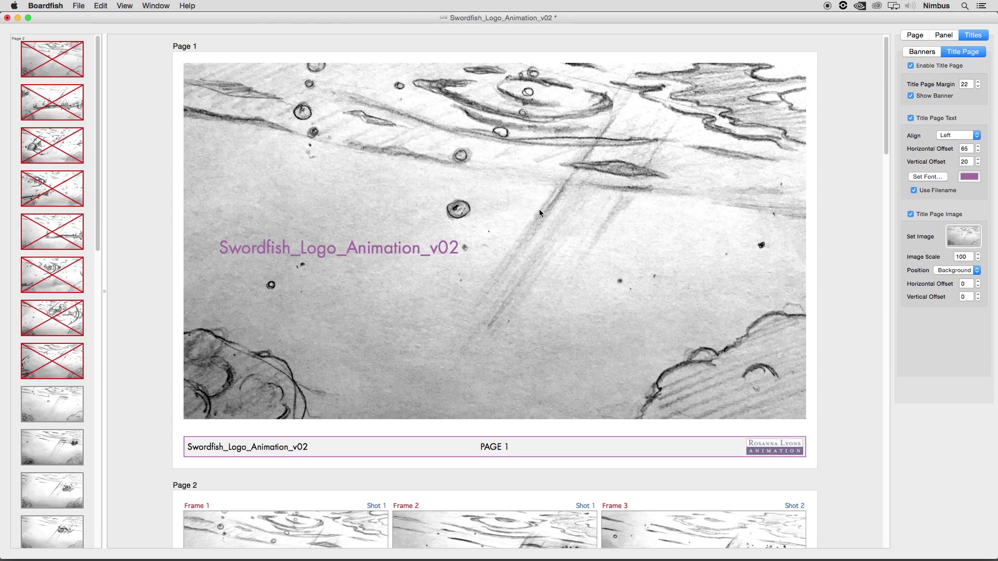
left_click(978, 259)
left_click(978, 259)
left_click(978, 259)
left_click(978, 254)
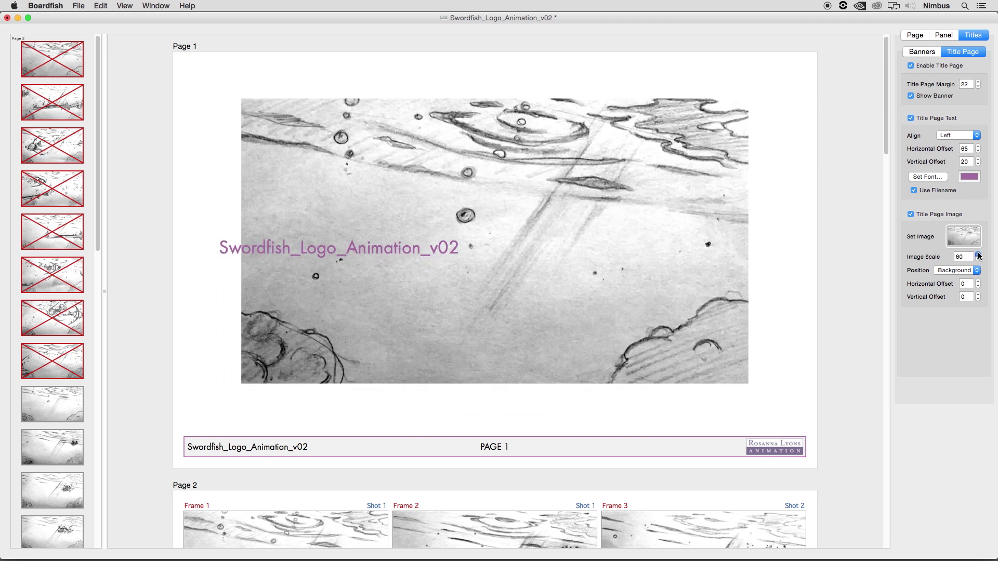
left_click(978, 254)
left_click(978, 254)
left_click(978, 255)
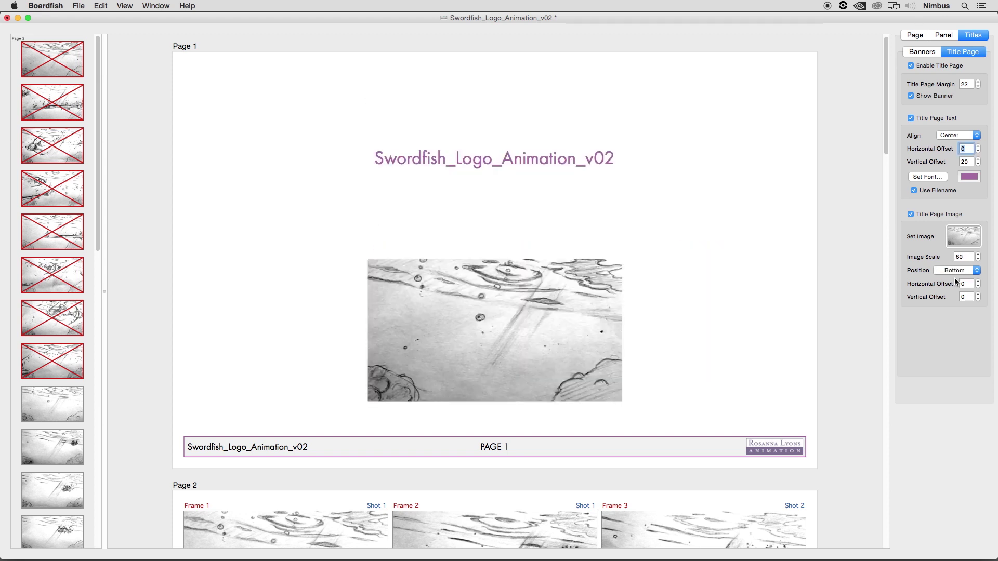
Place the image as a background at scale 100 and hide the title page banner
left_click(955, 270)
left_click(955, 282)
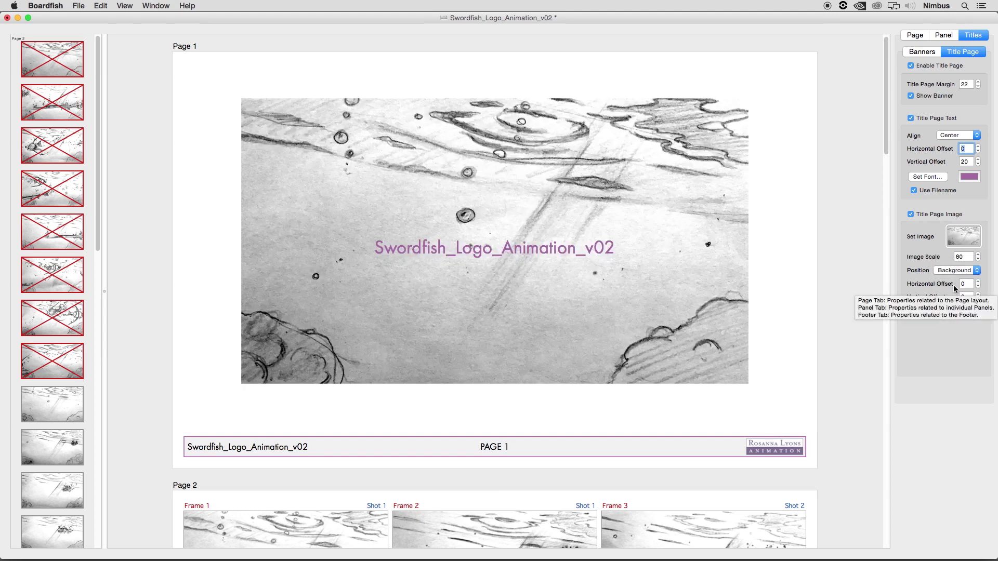
left_click(978, 255)
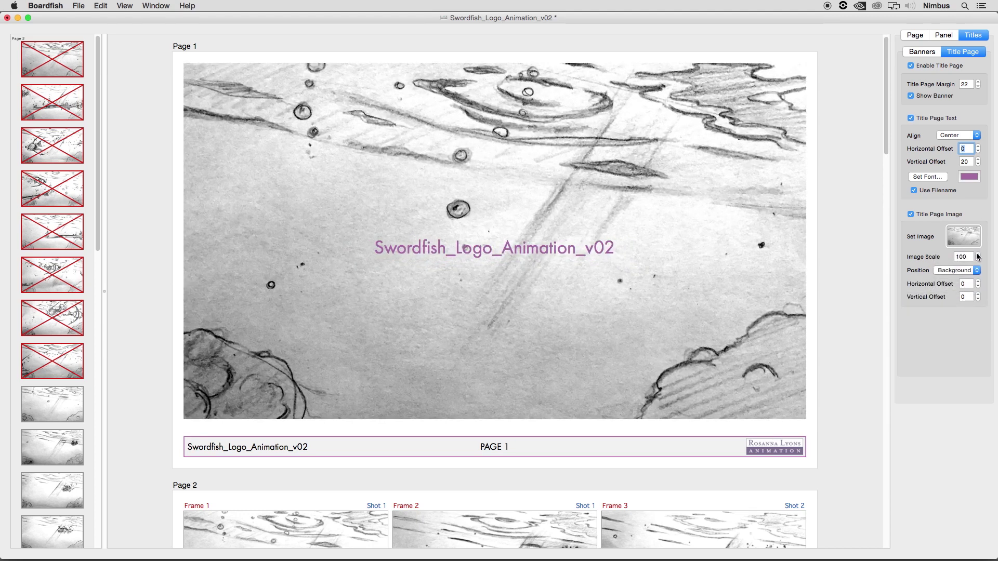
left_click(941, 96)
Set the title page margin to 0, raise the title to offset 75, and make it black
double_click(968, 84)
type("0")
key("Return")
left_click(934, 178)
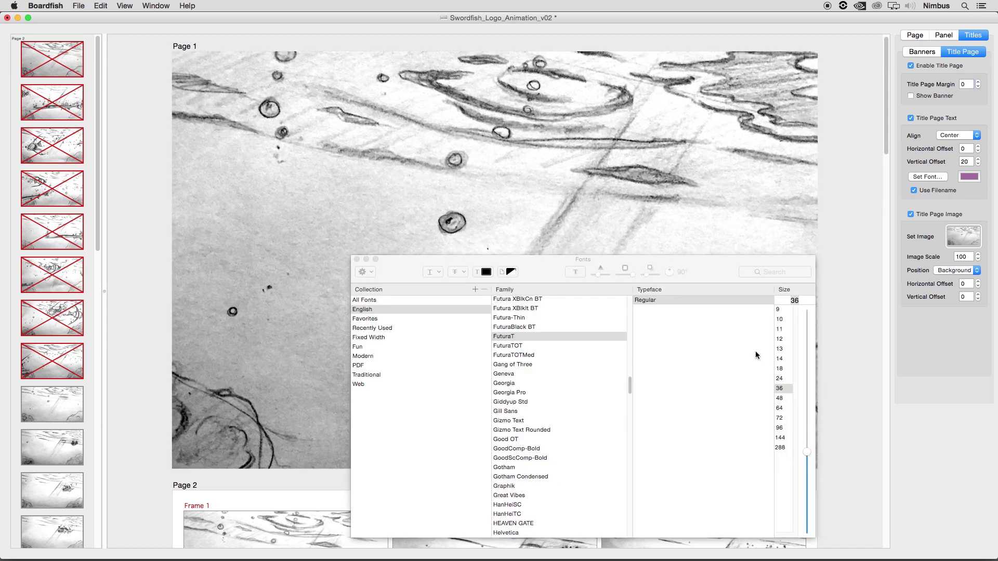
left_click(356, 259)
left_click_drag(977, 159, 978, 159)
left_click(968, 177)
left_click_drag(208, 413, 274, 414)
Offset the background image by 5 and -5 and scale it to 110
scroll(848, 351, "down", 12)
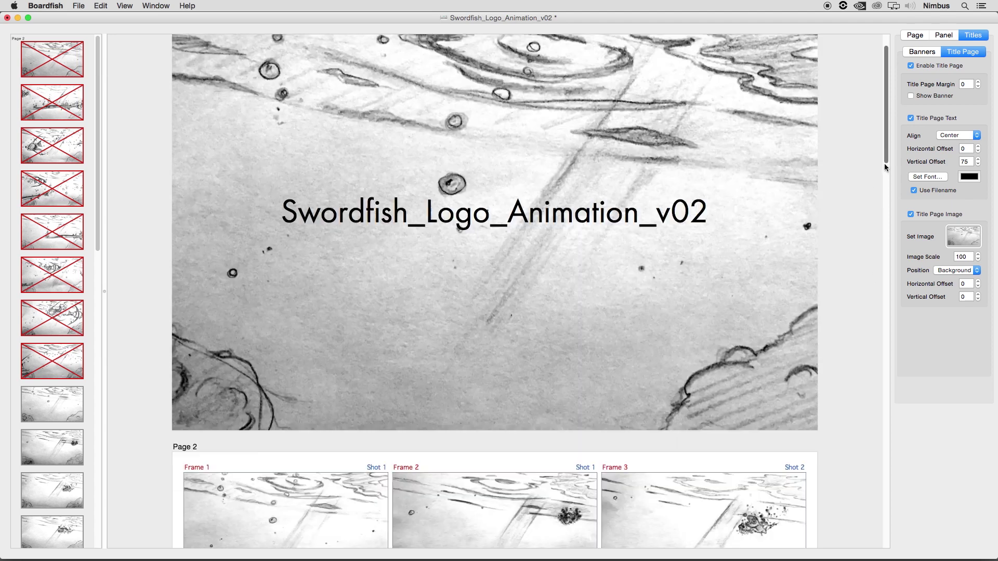
scroll(844, 143, "up", 12)
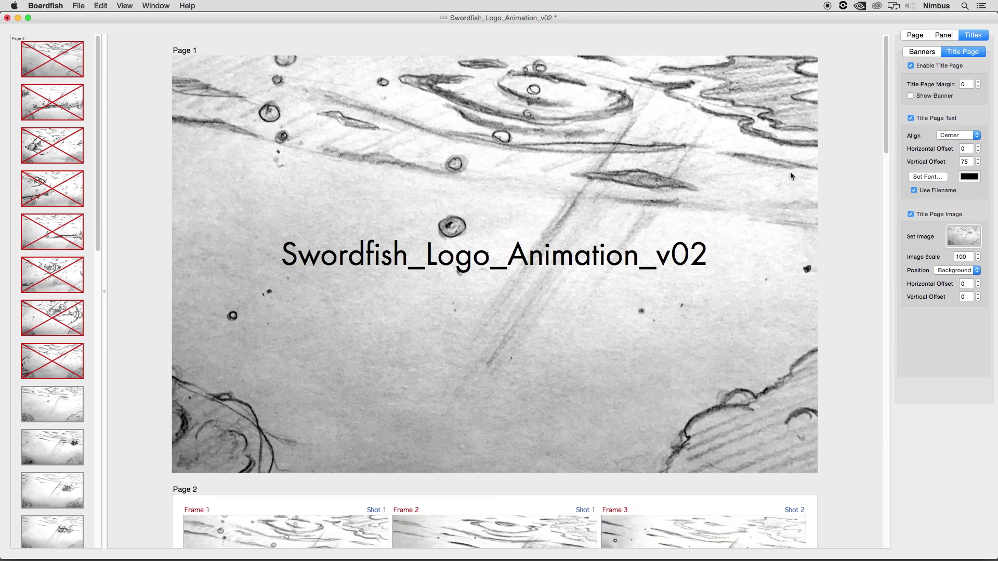
left_click(979, 282)
left_click(979, 295)
left_click(978, 298)
left_click(978, 299)
left_click(978, 299)
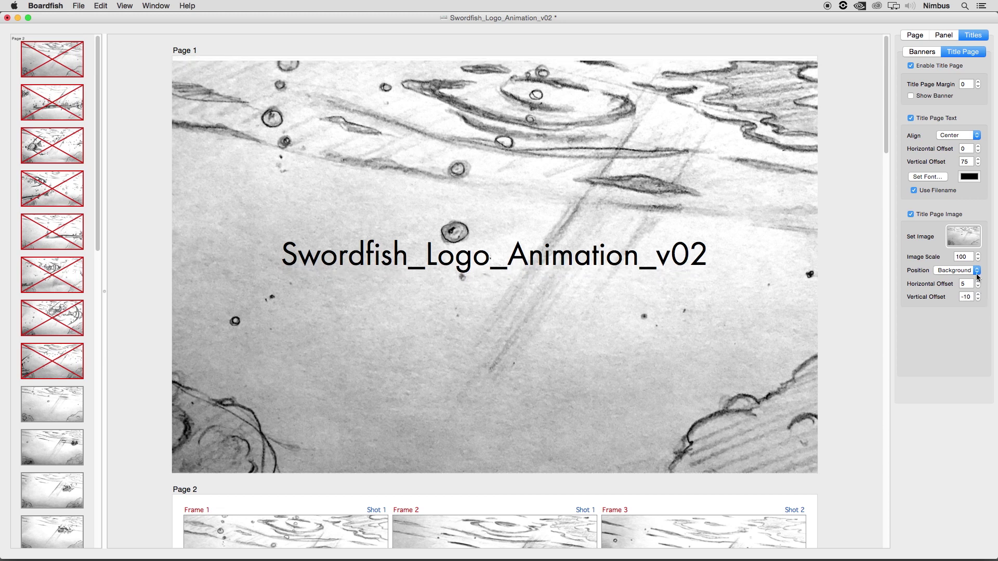
left_click(978, 254)
left_click(978, 255)
left_click(978, 294)
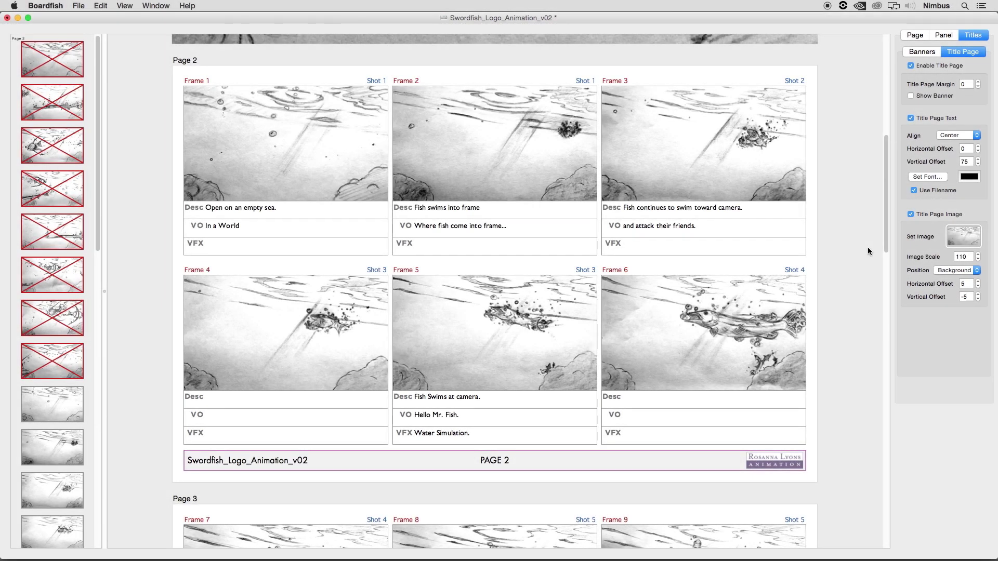
In Preferences, try a grey page background and vertical border values of 0.07 and 0.05
left_click(45, 6)
left_click(52, 30)
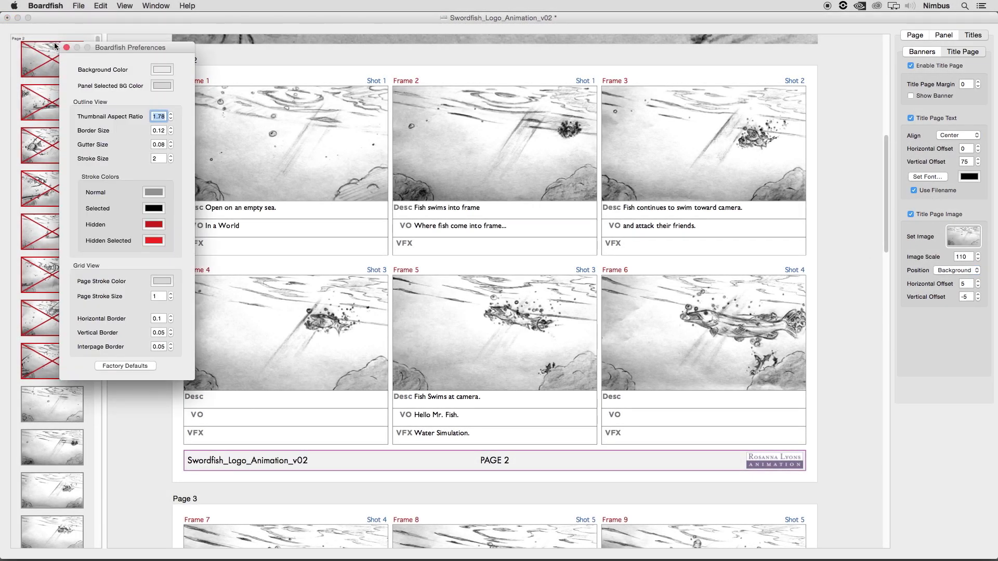
left_click_drag(205, 414, 236, 419)
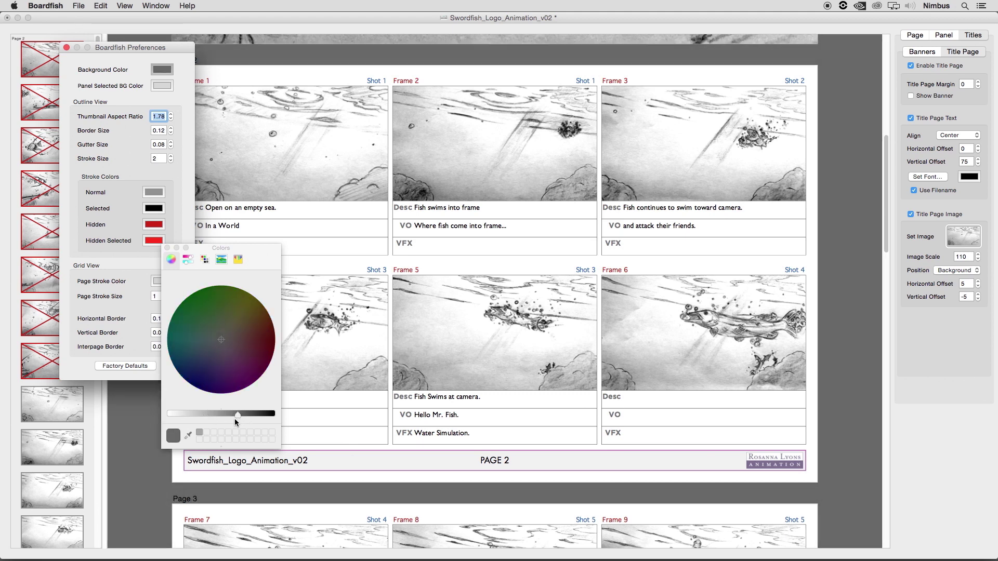
left_click(167, 247)
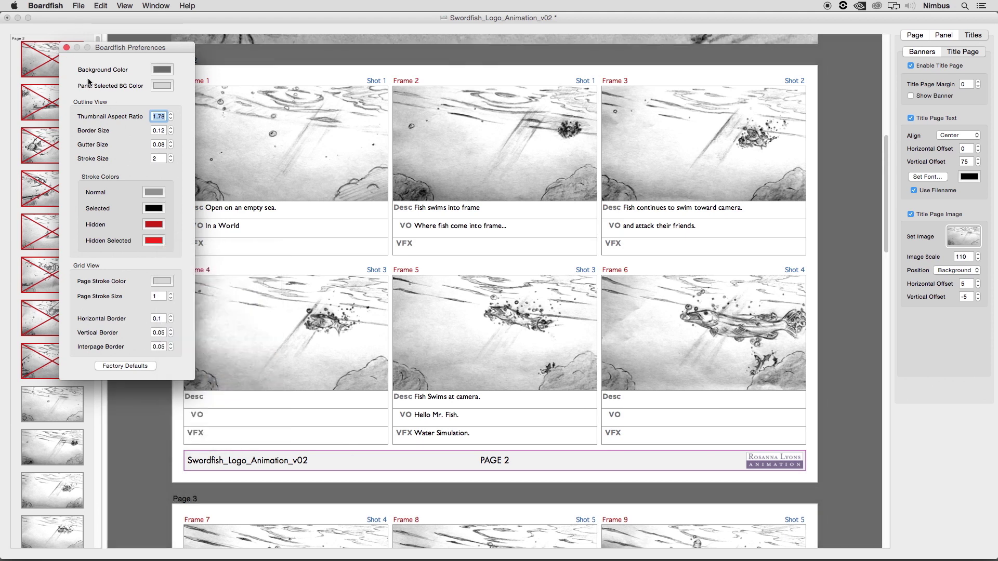
left_click(171, 330)
left_click(171, 330)
left_click(171, 334)
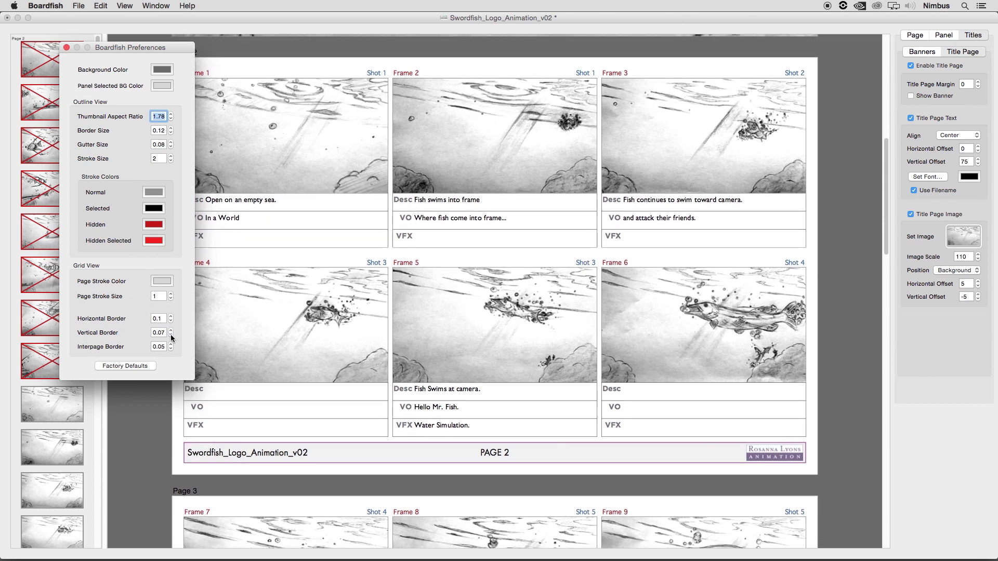
left_click(171, 334)
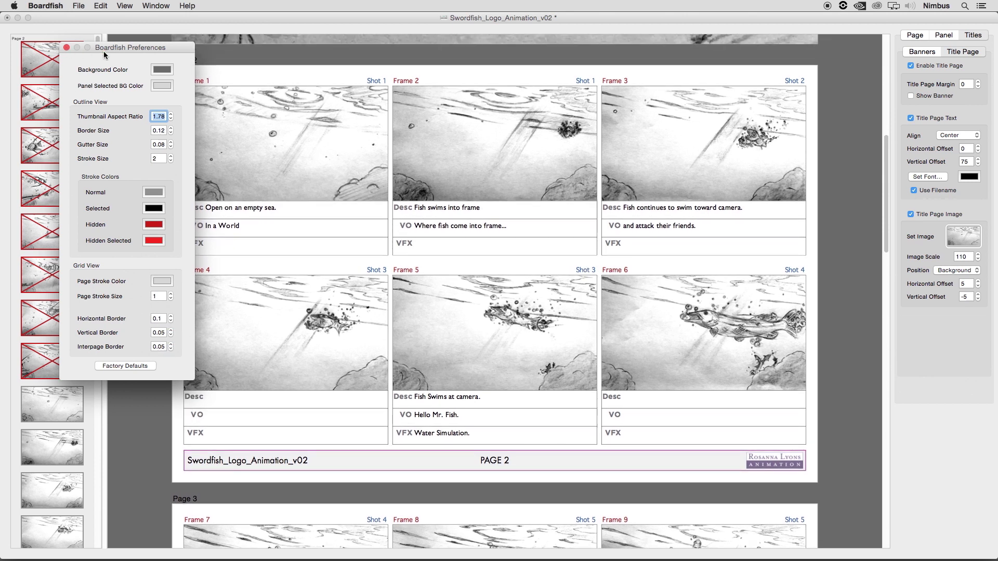
Restore all preferences to factory defaults and close the Preferences window
left_click(124, 366)
left_click(67, 48)
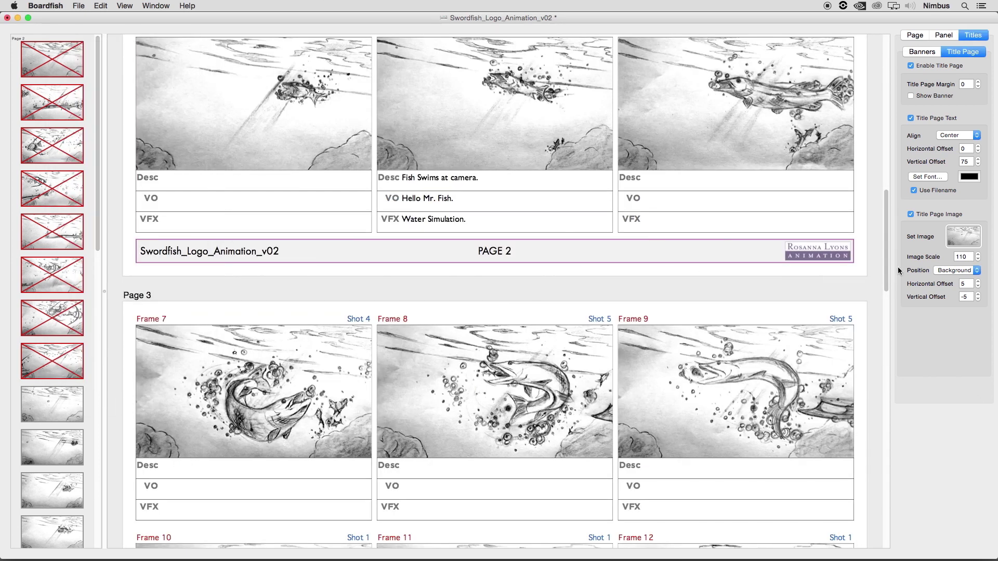
left_click_drag(886, 272, 868, 222)
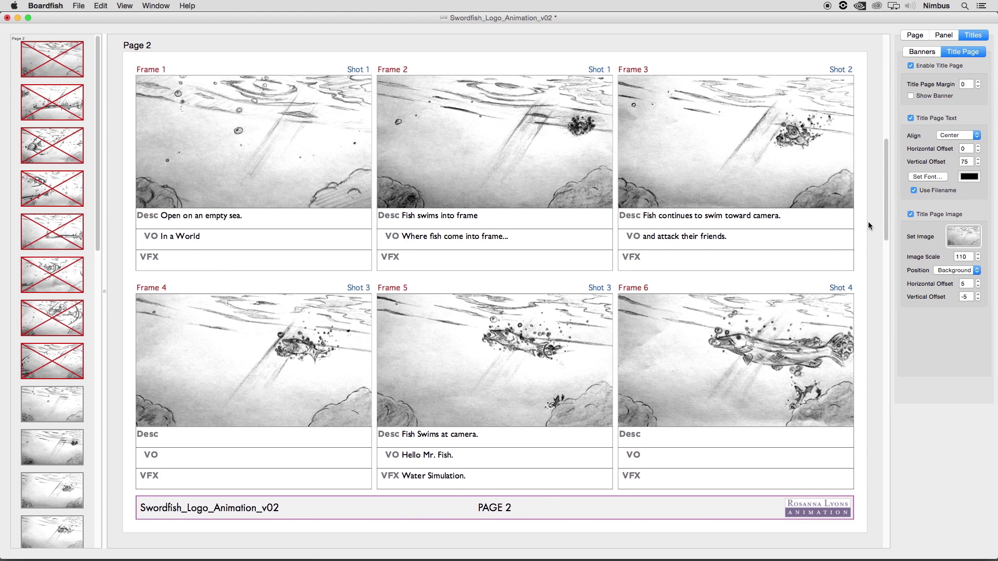
left_click(78, 6)
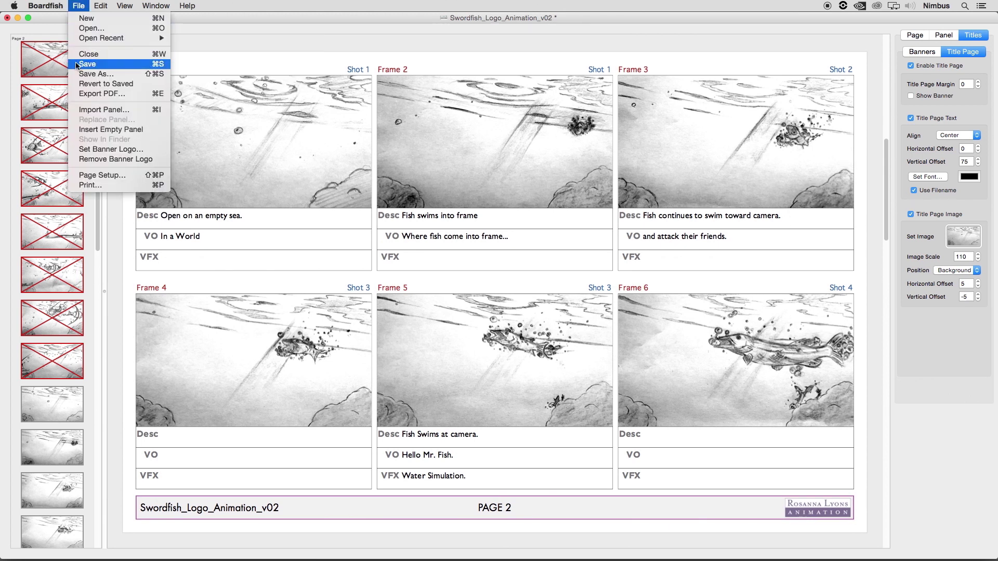
Export the storyboard to the Desktop as the PDF Swordfish_Logo_Animation_v02
left_click(73, 94)
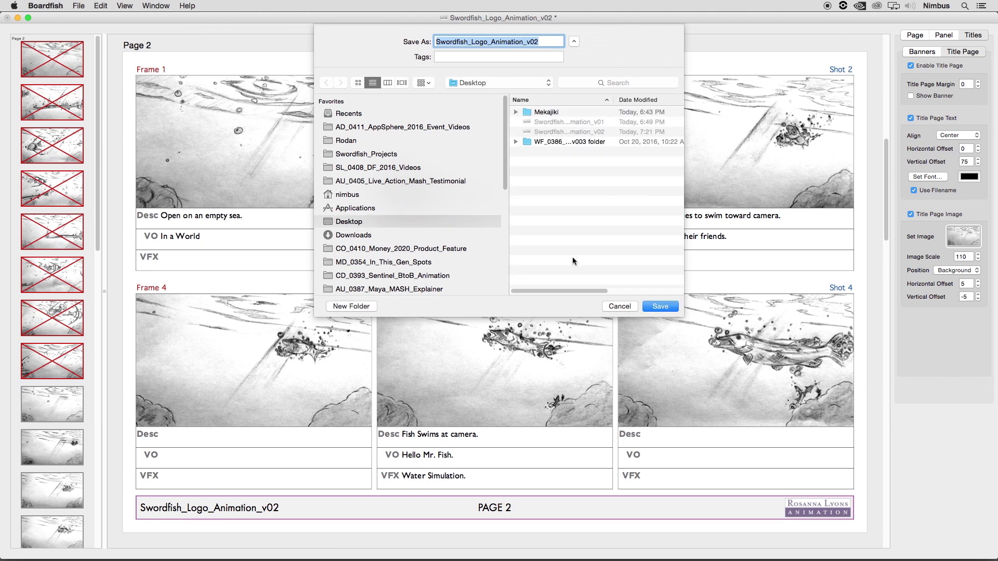
left_click(660, 306)
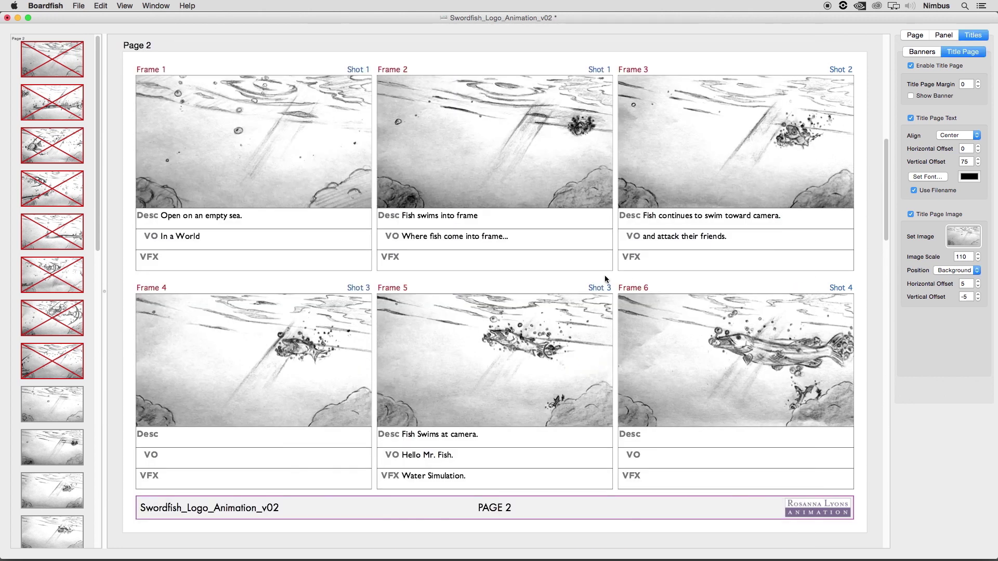
key("super+Tab")
Open the exported PDF from the Desktop in Preview, scroll through it, close it, and return to Boardfish
key("super+shift+d")
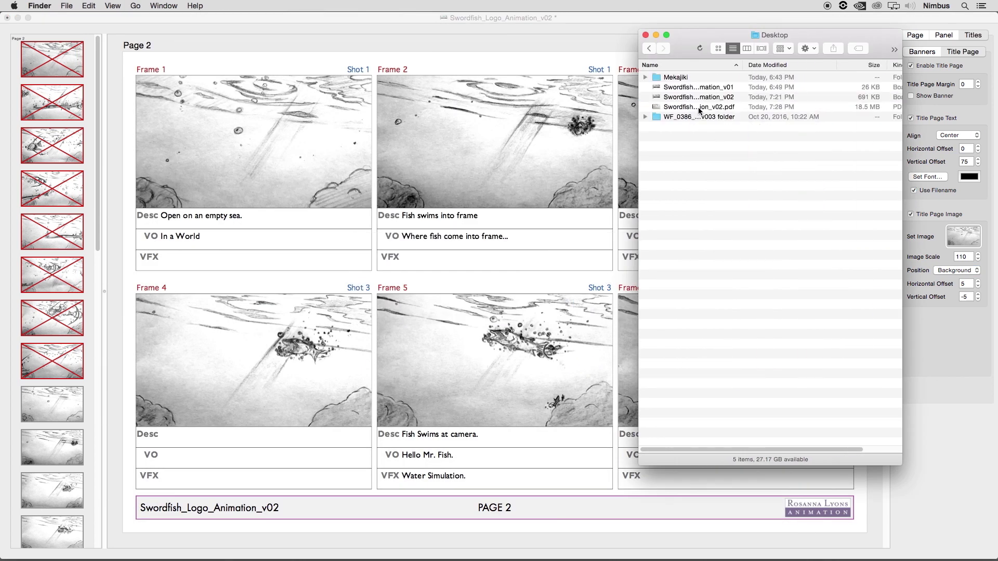
double_click(735, 105)
left_click_drag(647, 104, 634, 351)
scroll(634, 350, "down", 10)
scroll(621, 350, "up", 8)
key("super+w")
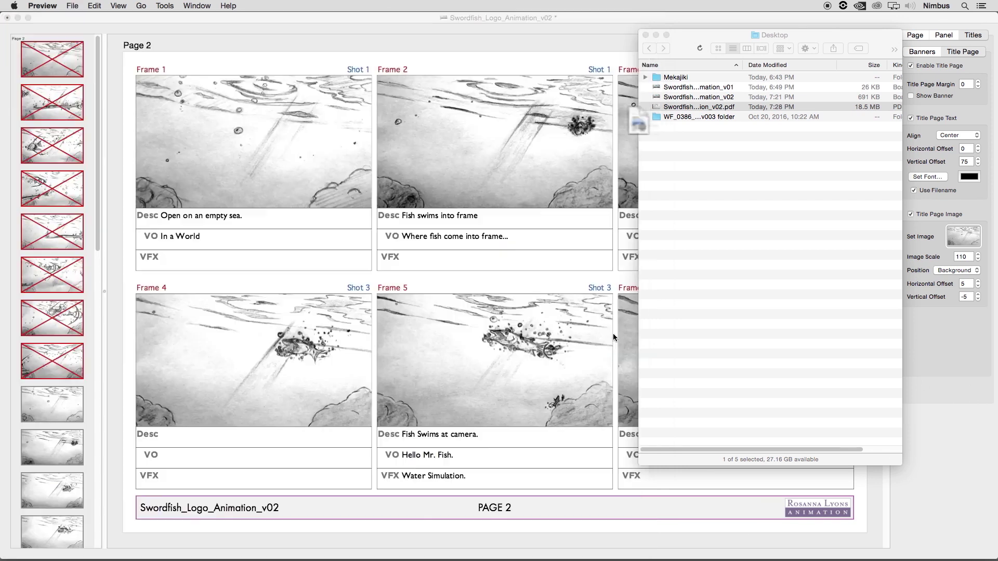
left_click(545, 19)
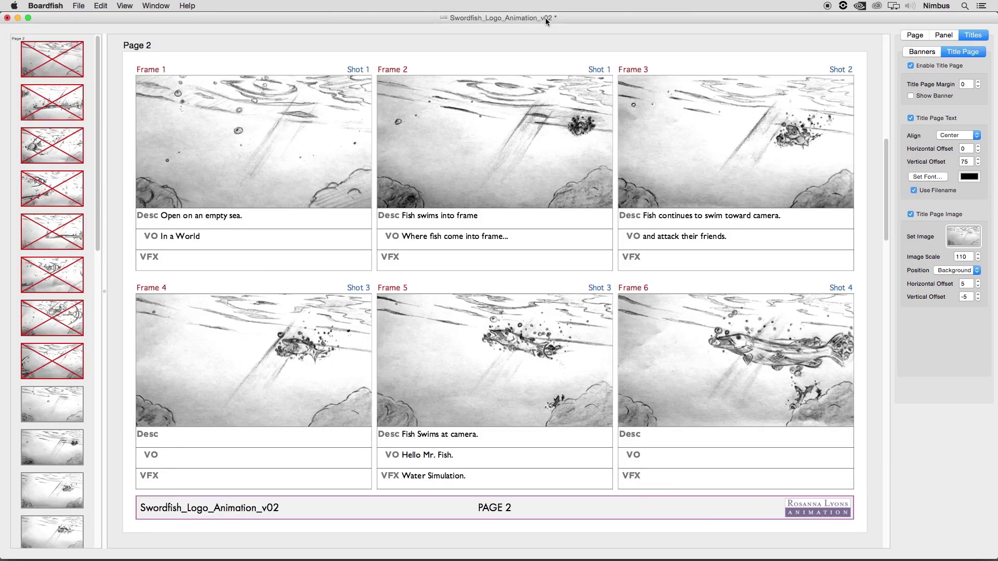
Replace Frame 1's image with the new sketch from Mekajiki/panels, then insert an empty panel at Frame 2
left_click(323, 148)
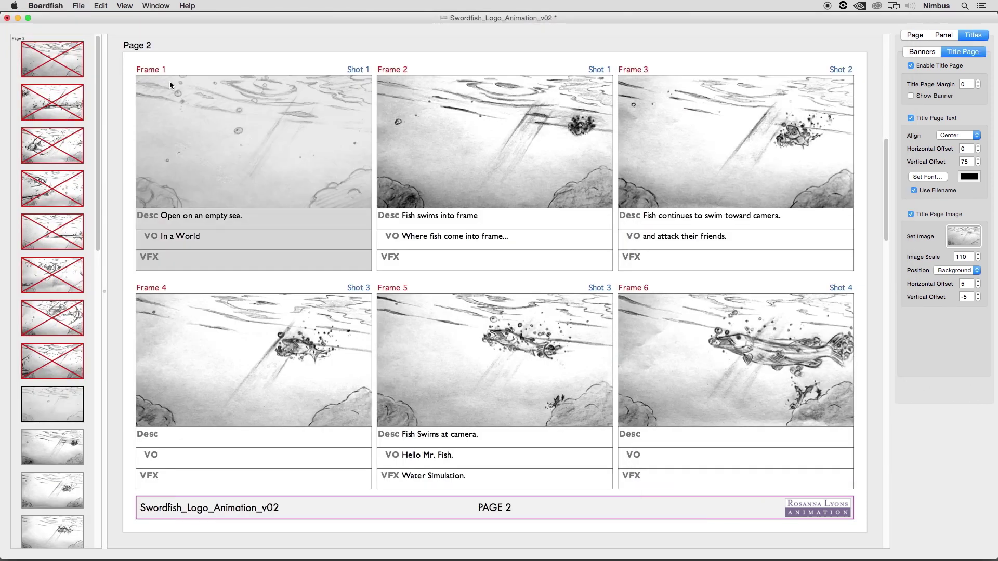
left_click(79, 6)
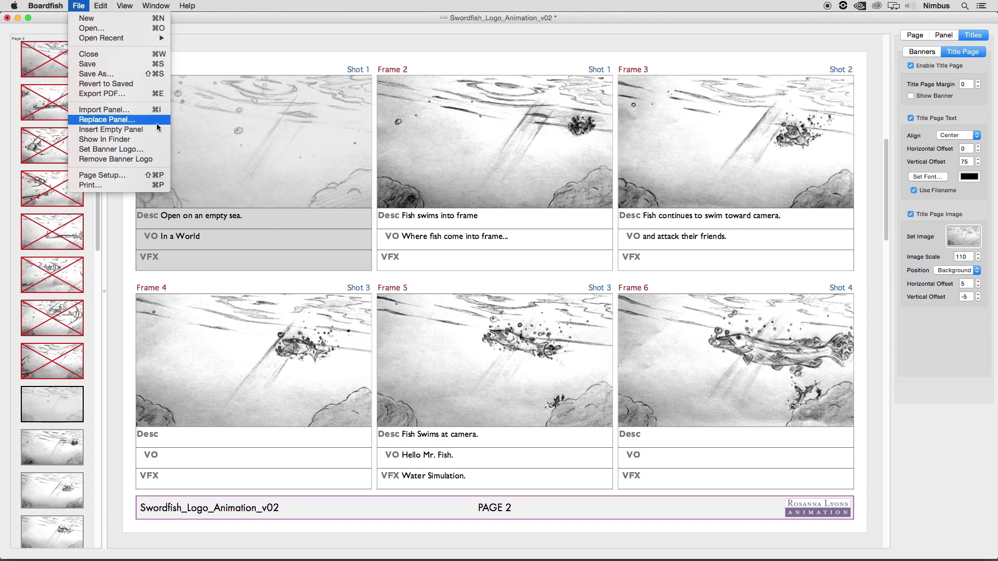
left_click(107, 119)
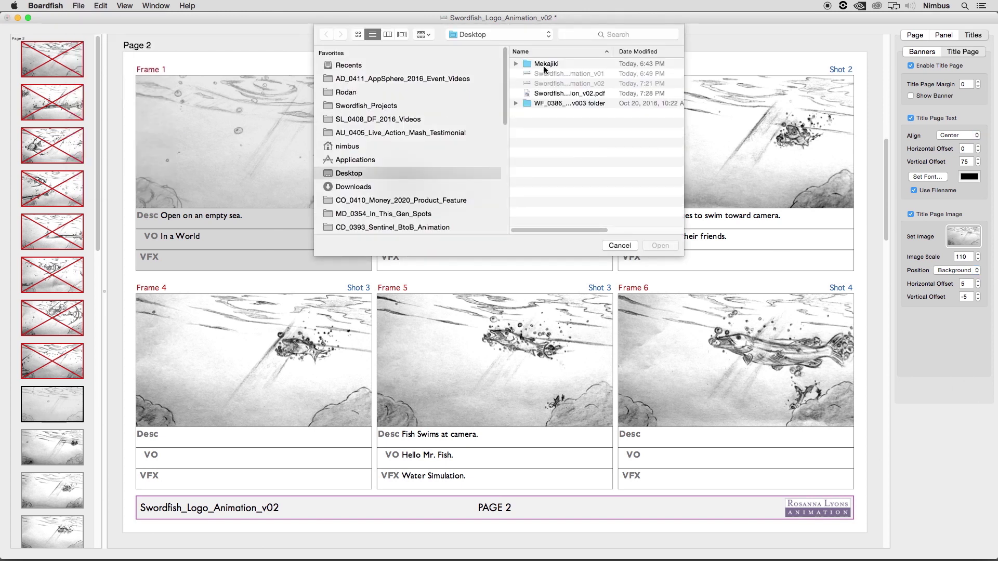
double_click(544, 65)
double_click(545, 73)
scroll(563, 180, "down", 3)
double_click(573, 218)
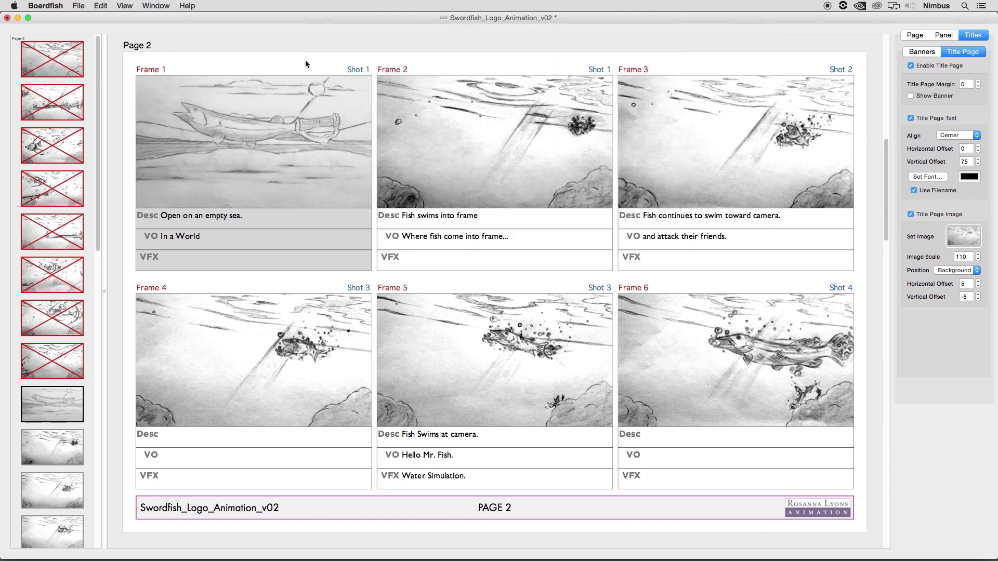
left_click(78, 5)
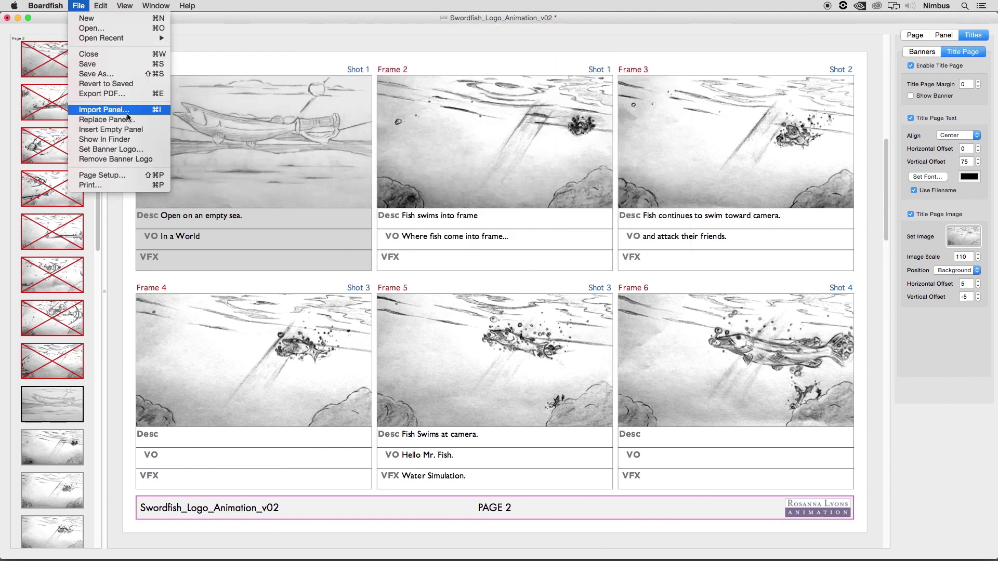
left_click(158, 130)
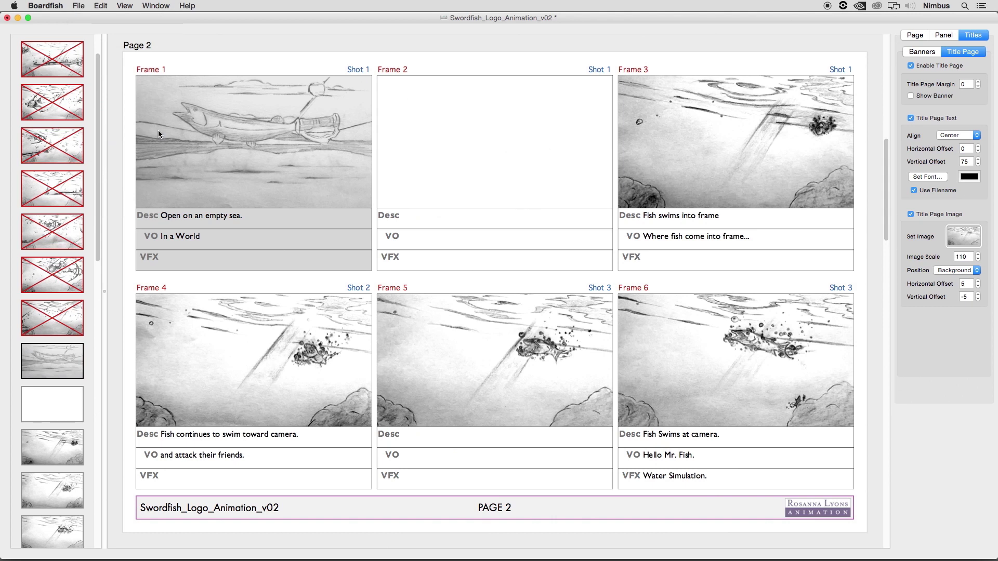
Duplicate the blank Frame 2 panel three times, creating blank Frames 3–5
left_click(445, 171)
left_click(102, 7)
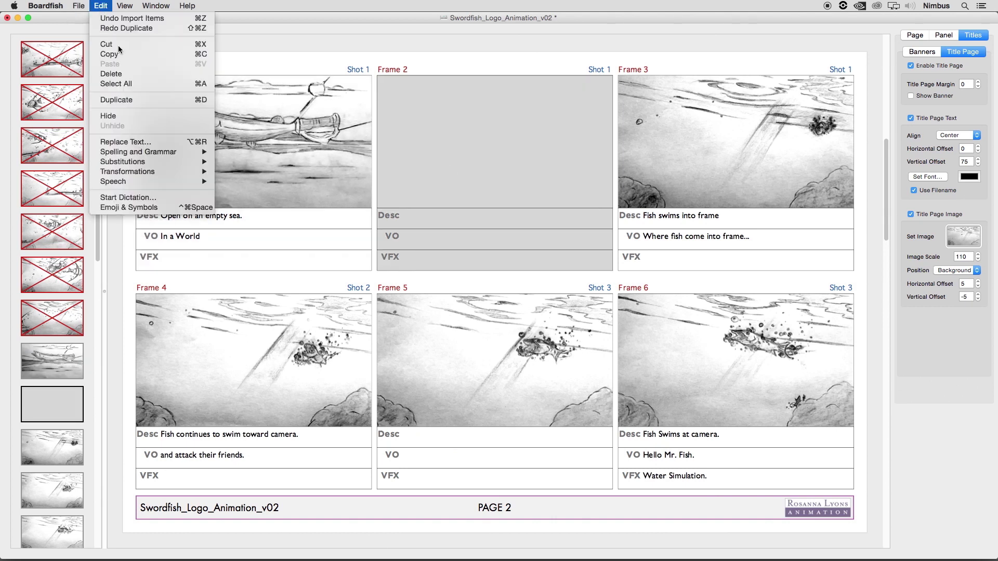
left_click(135, 104)
key("super+d")
key("super+d")
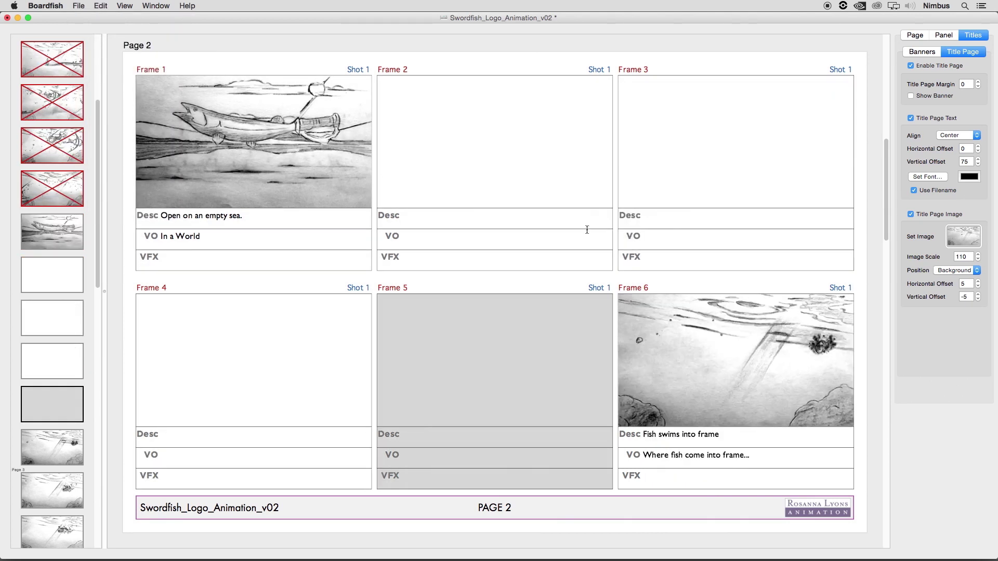
left_click(491, 282)
scroll(495, 284, "down", 5)
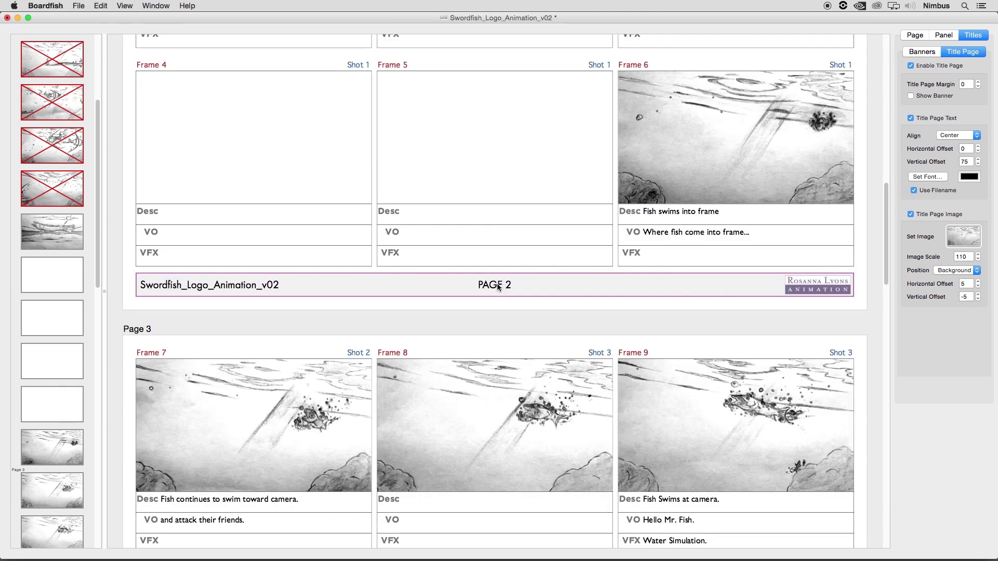
scroll(496, 281, "up", 5)
scroll(498, 282, "down", 1)
Replace Frame 2's image with the underwater swordfish drawing
left_click(517, 190)
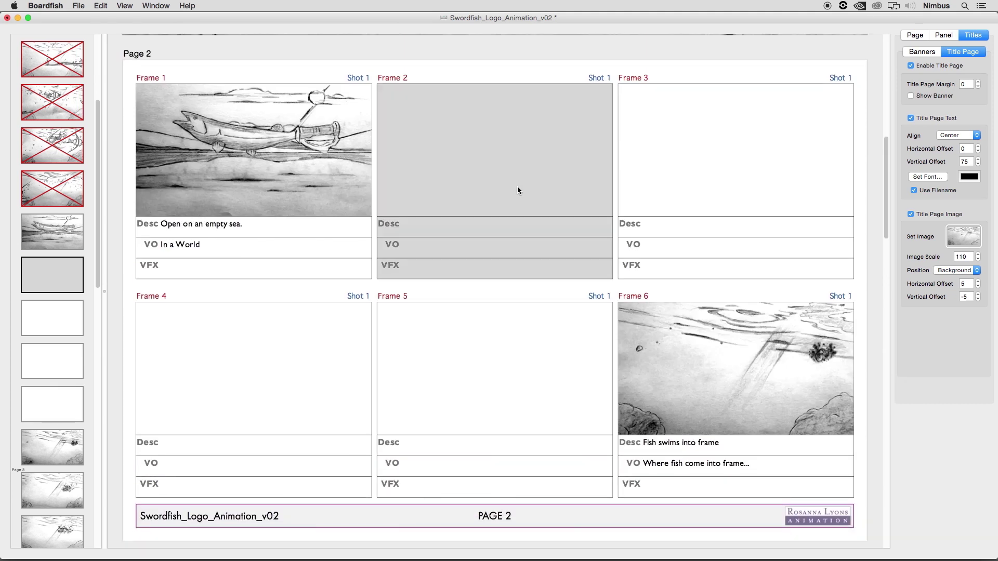
right_click(518, 186)
left_click(537, 279)
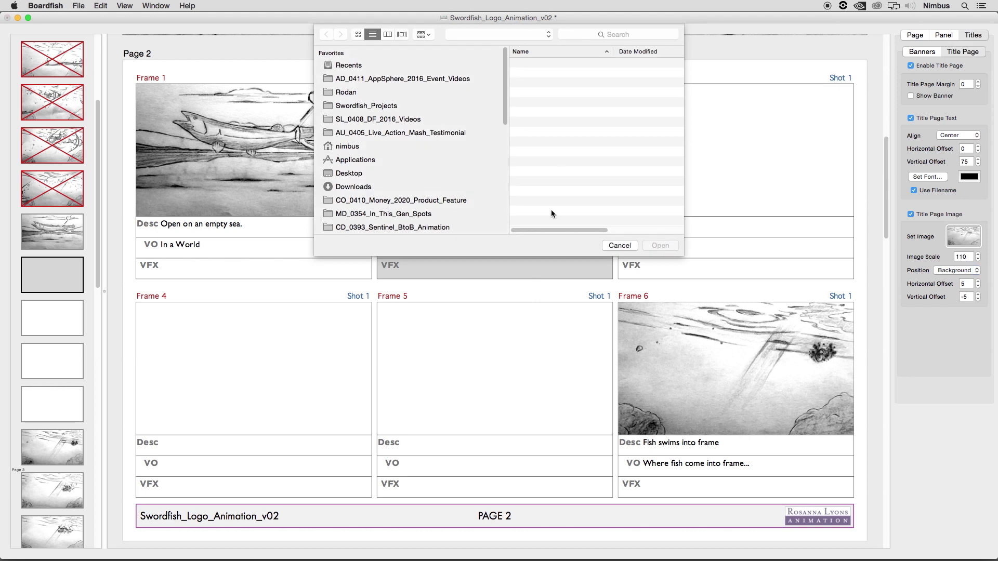
left_click(292, 172)
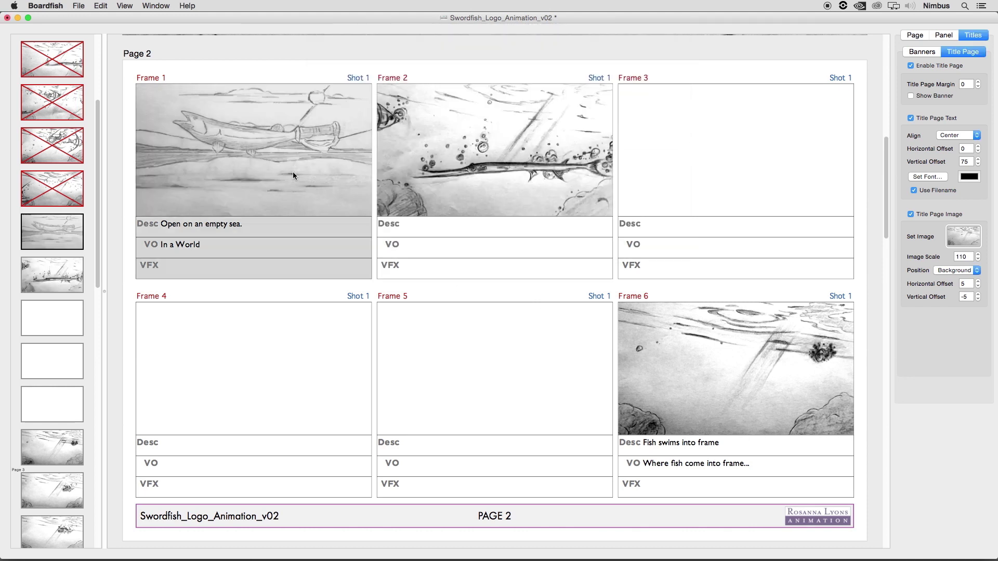
Reveal the panel's image file in Finder and return to the storyboard
right_click(313, 172)
left_click(270, 178)
left_click(79, 5)
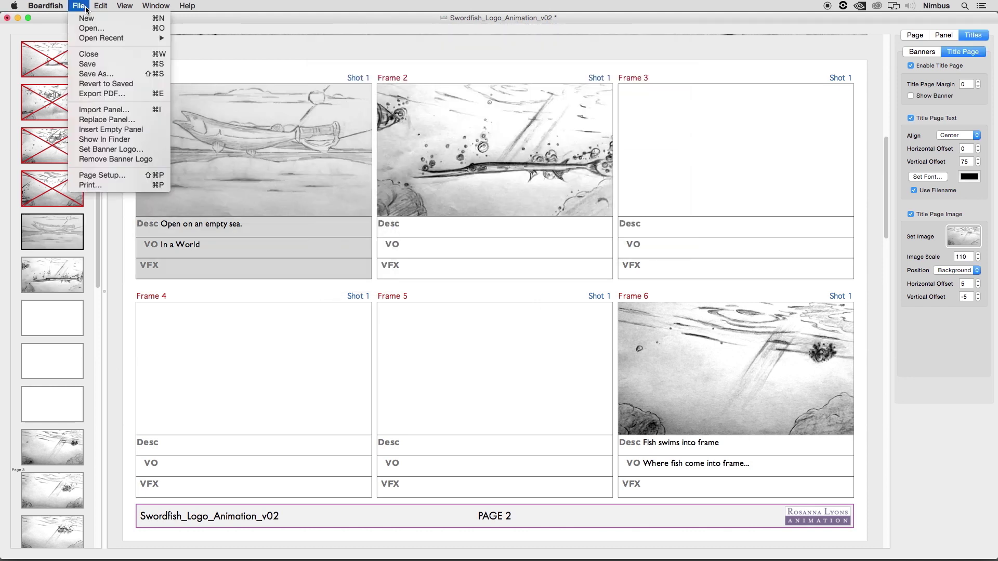
left_click(142, 140)
left_click(185, 54)
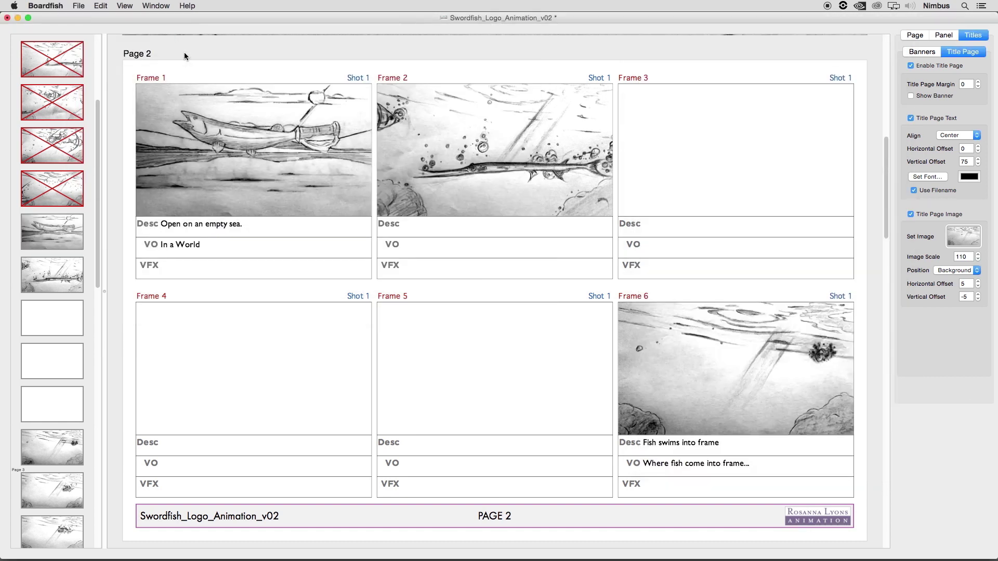
Print the whole storyboard on the HP LaserJet 500 color M551 printer
left_click(79, 5)
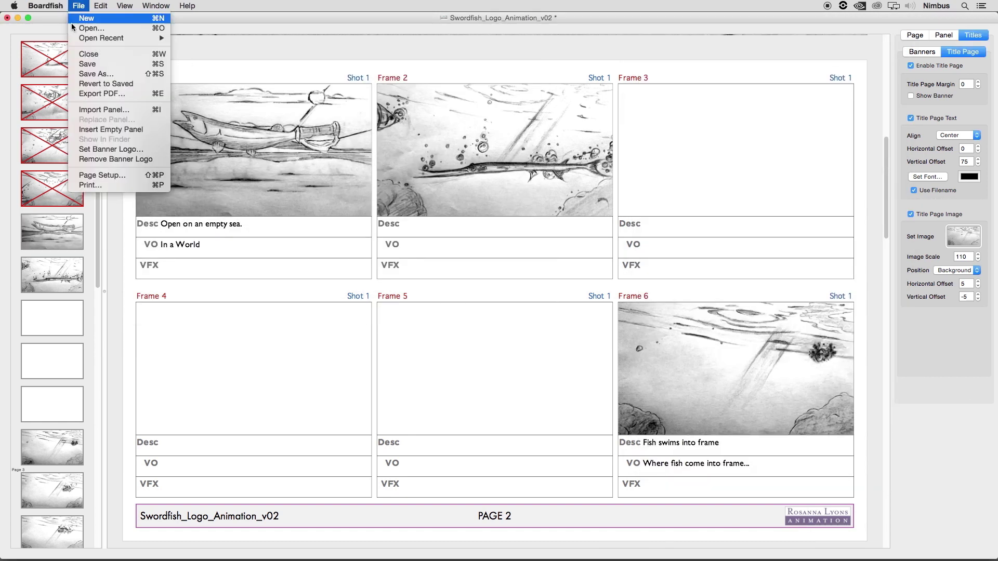
left_click(147, 185)
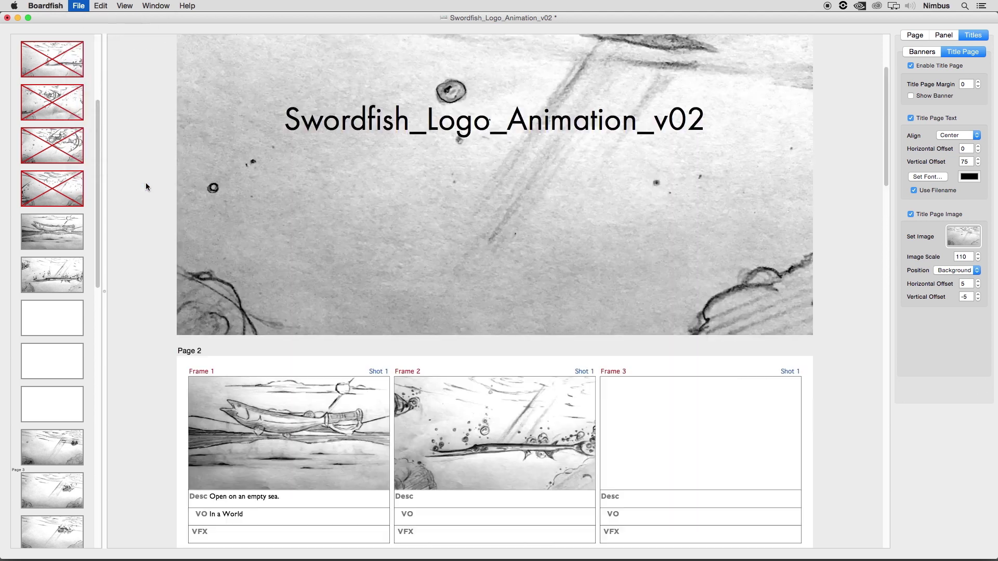
left_click(499, 41)
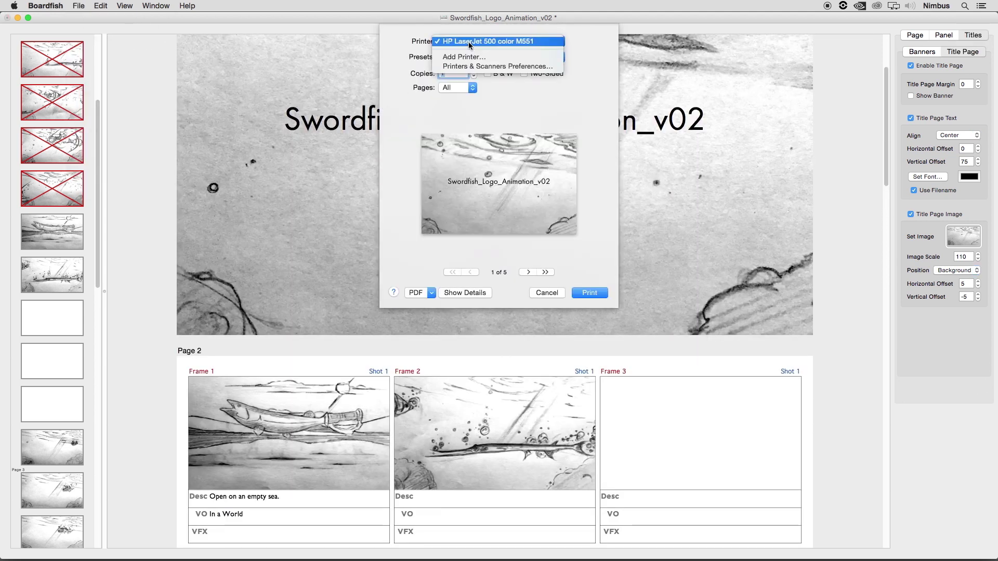
left_click(469, 41)
left_click(600, 294)
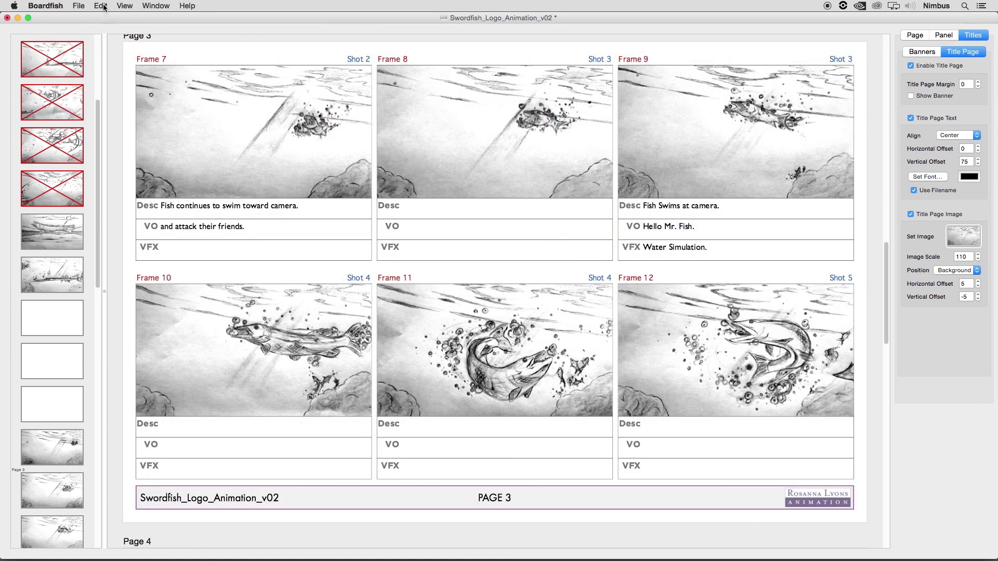
left_click(102, 6)
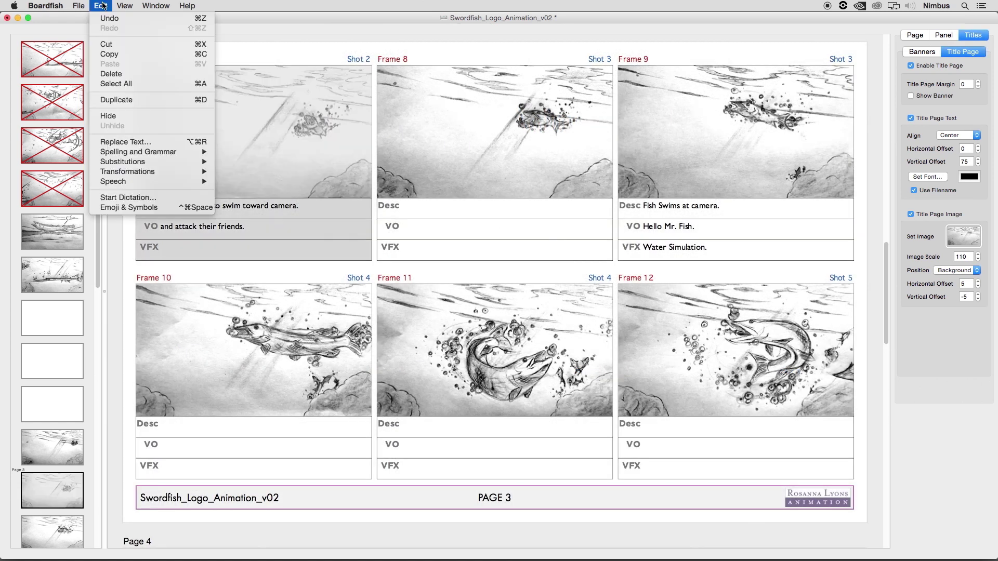
Run a document spelling check and append 'Hello my friends.' to Frame 7's VO line
mouse_move(164, 151)
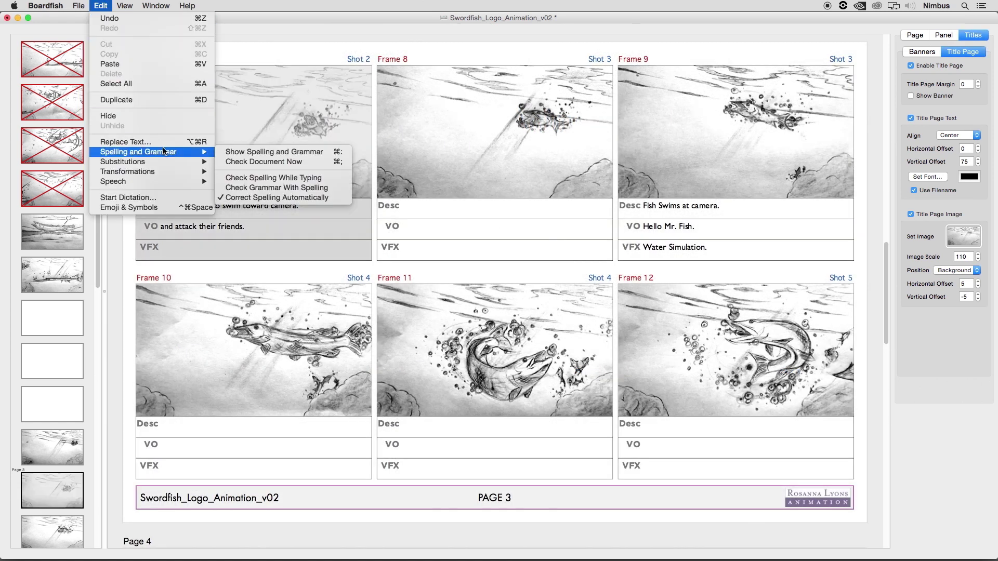
left_click(232, 162)
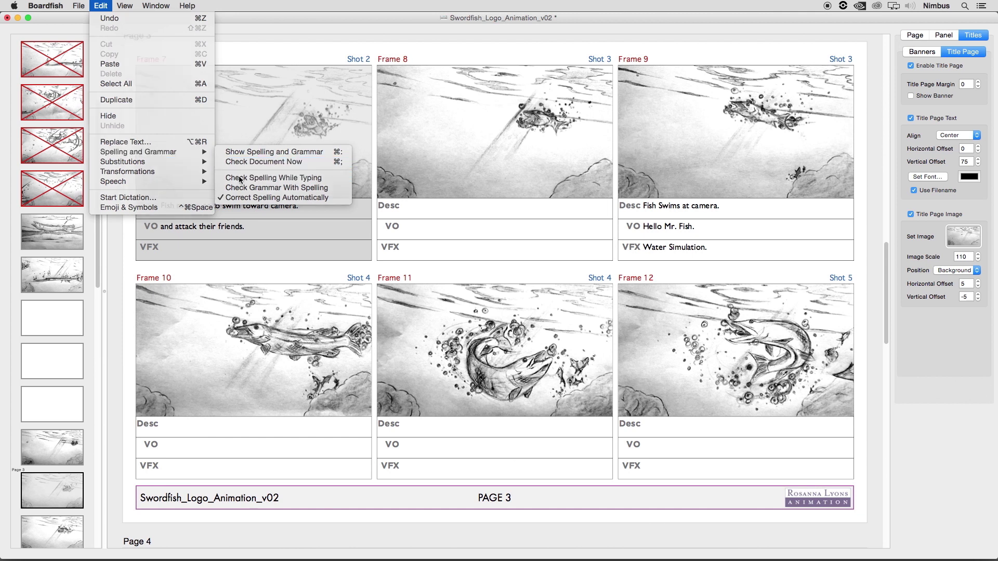
type("Hell")
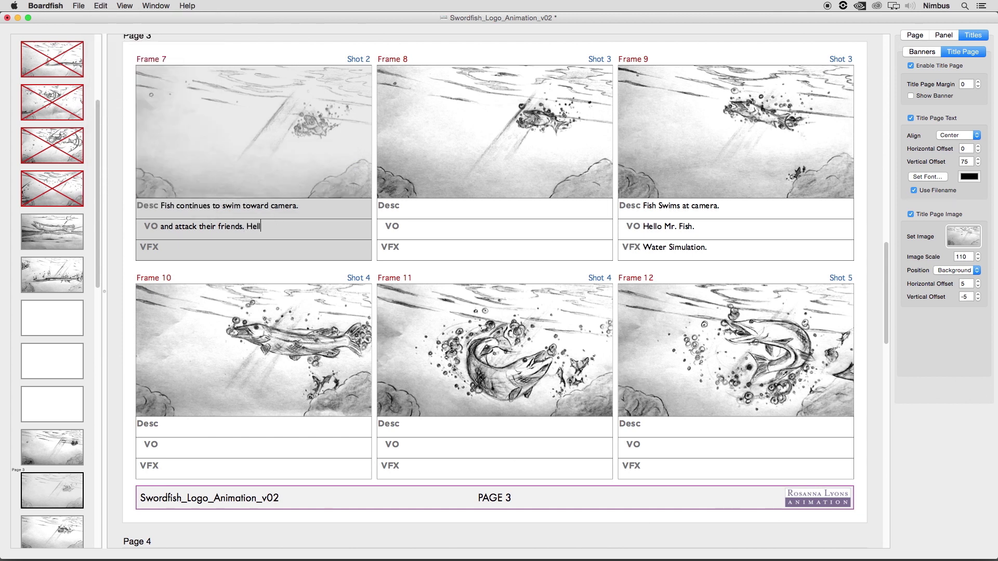
type("o my friends.")
left_click(265, 260)
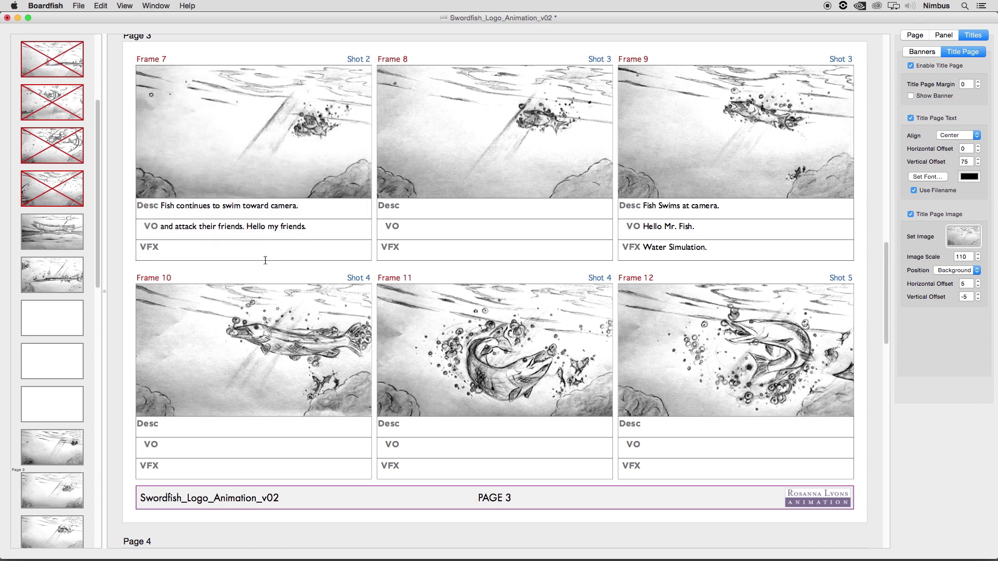
left_click(125, 6)
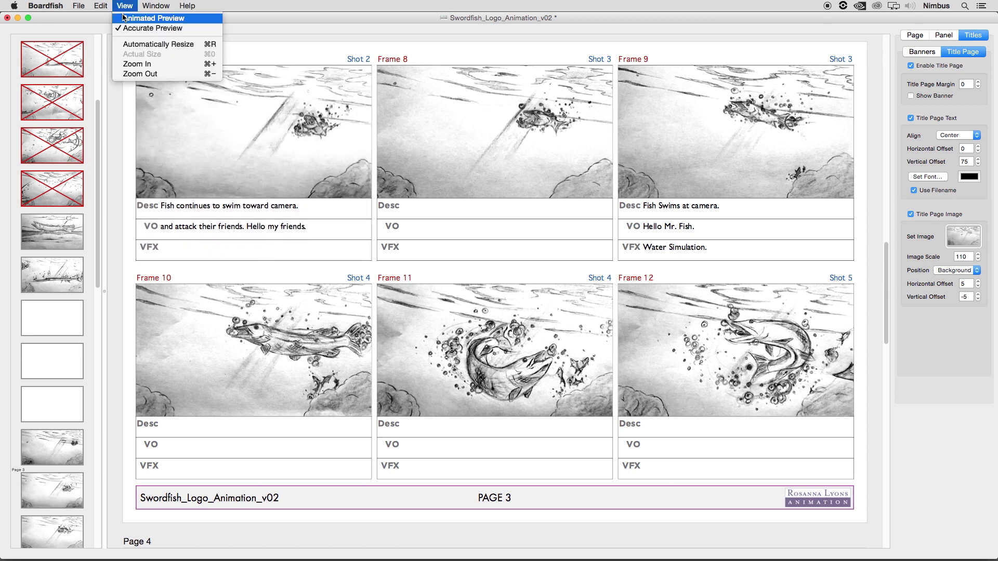
With Animated Preview on, move Frame 8 to Frame 10 and Frame 12 between Frames 7 and 8
left_click(205, 22)
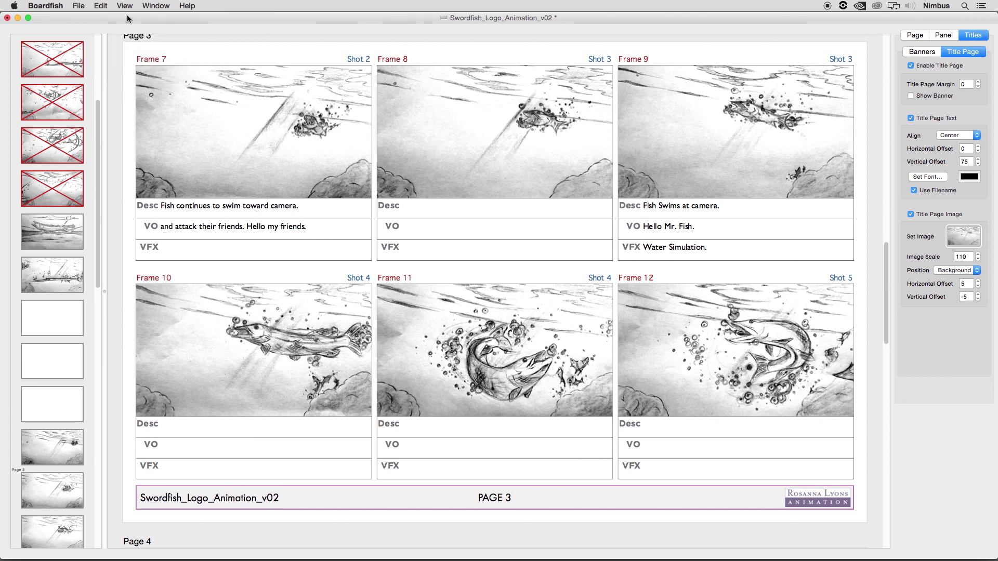
left_click_drag(494, 135, 595, 342)
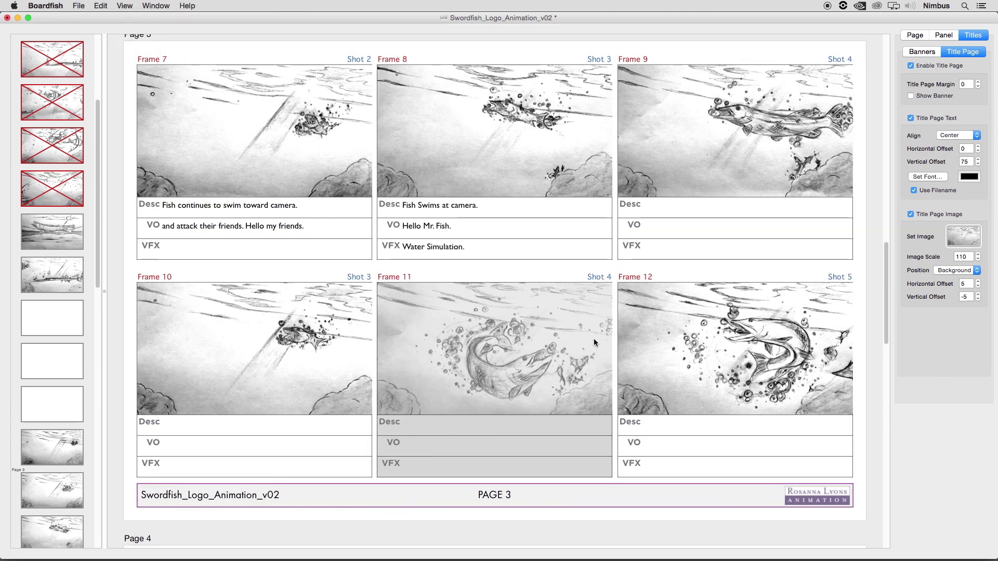
left_click_drag(699, 329, 339, 196)
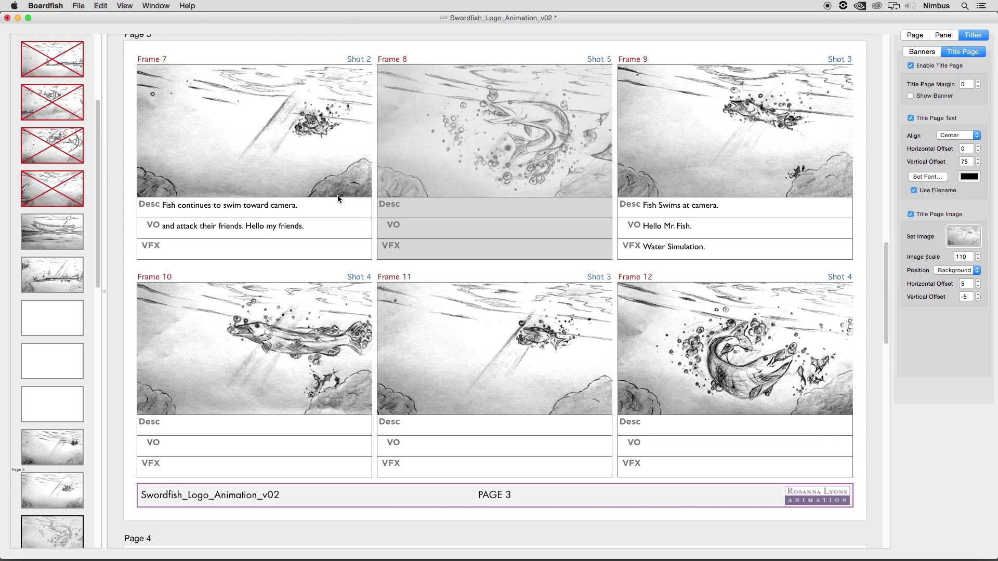
left_click(299, 265)
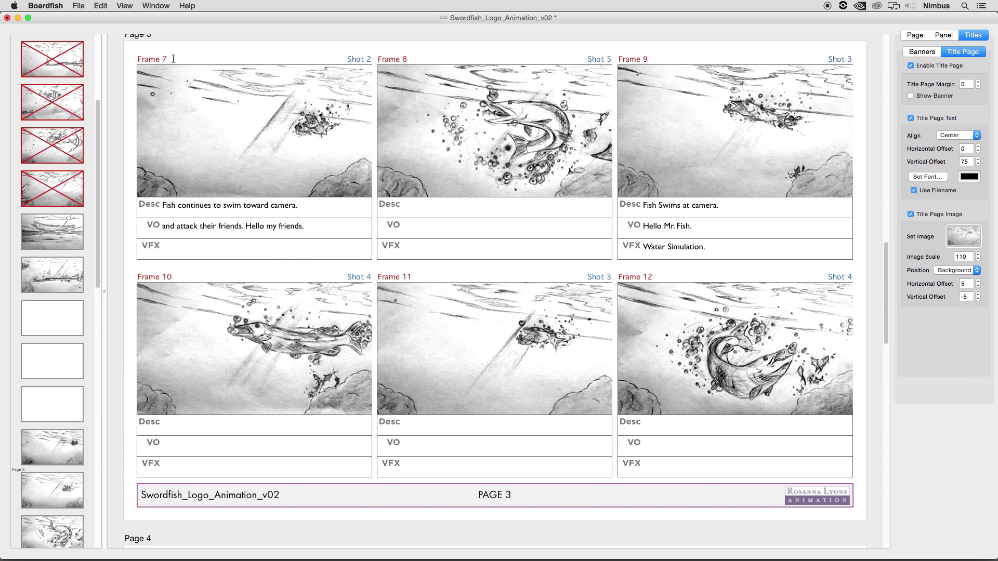
Switch to Accurate Preview and move the 'Fish Swims at camera' panel to Frame 11
left_click(124, 5)
left_click(129, 28)
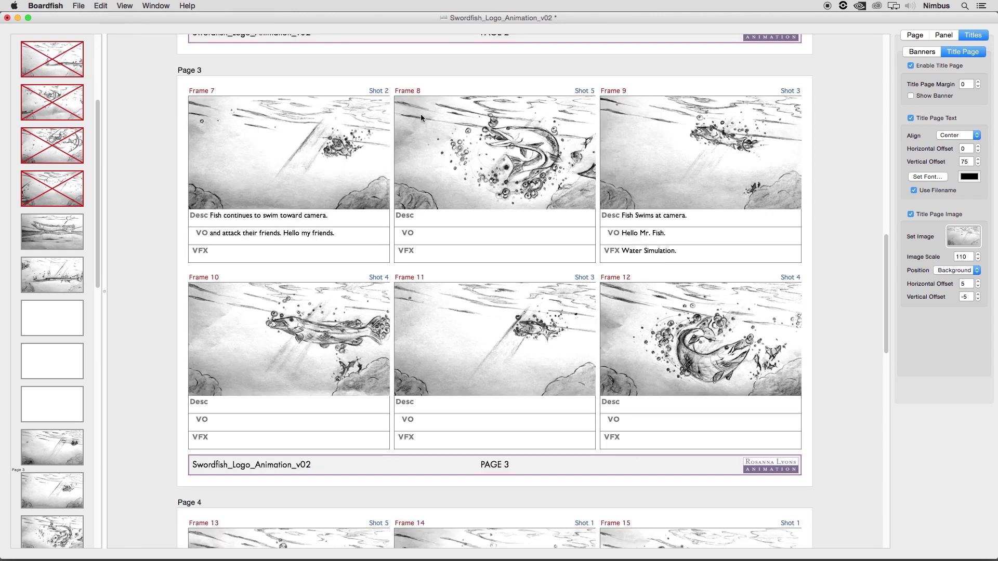
left_click_drag(506, 138, 425, 306)
left_click_drag(493, 193, 563, 292)
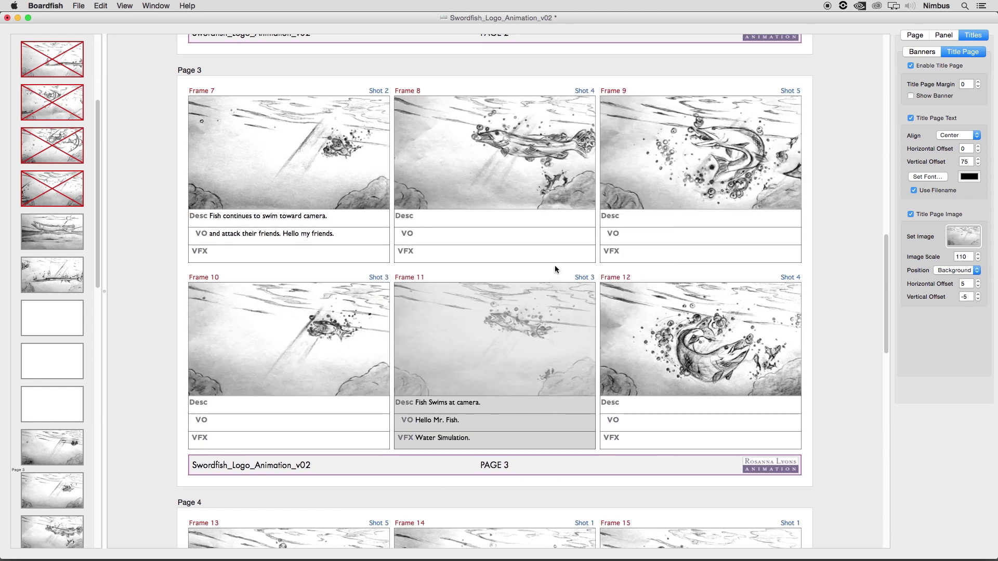
left_click(340, 150)
left_click(125, 5)
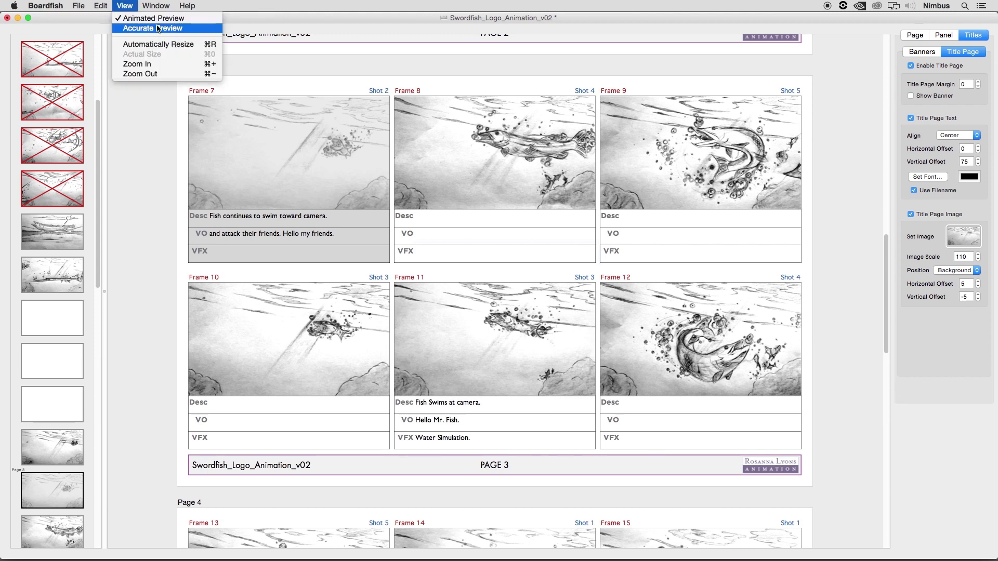
Toggle Automatically Resize, then zoom the storyboard in and back out to show all of Page 3
left_click(133, 41)
left_click(125, 6)
left_click(136, 45)
left_click(127, 5)
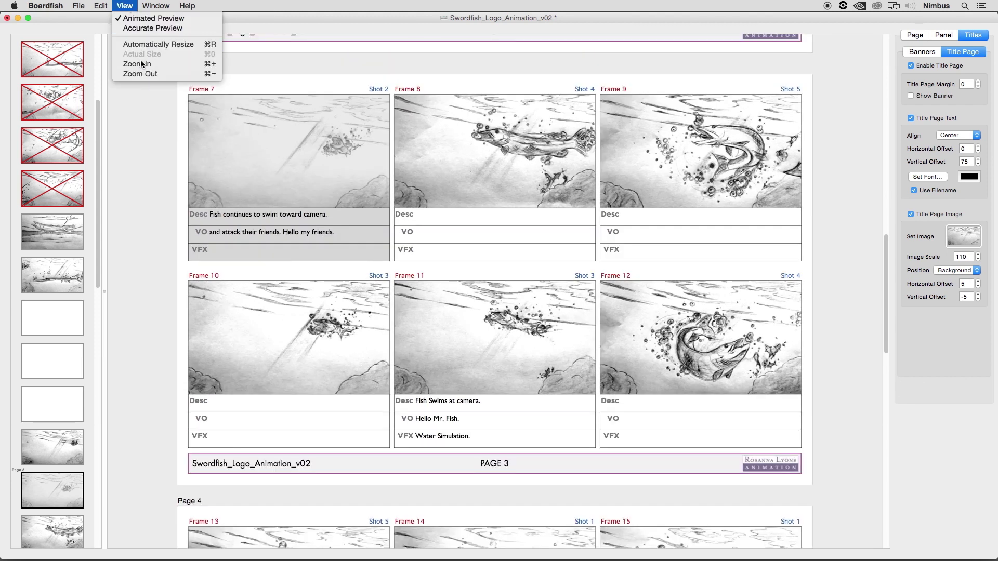
left_click(141, 61)
left_click(134, 6)
left_click(146, 74)
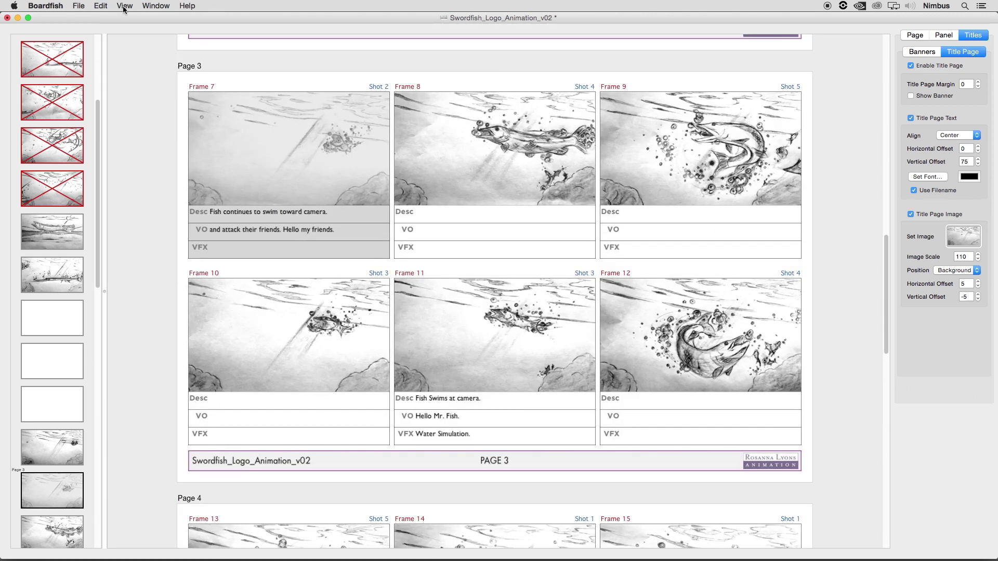
Check the Window and Help menus, then scroll down to Page 5's Frames 19–24
left_click(157, 6)
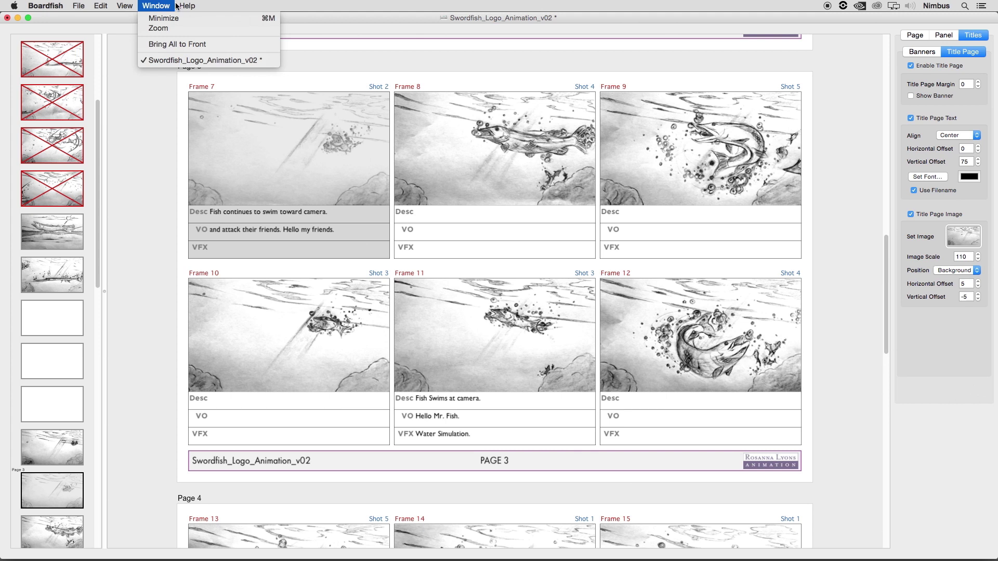
mouse_move(188, 6)
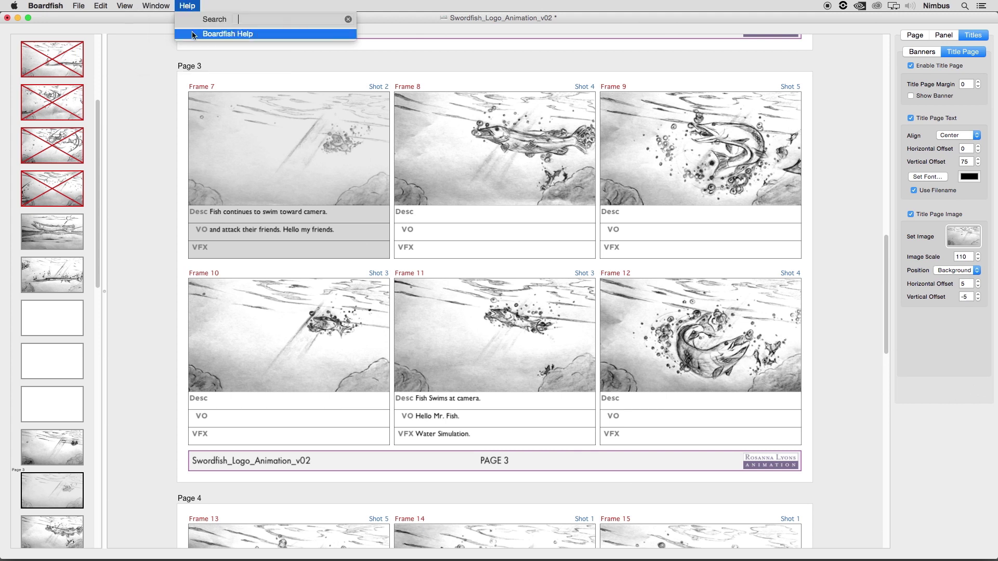
left_click(158, 124)
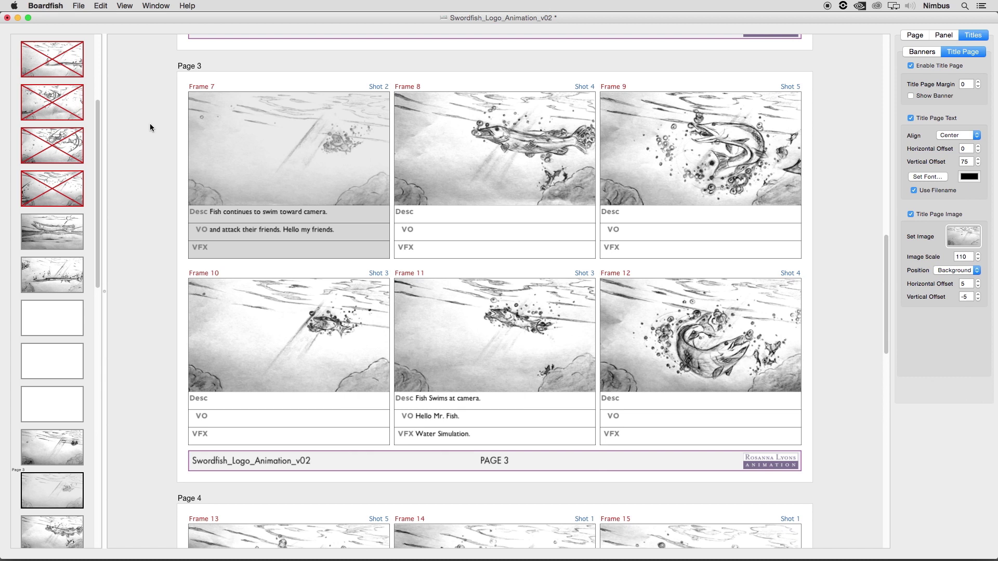
left_click(150, 127)
left_click_drag(887, 269, 890, 435)
scroll(855, 467, "down", 3)
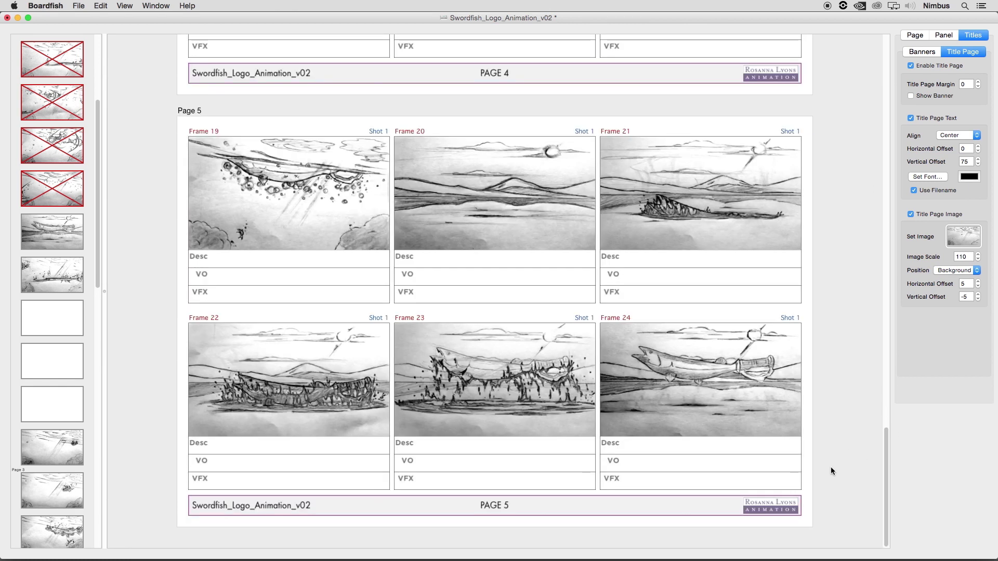